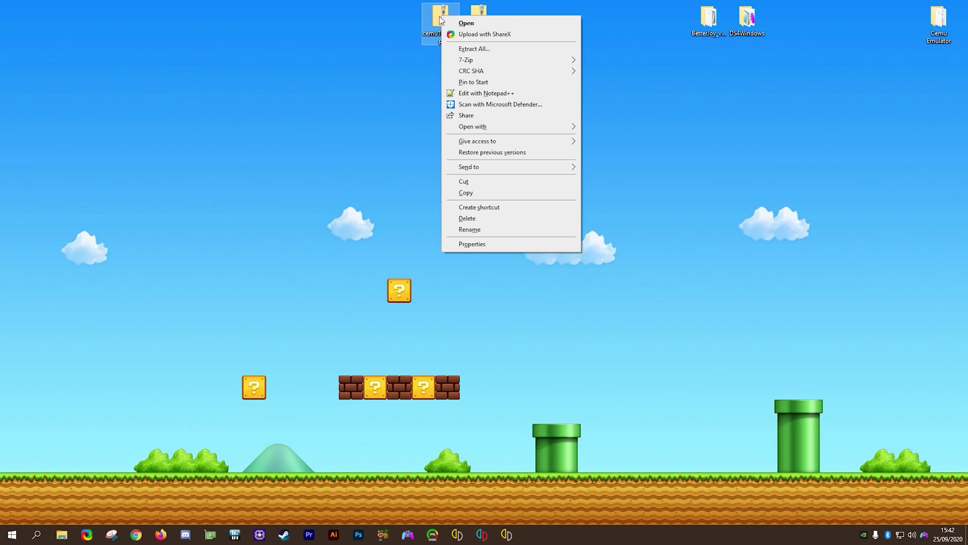
Extract the Cemu archive to a cemu1.21.2 folder on the desktop and open it.
{"action": "mouse_move", "coordinate": [482, 59]}
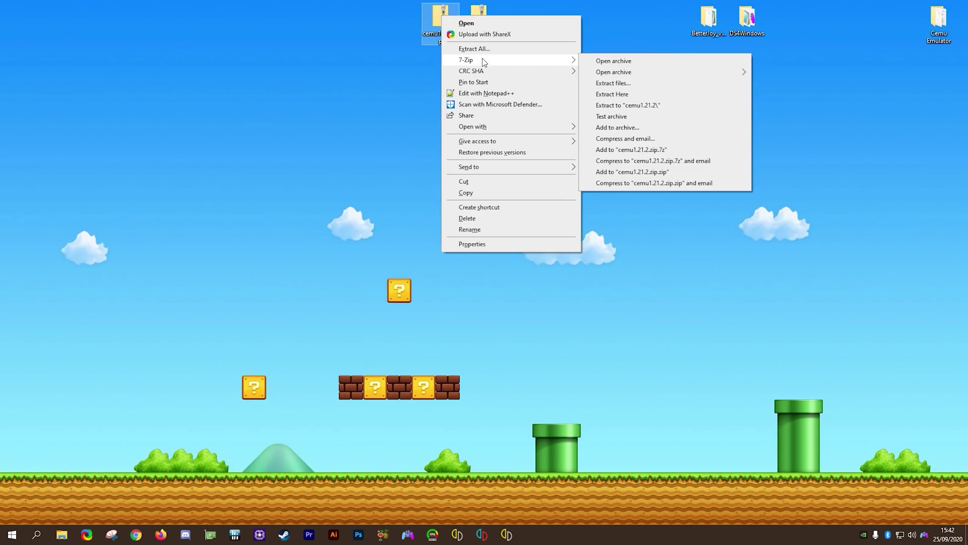
{"action": "left_click", "coordinate": [654, 106]}
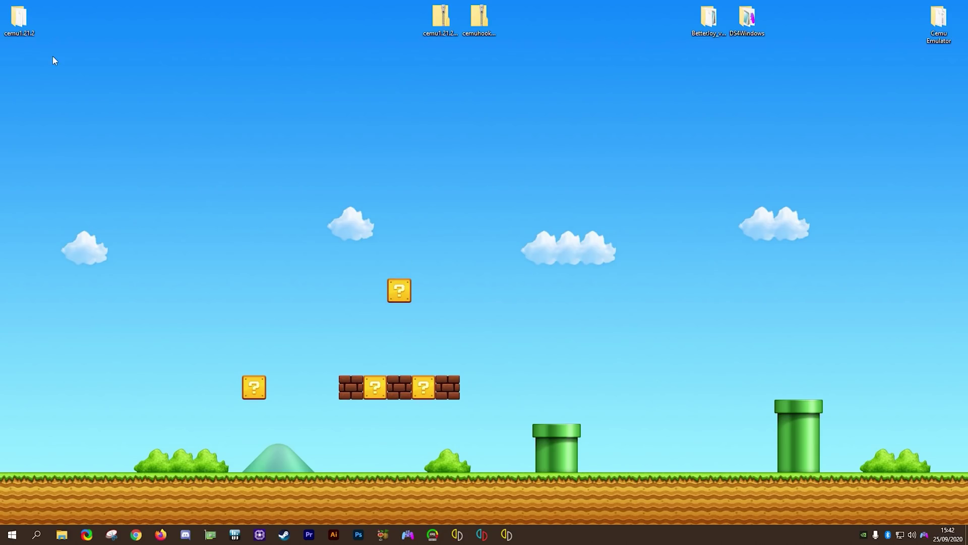
{"action": "left_click_drag", "start_coordinate": [18, 18], "coordinate": [208, 119]}
{"action": "left_click_drag", "start_coordinate": [468, 145], "coordinate": [469, 144]}
{"action": "double_click", "coordinate": [479, 121]}
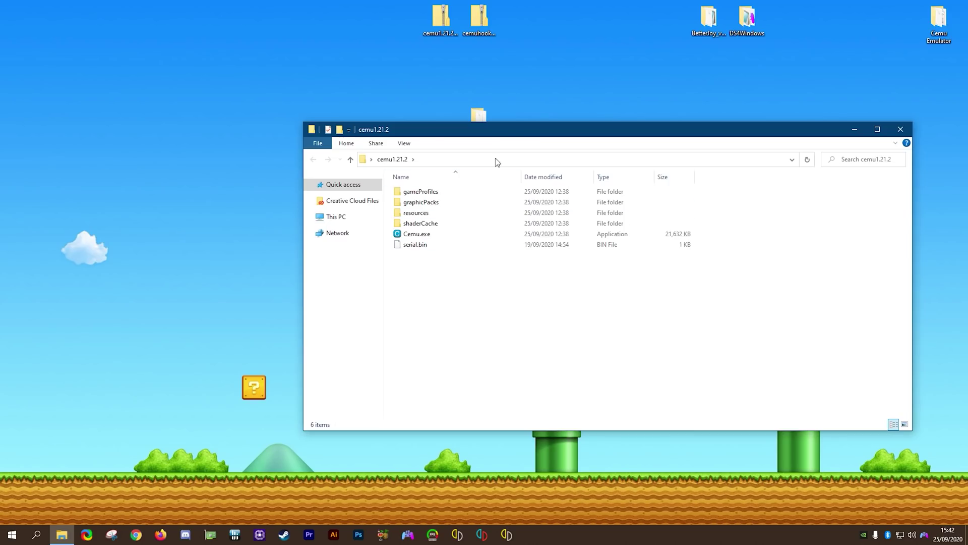
Move the cemuhook zip into cemu1.21.2 and extract its files, including dbghelp.dll and keystone.dll.
{"action": "left_click_drag", "start_coordinate": [479, 17], "coordinate": [482, 302]}
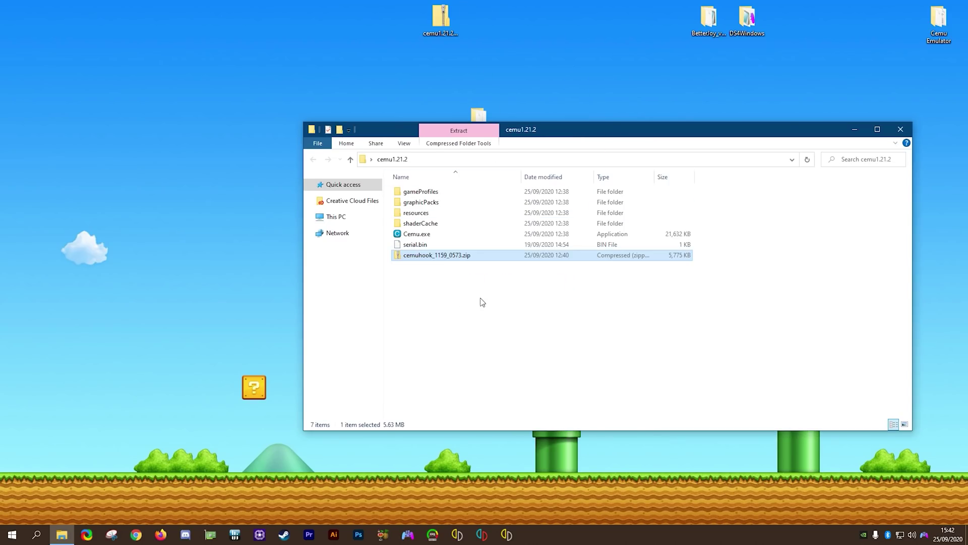
{"action": "right_click", "coordinate": [409, 258]}
{"action": "mouse_move", "coordinate": [486, 311]}
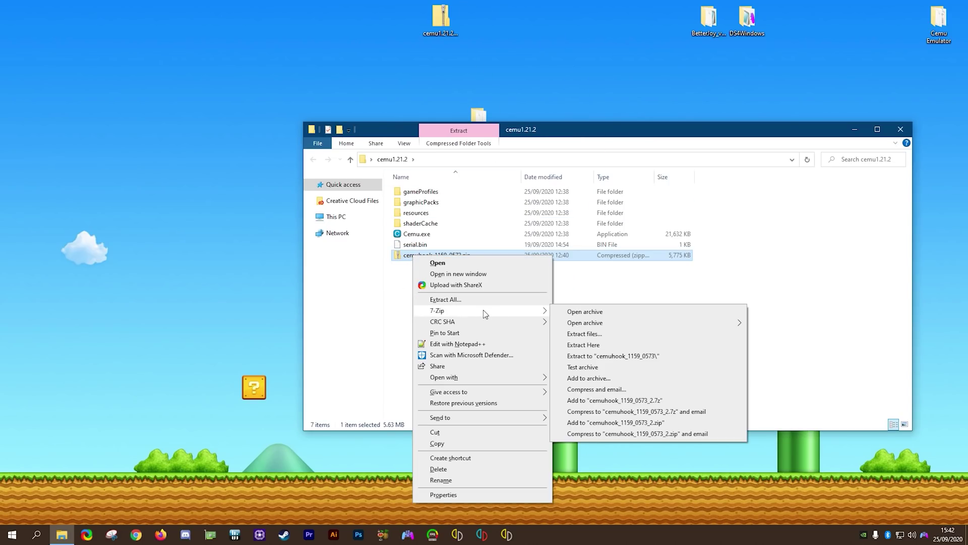
{"action": "left_click", "coordinate": [589, 347]}
{"action": "left_click", "coordinate": [510, 349]}
{"action": "left_click", "coordinate": [438, 255]}
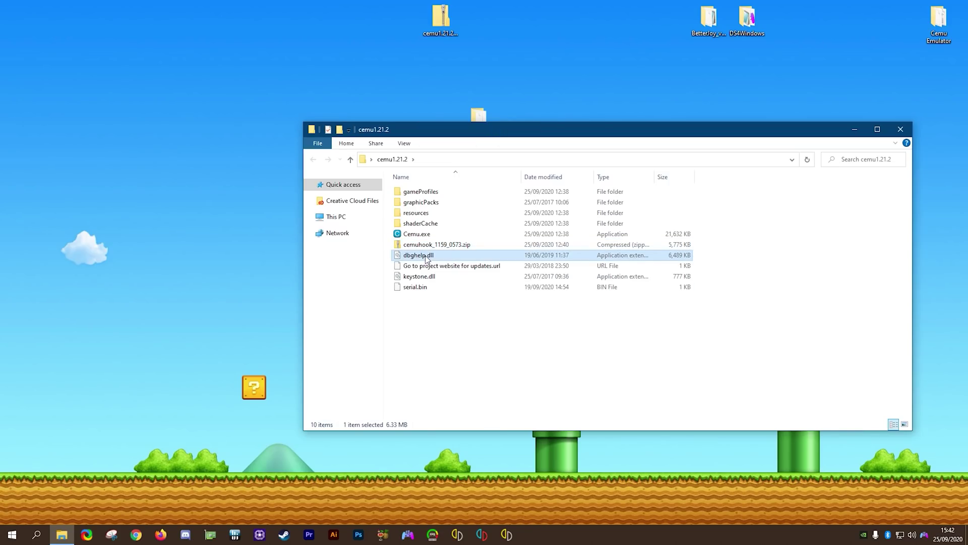
{"action": "left_click", "coordinate": [432, 277]}
{"action": "left_click", "coordinate": [461, 359]}
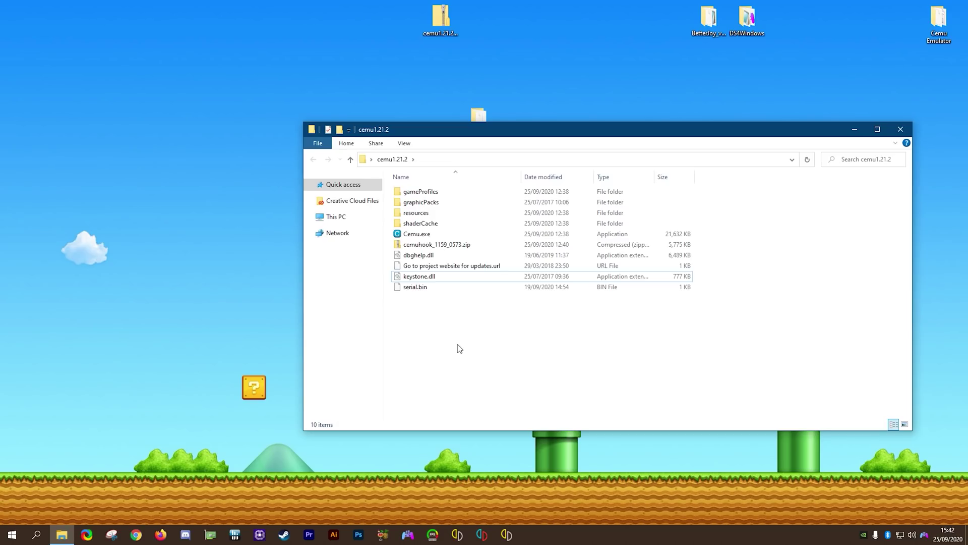
Delete the leftover cemuhook zip from the Cemu folder.
{"action": "left_click", "coordinate": [436, 247]}
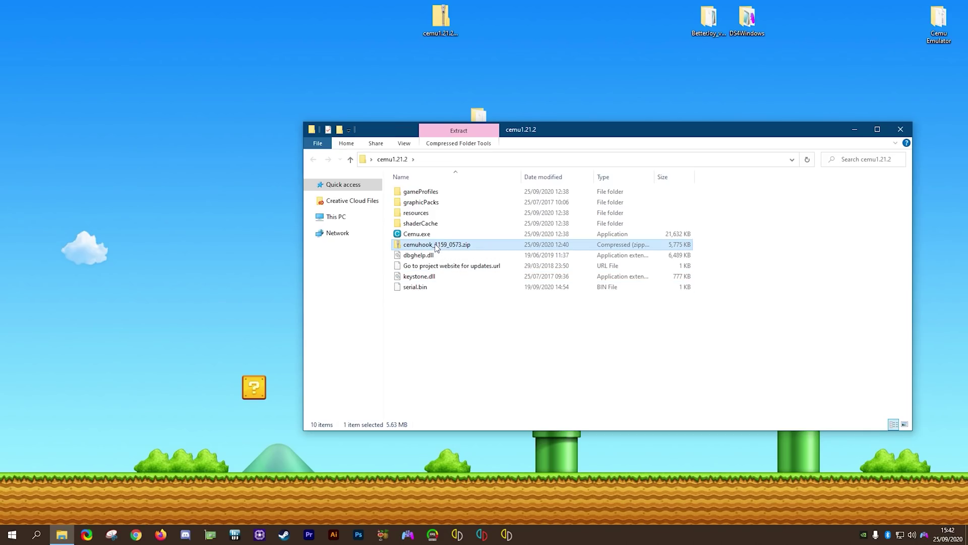
{"action": "key", "text": "Delete"}
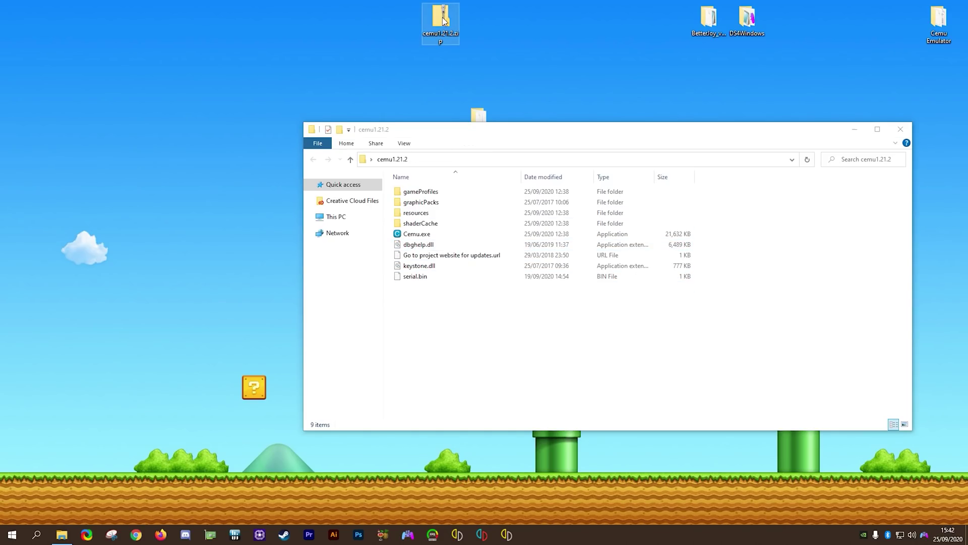
{"action": "left_click", "coordinate": [507, 339]}
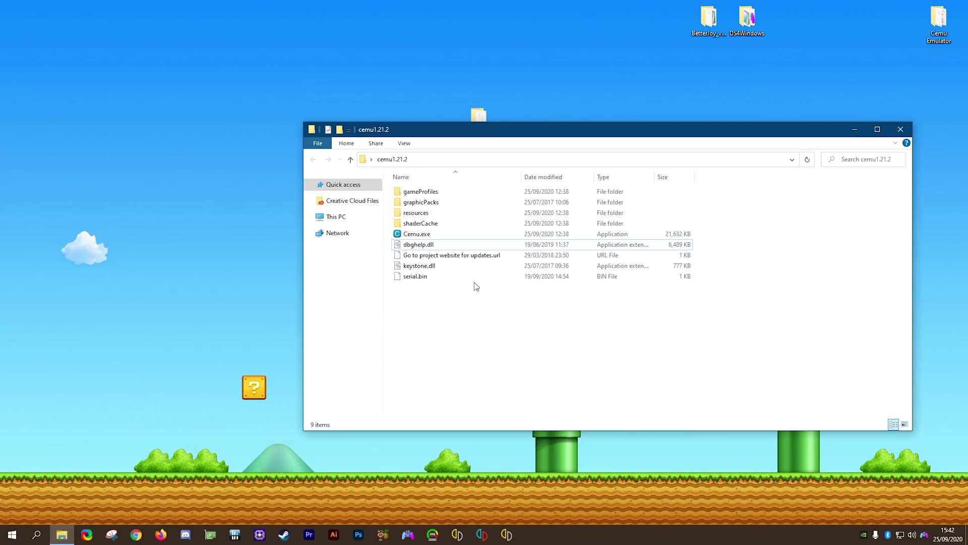
{"action": "right_click", "coordinate": [428, 235]}
In Cemu.exe's compatibility properties, override high-DPI scaling with System and apply the changes.
{"action": "left_click", "coordinate": [467, 474]}
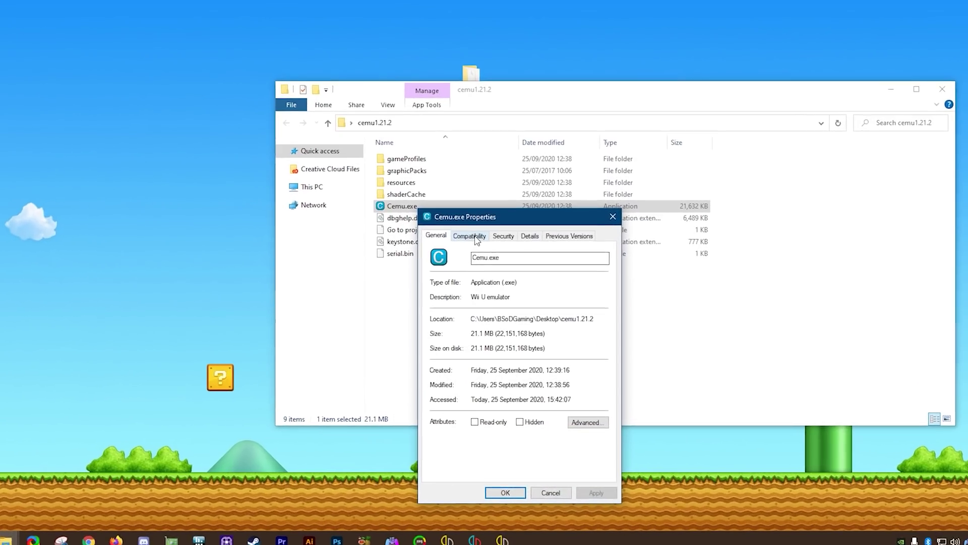
{"action": "left_click", "coordinate": [477, 260]}
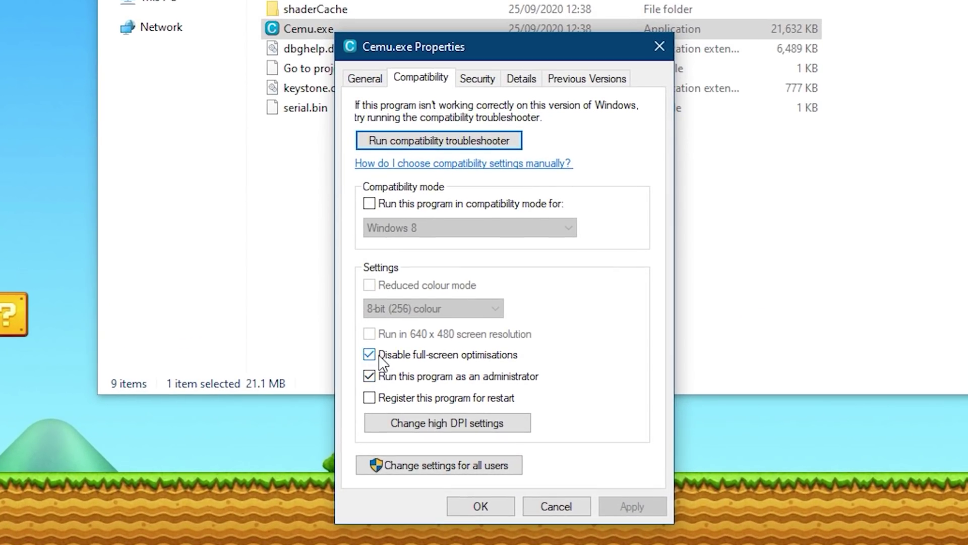
{"action": "left_click", "coordinate": [448, 423]}
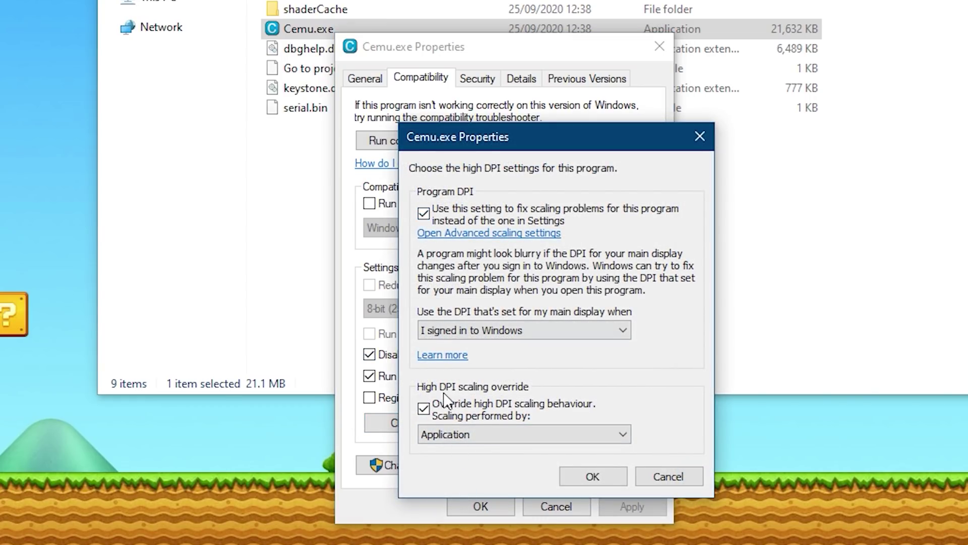
{"action": "left_click", "coordinate": [613, 431]}
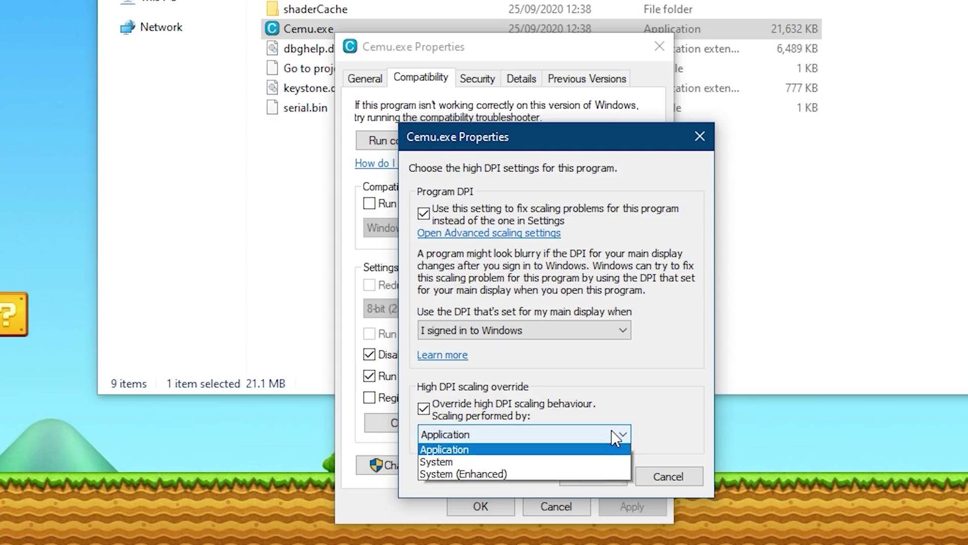
{"action": "left_click", "coordinate": [441, 463]}
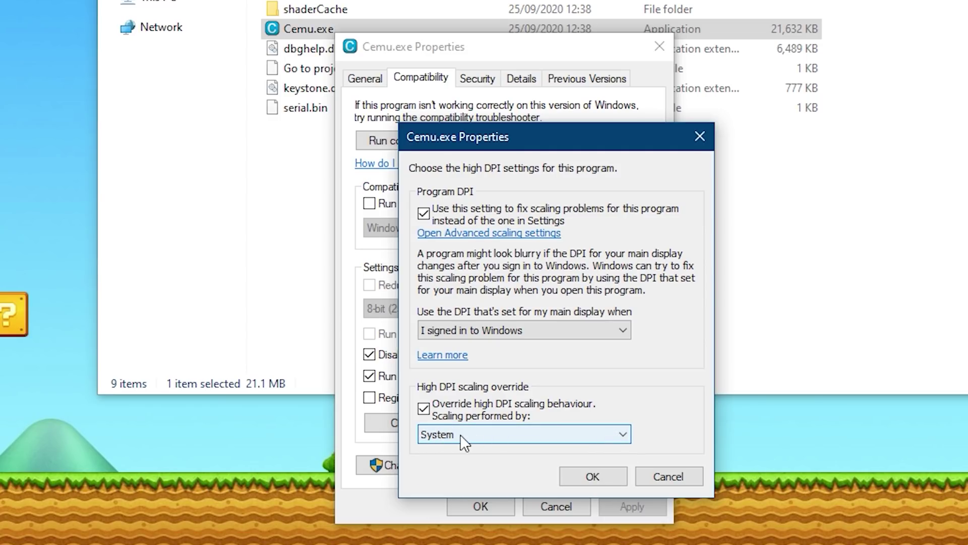
{"action": "left_click", "coordinate": [593, 476]}
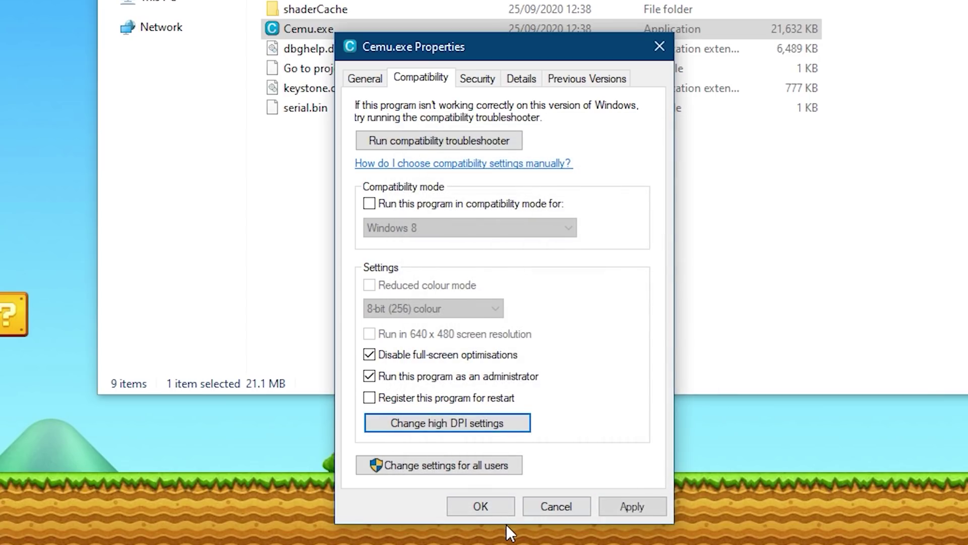
{"action": "left_click", "coordinate": [645, 510]}
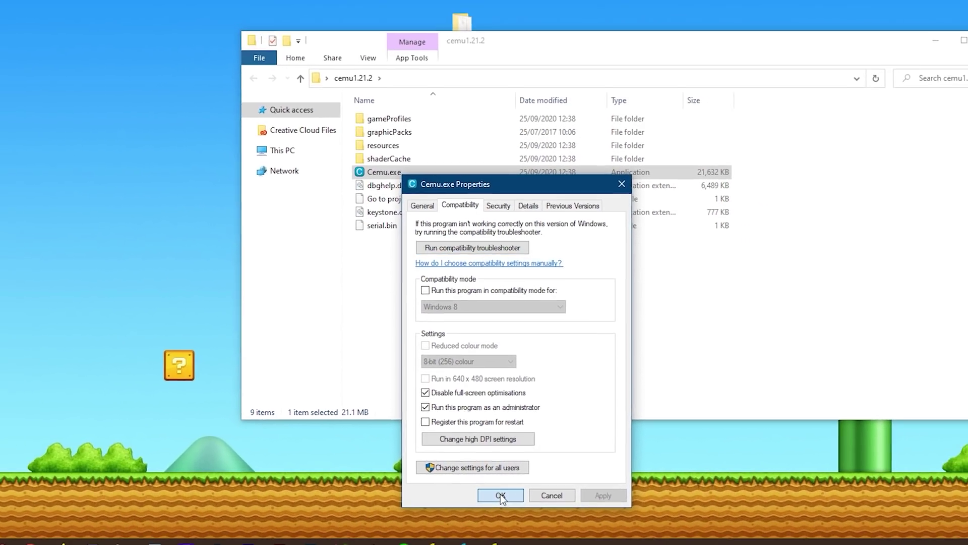
{"action": "left_click", "coordinate": [485, 503]}
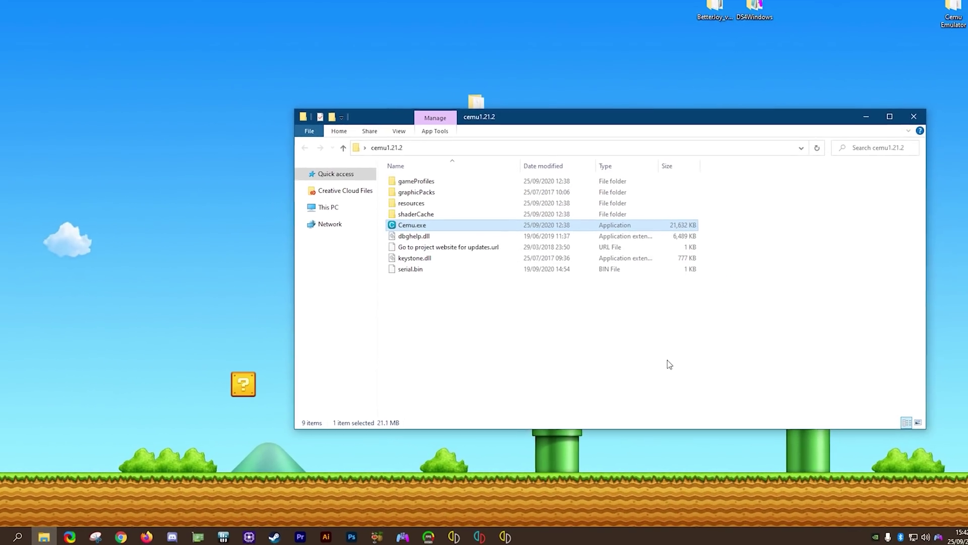
{"action": "left_click", "coordinate": [542, 371]}
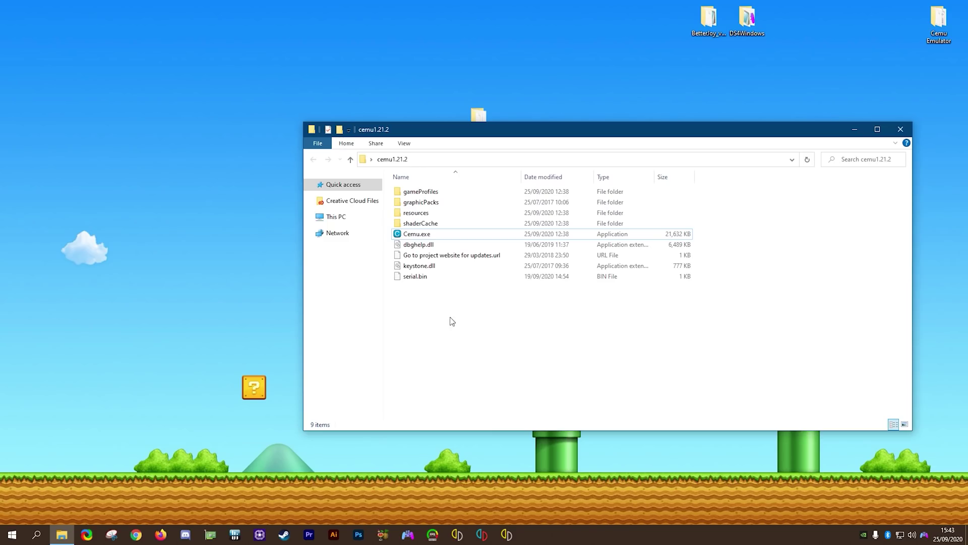
{"action": "left_click", "coordinate": [417, 235]}
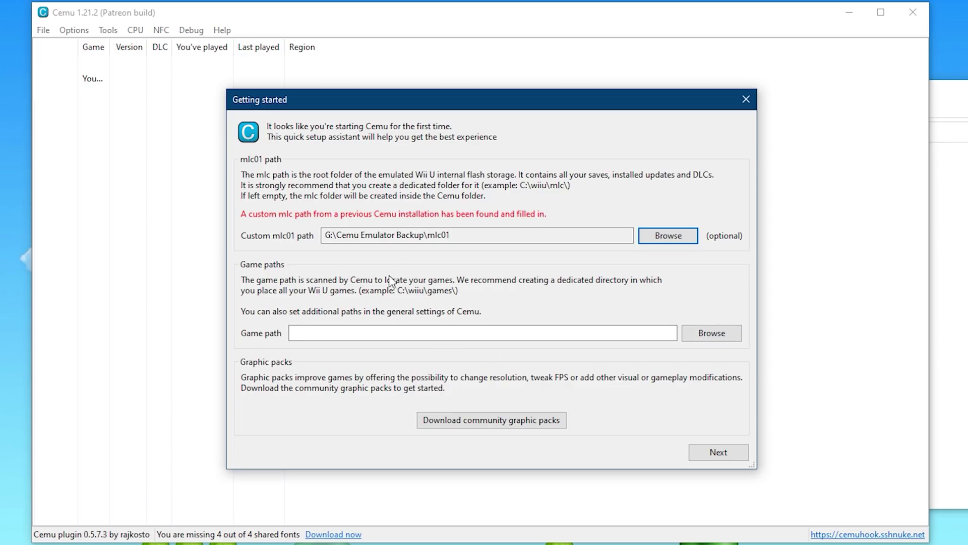
Set the mlc01 path to G:\Cemu Emulator Backup\mlc01.
{"action": "left_click_drag", "start_coordinate": [331, 241], "coordinate": [459, 254]}
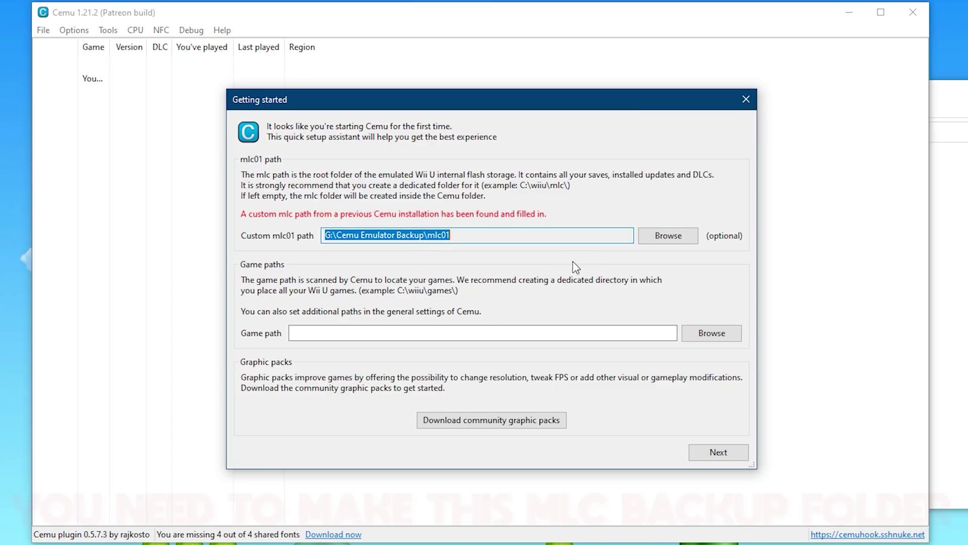
{"action": "left_click", "coordinate": [668, 235]}
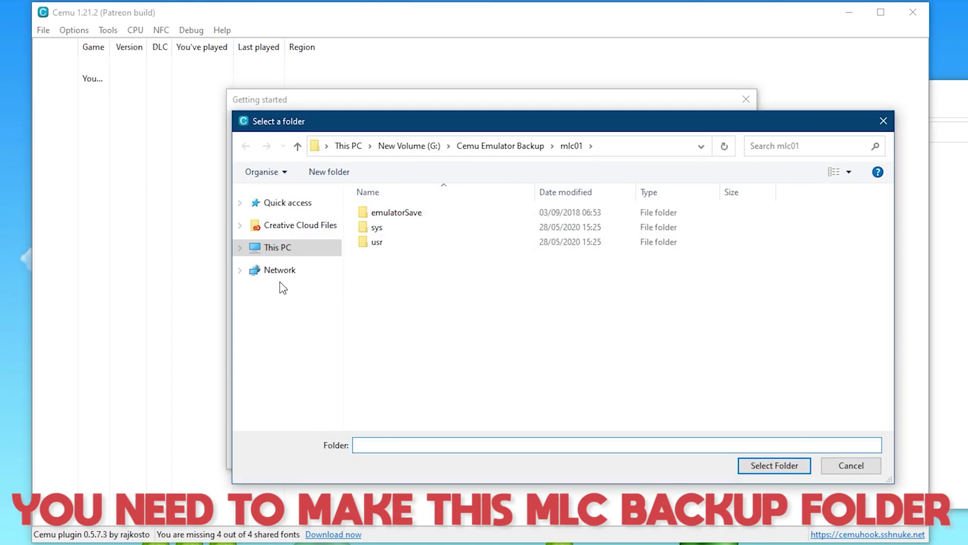
{"action": "left_click", "coordinate": [262, 247]}
{"action": "double_click", "coordinate": [821, 317]}
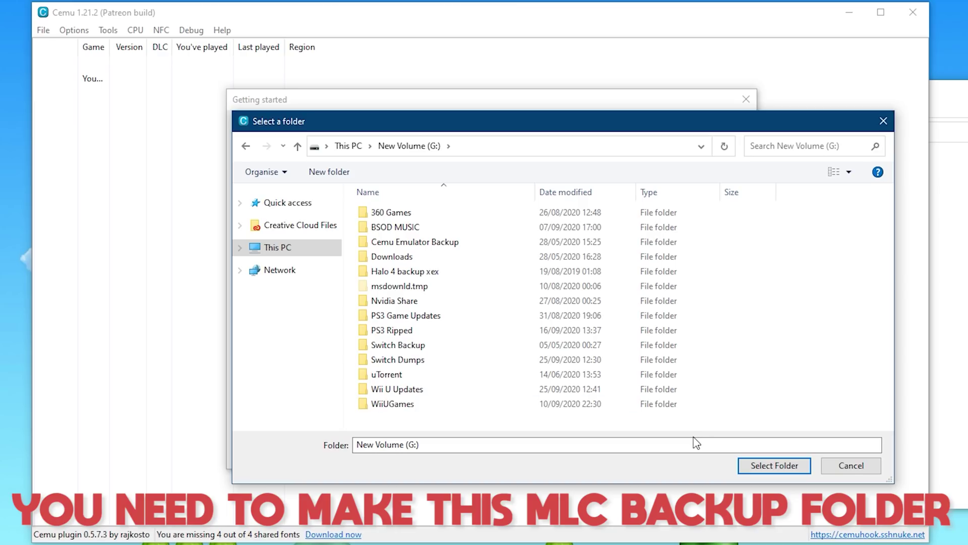
{"action": "double_click", "coordinate": [450, 246]}
{"action": "left_click", "coordinate": [384, 221]}
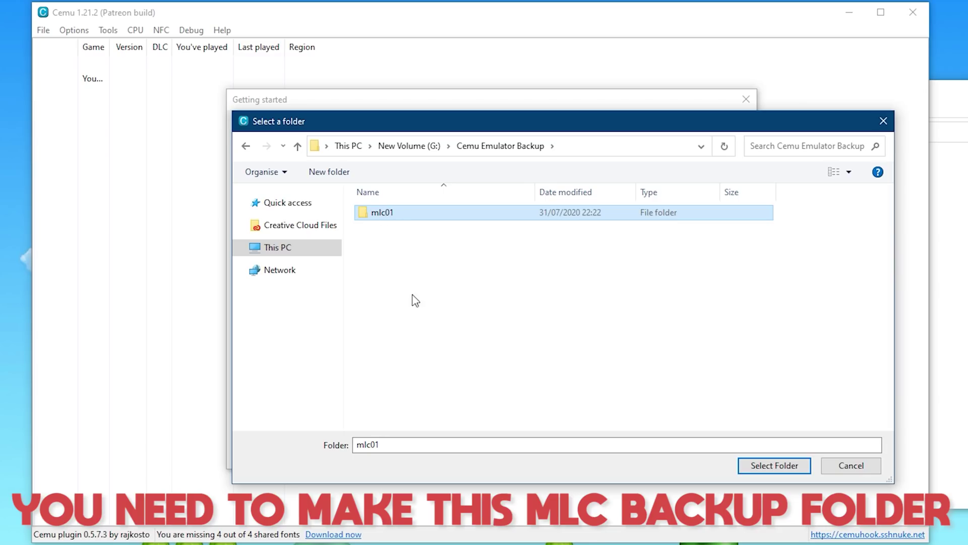
{"action": "left_click", "coordinate": [775, 465]}
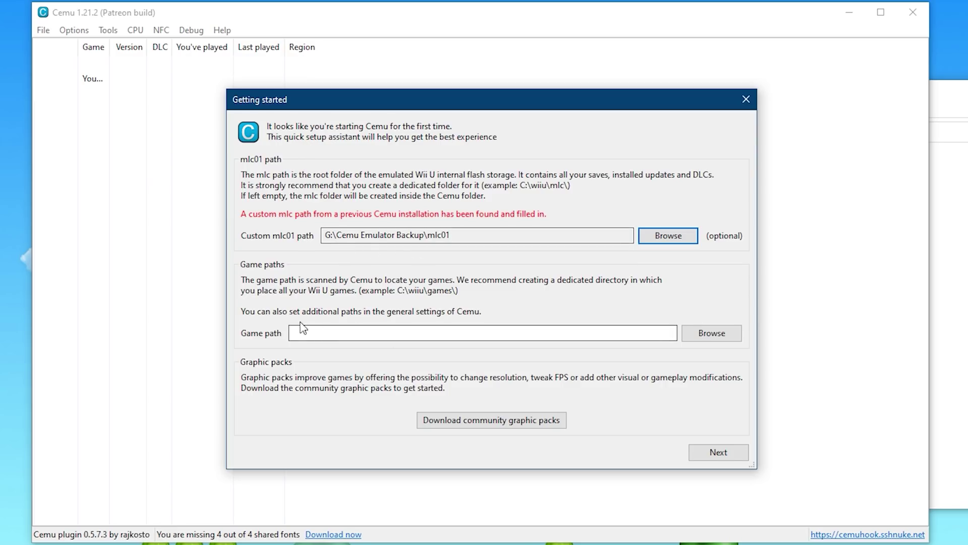
Set the game path to G:\WiiUGames.
{"action": "left_click", "coordinate": [703, 334]}
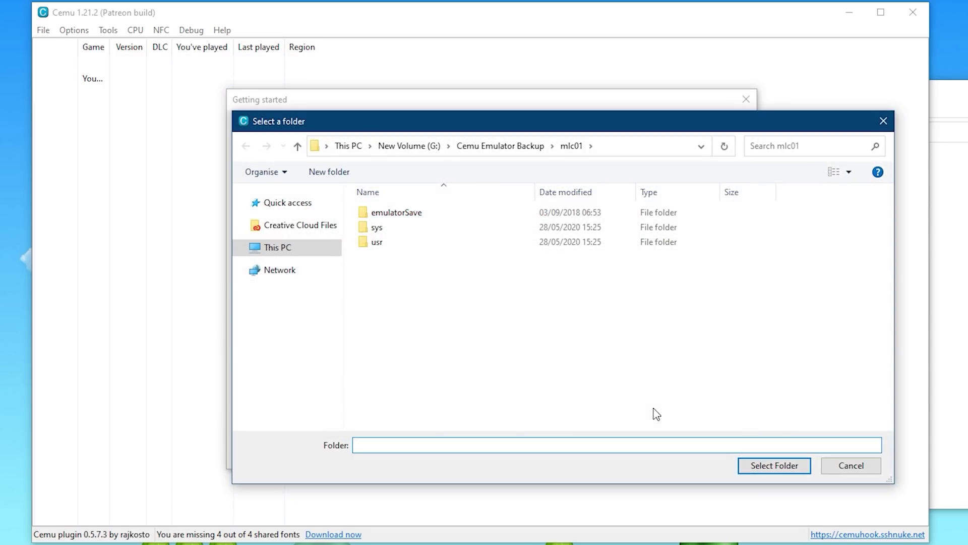
{"action": "left_click", "coordinate": [277, 248]}
{"action": "double_click", "coordinate": [782, 319]}
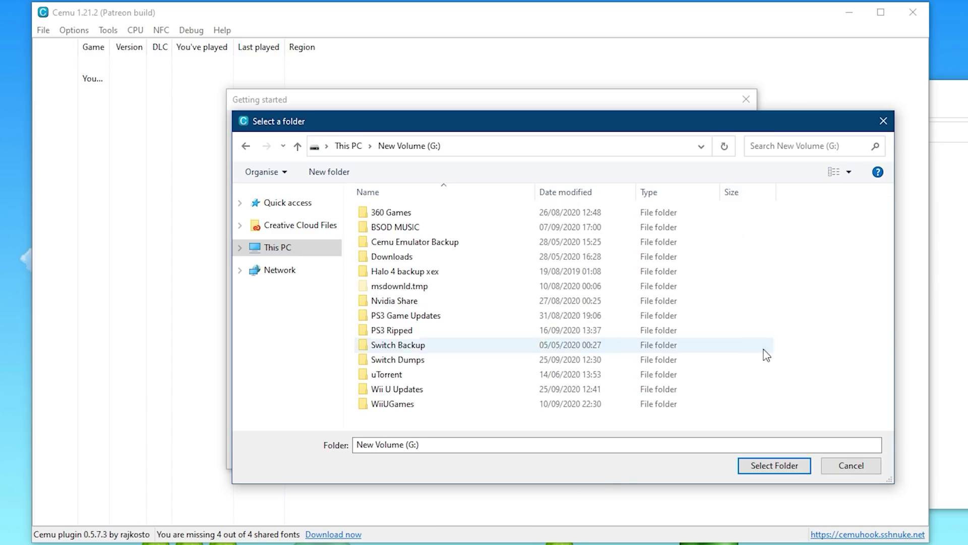
{"action": "left_click", "coordinate": [410, 403]}
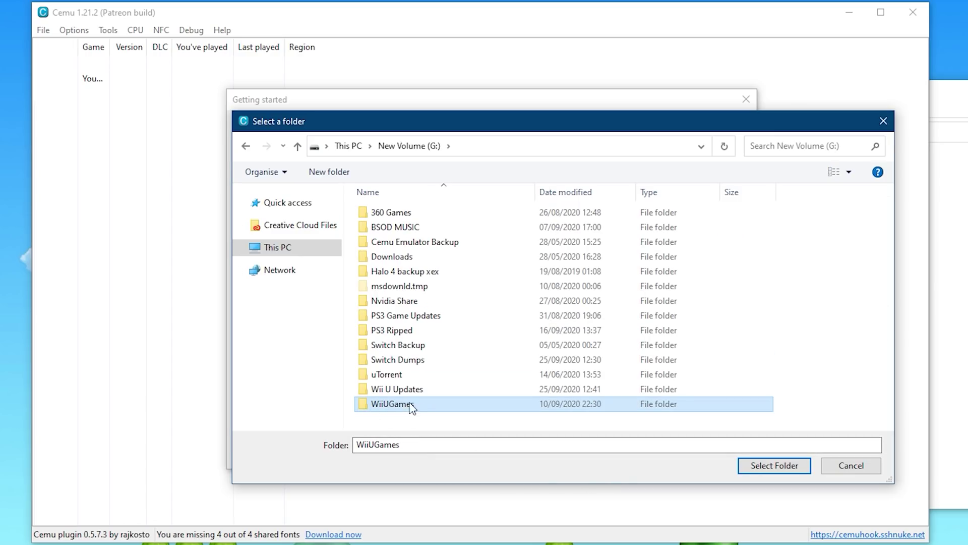
{"action": "left_click", "coordinate": [772, 463]}
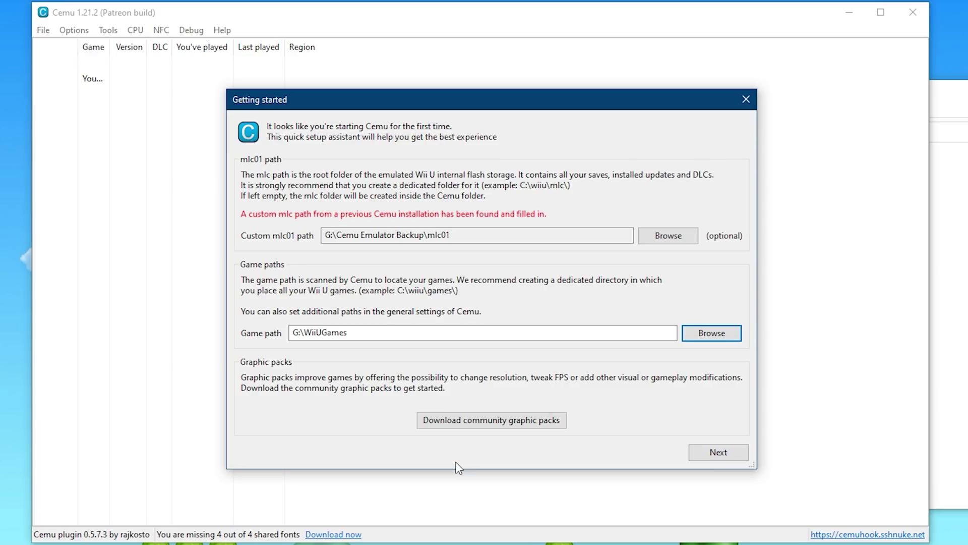
Download the community graphic packs, continue past input setup, and close the Getting started assistant.
{"action": "left_click", "coordinate": [484, 423]}
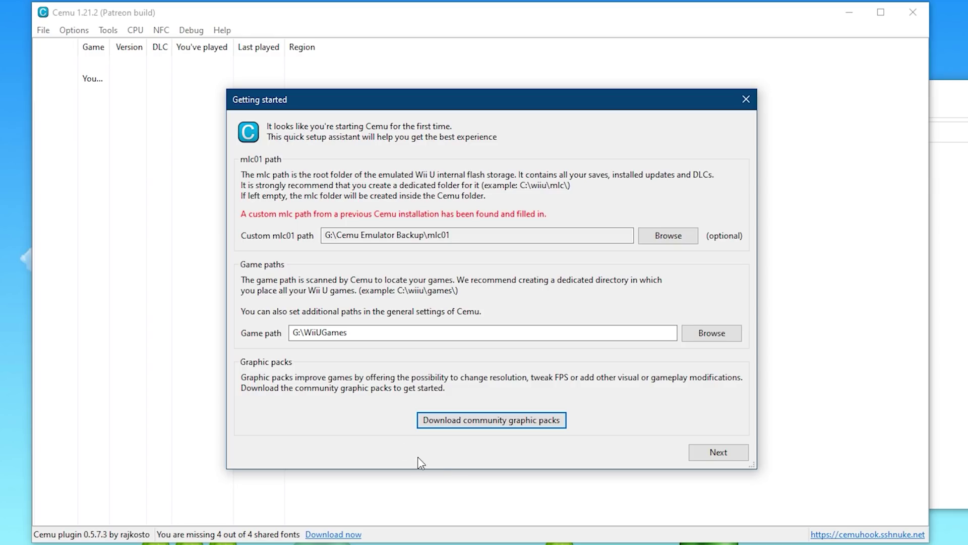
{"action": "left_click", "coordinate": [717, 453]}
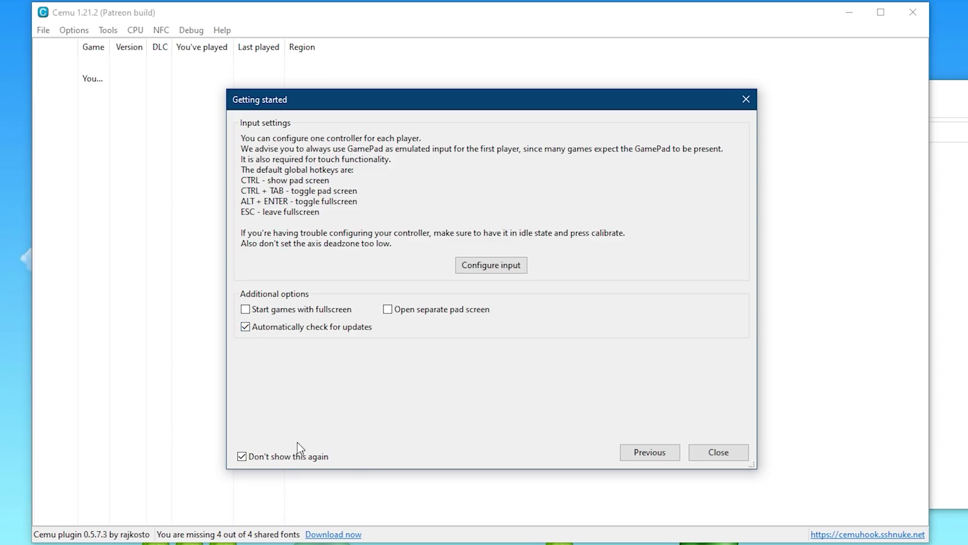
{"action": "left_click", "coordinate": [721, 454]}
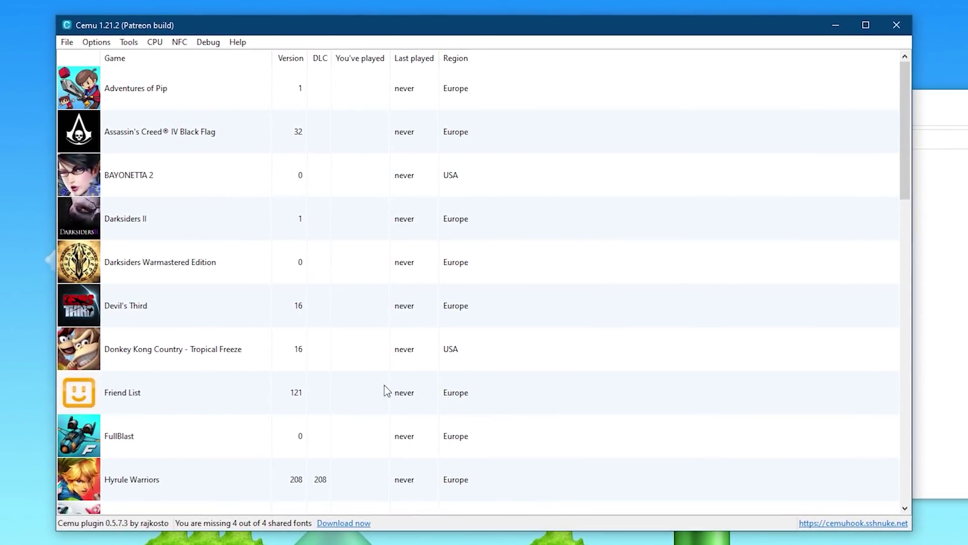
Download the 4 missing shared fonts from the status bar.
{"action": "left_click", "coordinate": [347, 523]}
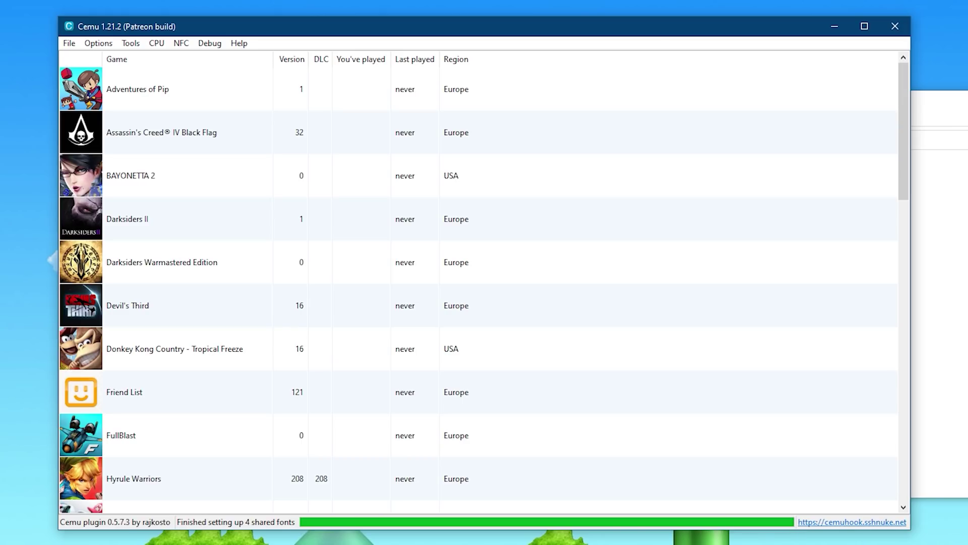
{"action": "left_click", "coordinate": [98, 44]}
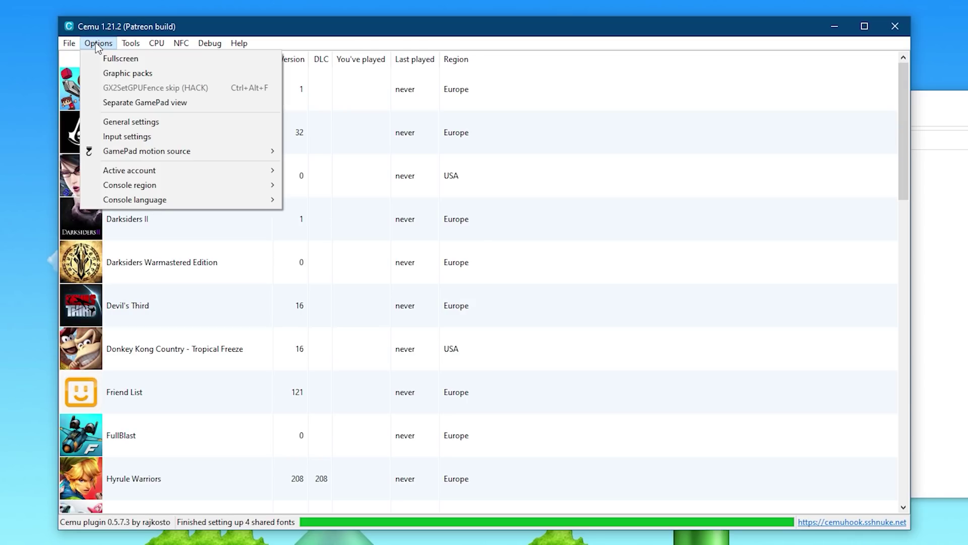
Check DS4Windows' settings beside Input Settings and set controller 1 to emulate a Wii U Gamepad.
{"action": "left_click", "coordinate": [126, 136]}
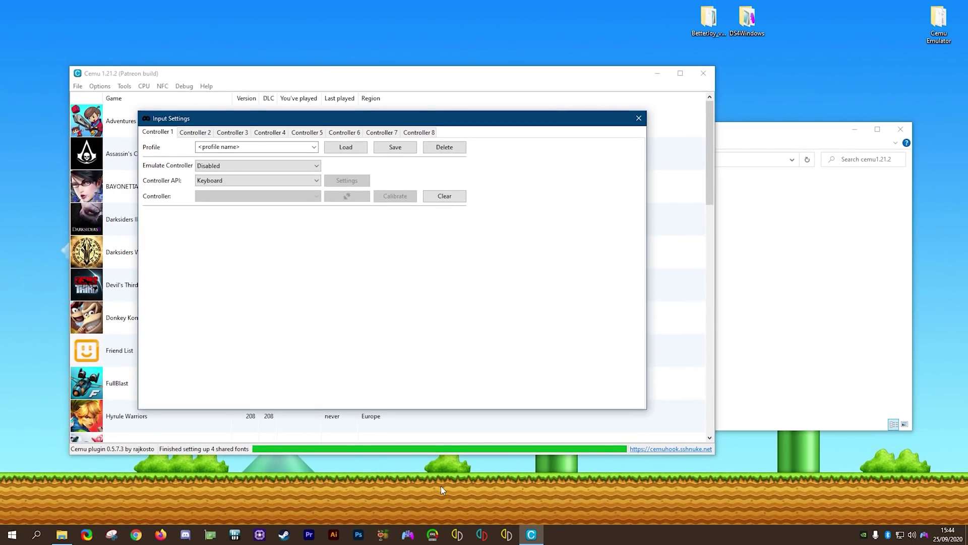
{"action": "left_click", "coordinate": [407, 534]}
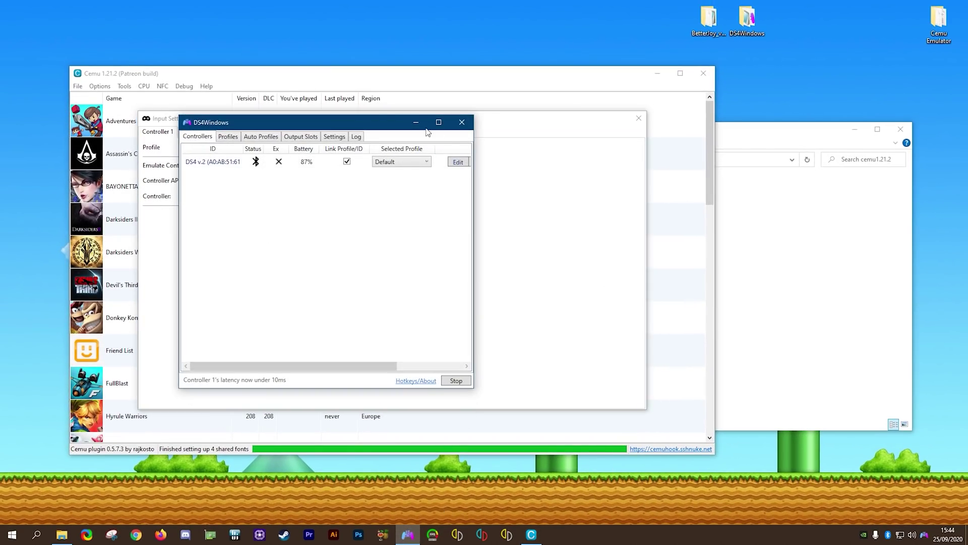
{"action": "left_click_drag", "start_coordinate": [426, 129], "coordinate": [839, 143]}
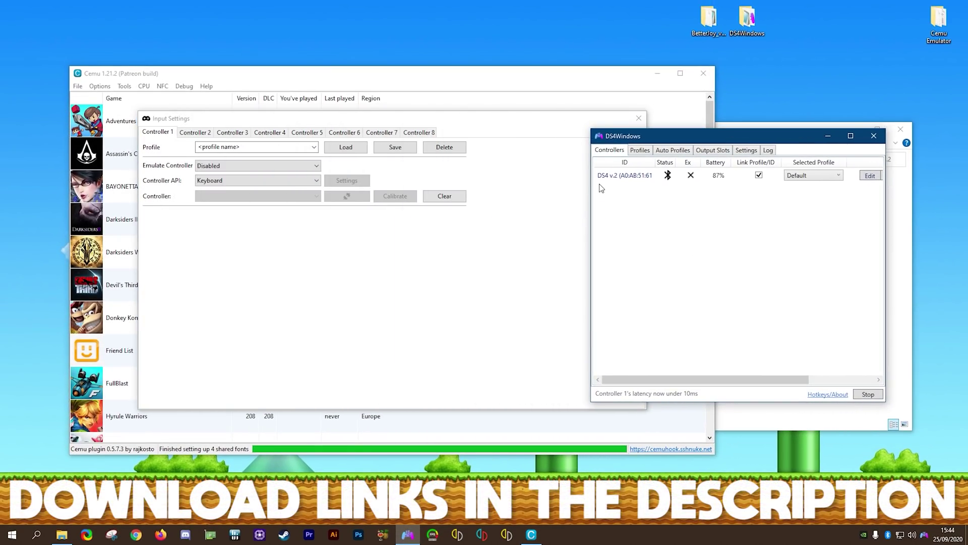
{"action": "left_click", "coordinate": [746, 149]}
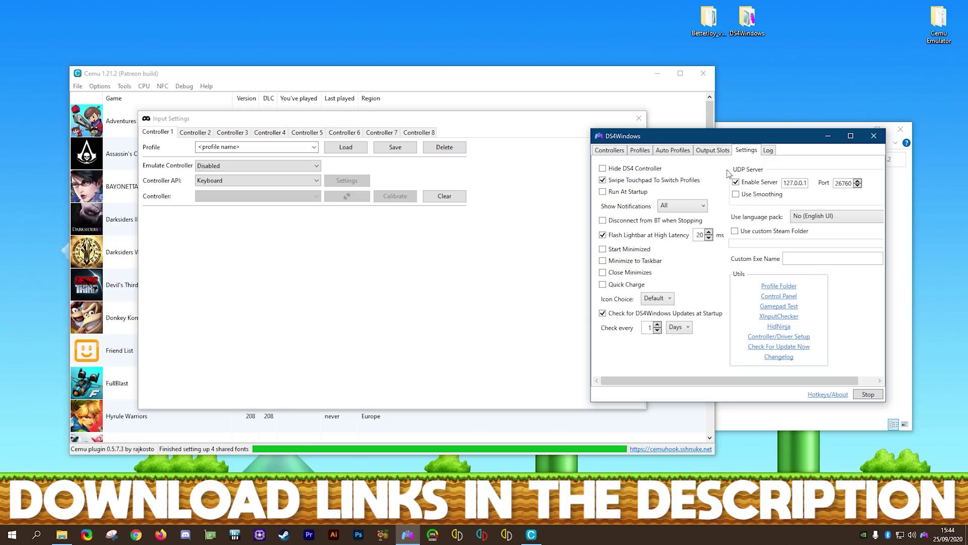
{"action": "left_click", "coordinate": [609, 150]}
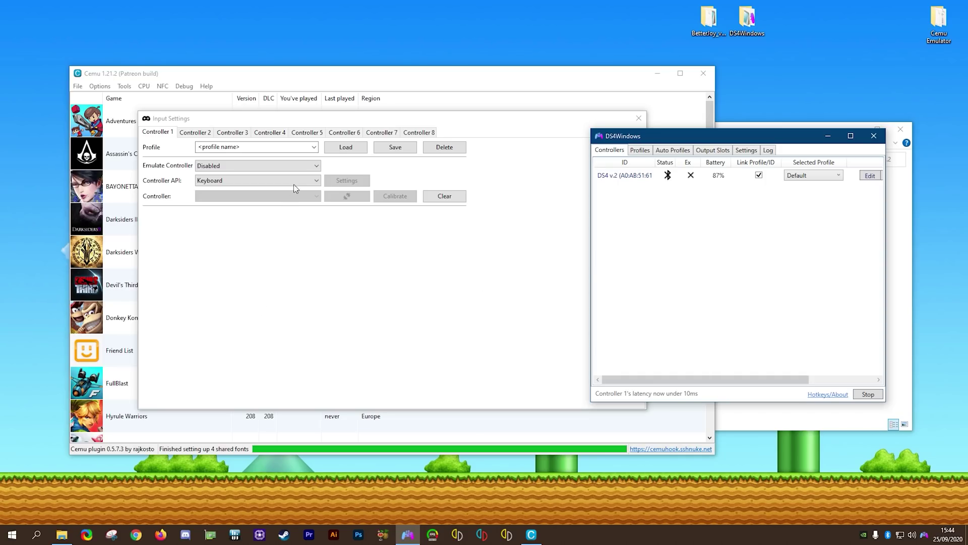
{"action": "left_click", "coordinate": [315, 167]}
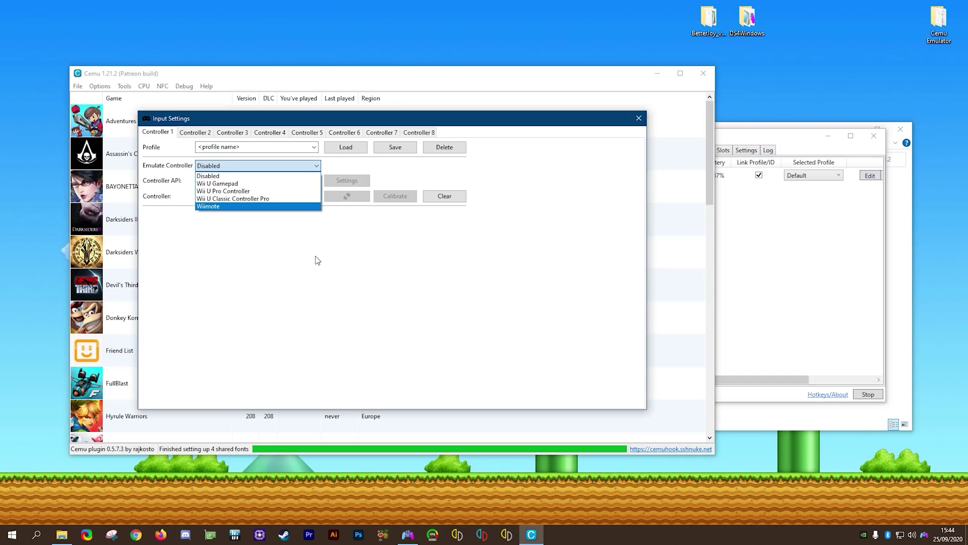
{"action": "left_click", "coordinate": [219, 183]}
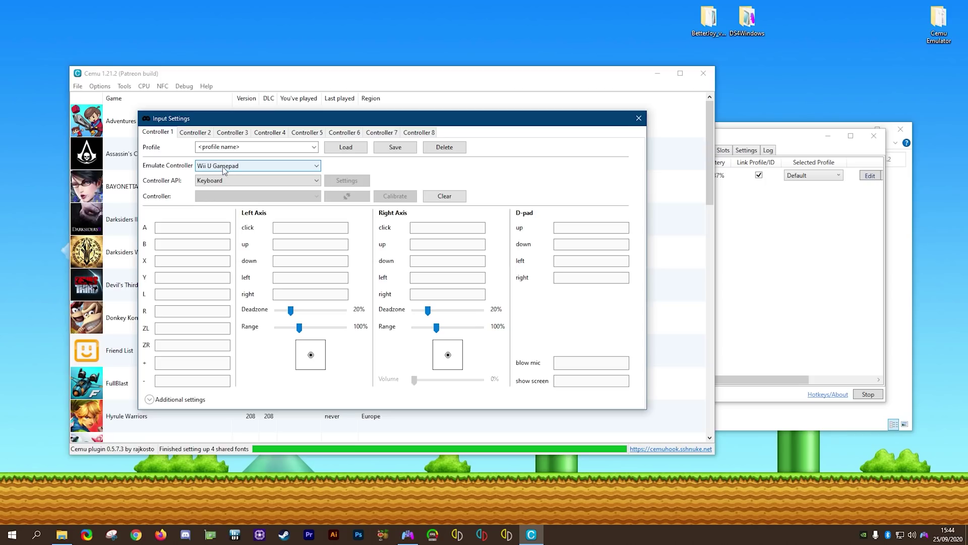
Set controller 1's API to XInput with Controller 1 as the device.
{"action": "left_click", "coordinate": [297, 181]}
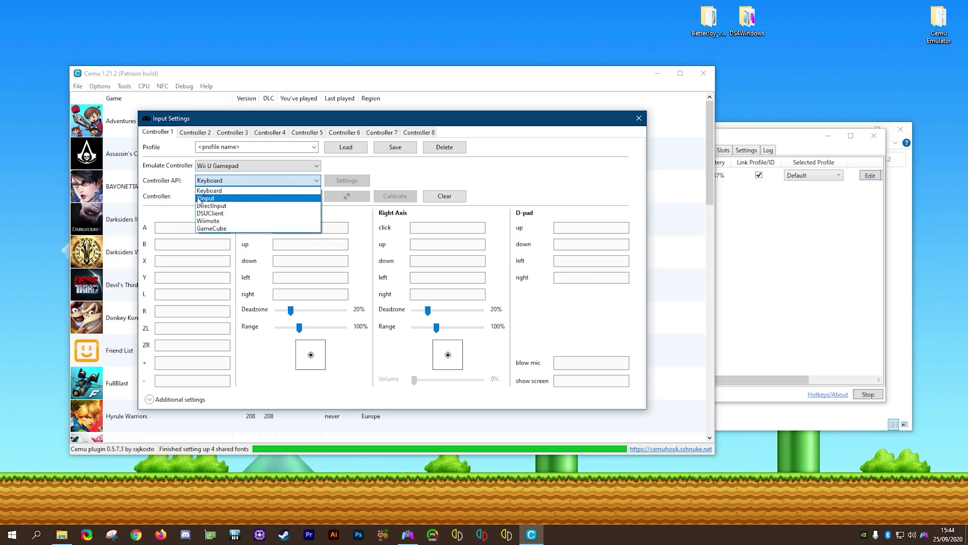
{"action": "left_click", "coordinate": [214, 198]}
{"action": "left_click", "coordinate": [305, 198]}
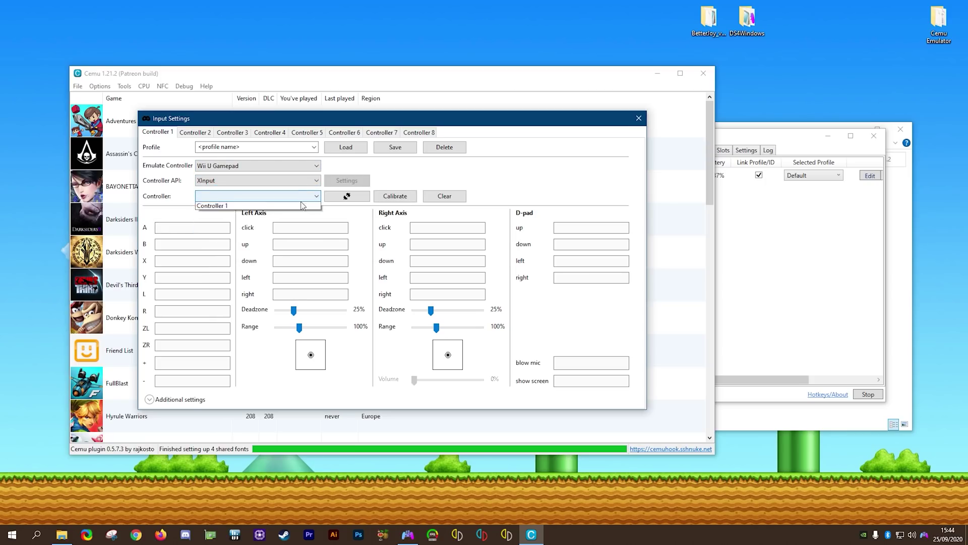
{"action": "left_click", "coordinate": [236, 207]}
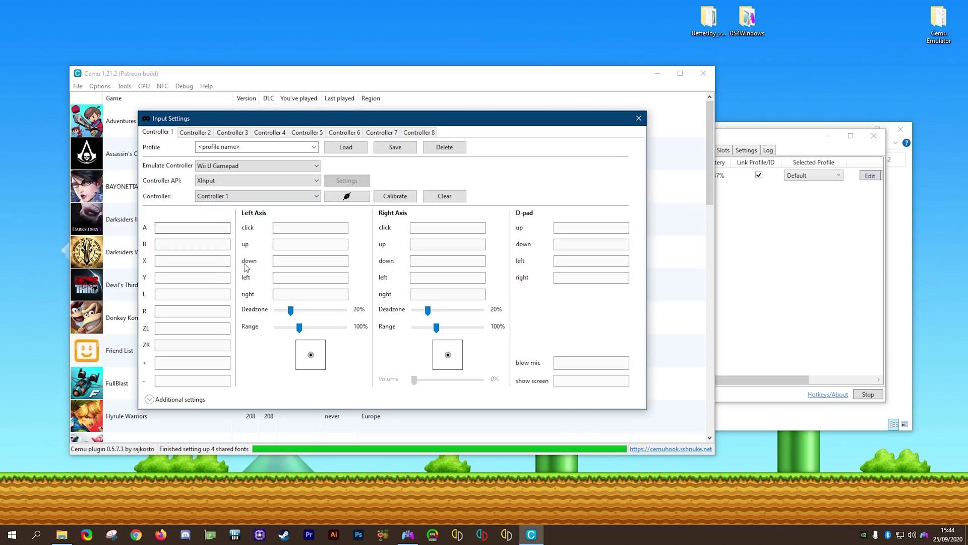
Map every GamePad button with blow mic on F, and adjust rumble in Additional settings.
{"action": "left_click", "coordinate": [203, 231]}
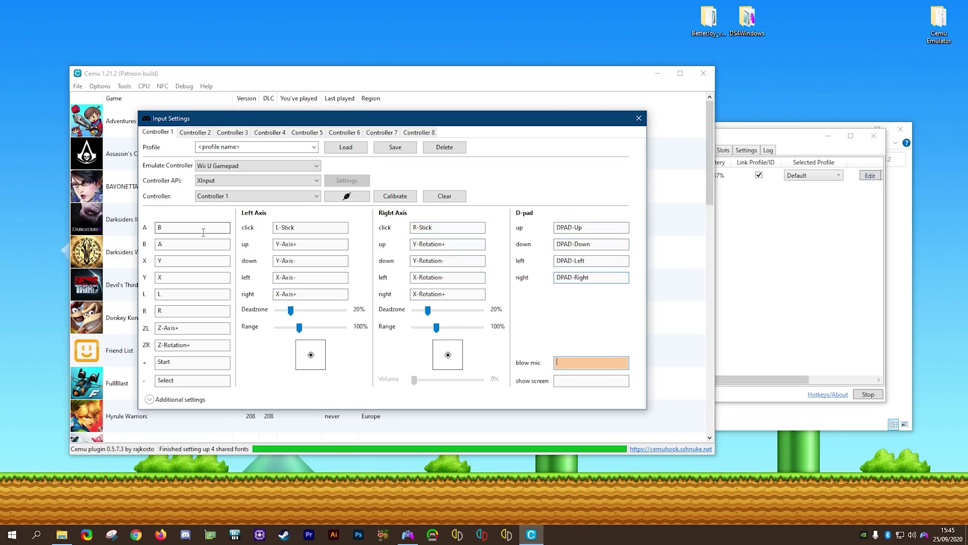
{"action": "key", "text": "f"}
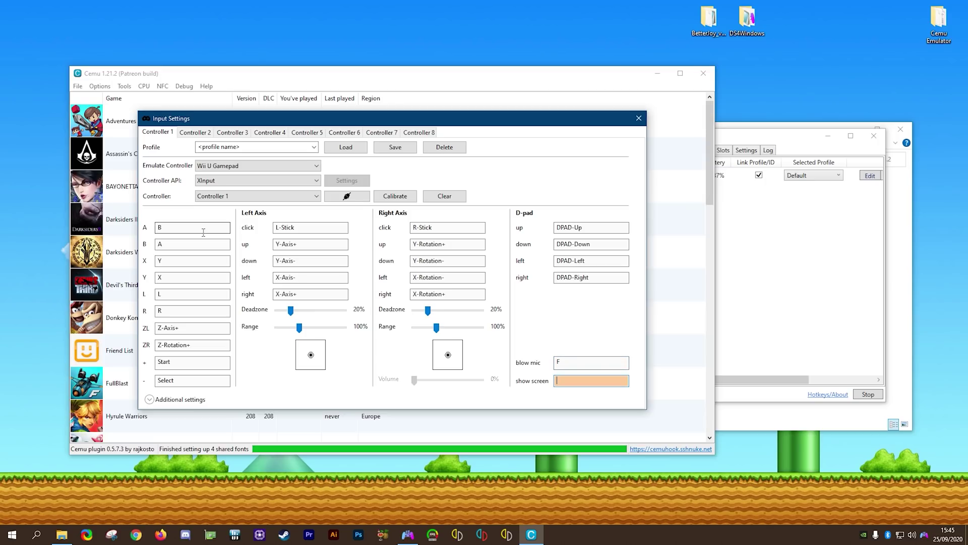
{"action": "left_click", "coordinate": [149, 398]}
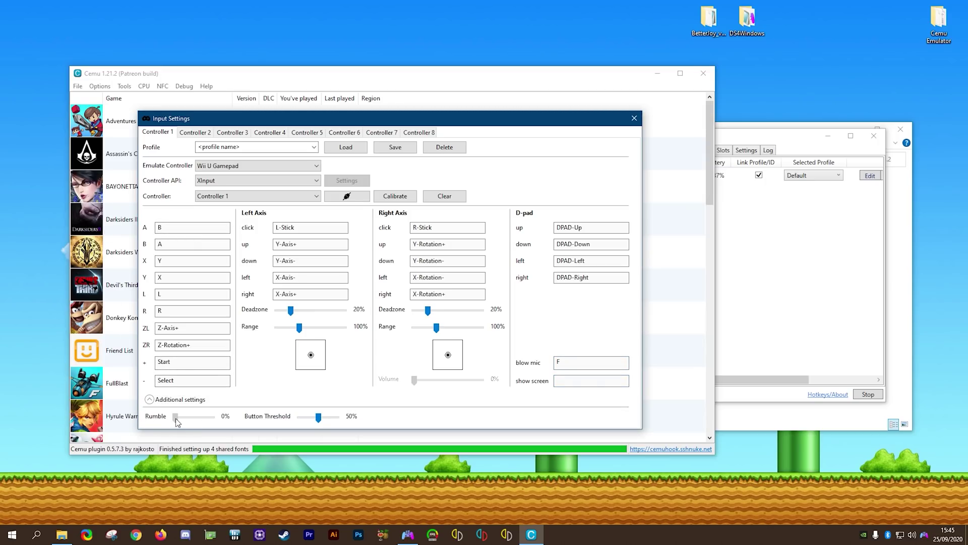
{"action": "mouse_move", "coordinate": [176, 421]}
{"action": "left_mouse_down"}
{"action": "mouse_move", "coordinate": [189, 423]}
{"action": "mouse_move", "coordinate": [172, 420]}
{"action": "left_mouse_up"}
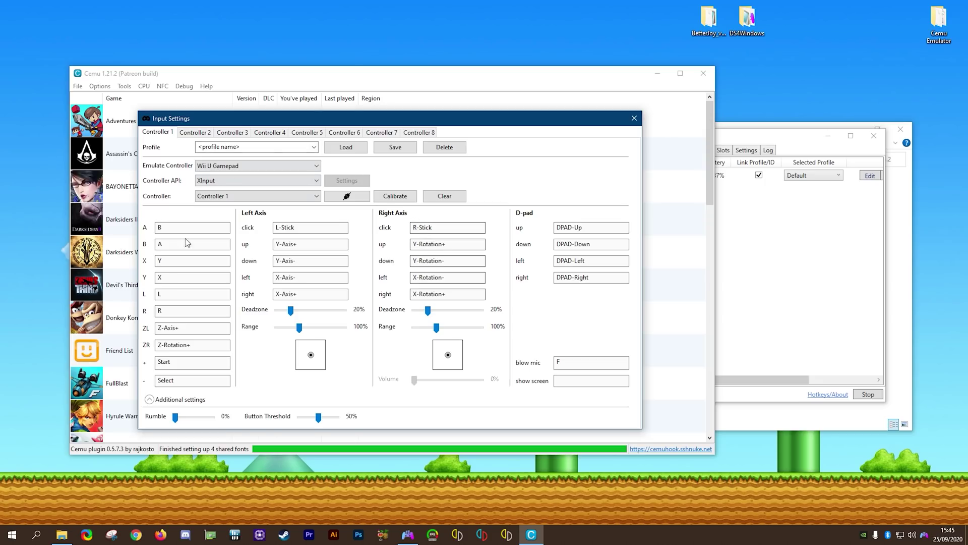
Save controller 1's mapping as the DS4 1 profile and load it.
{"action": "left_click", "coordinate": [245, 149]}
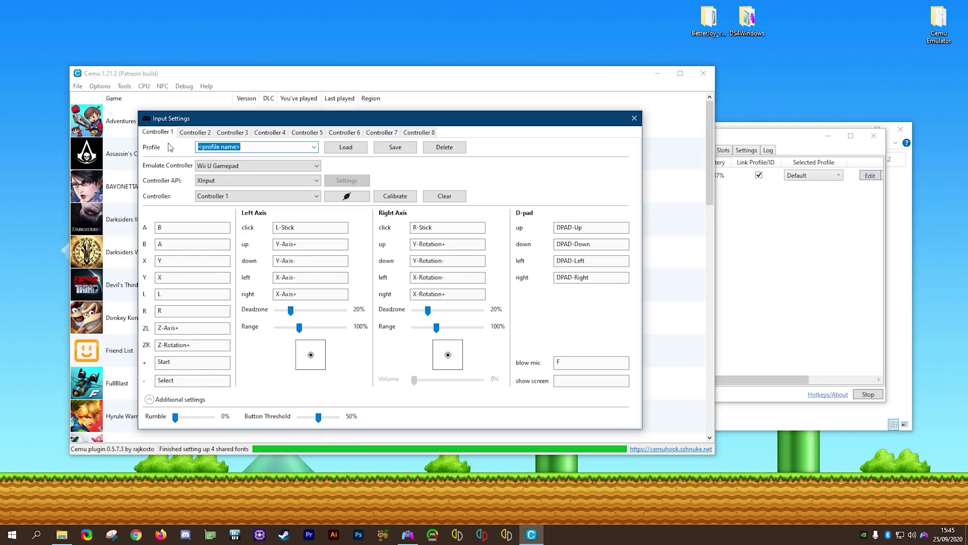
{"action": "type", "text": "DS4 1"}
{"action": "left_click", "coordinate": [402, 148]}
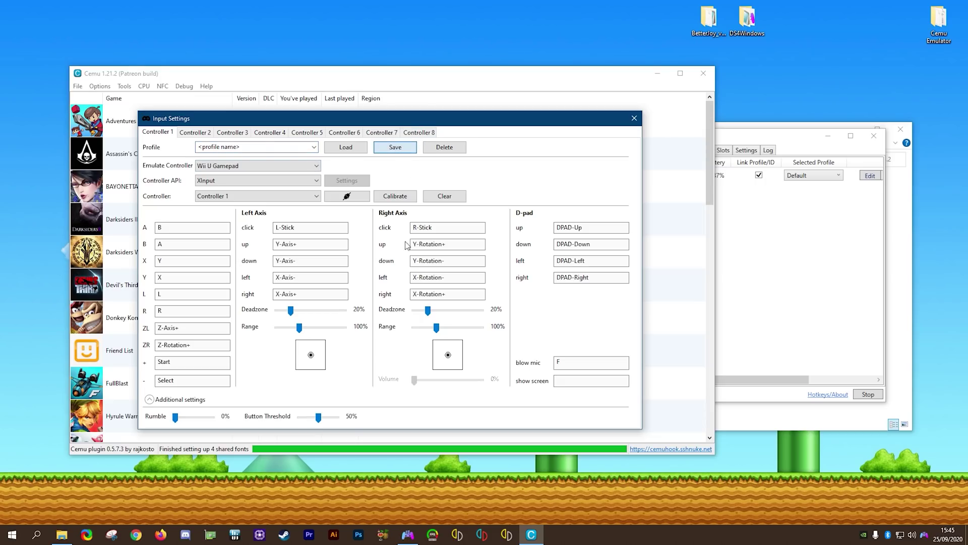
{"action": "left_click", "coordinate": [313, 147]}
{"action": "left_click", "coordinate": [221, 160]}
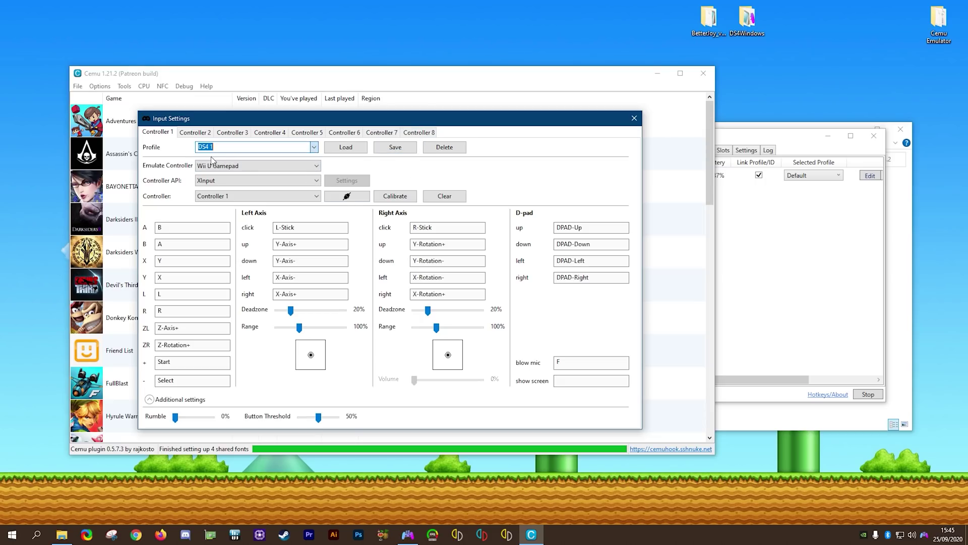
{"action": "left_click", "coordinate": [346, 147]}
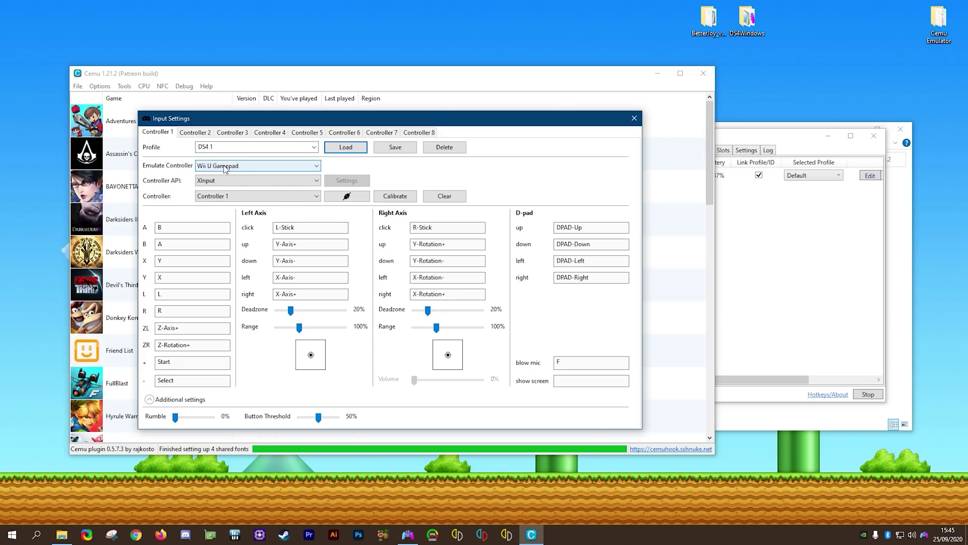
Set controller 2 to emulate a Wii U Pro Controller.
{"action": "left_click", "coordinate": [194, 133]}
{"action": "left_click", "coordinate": [233, 132]}
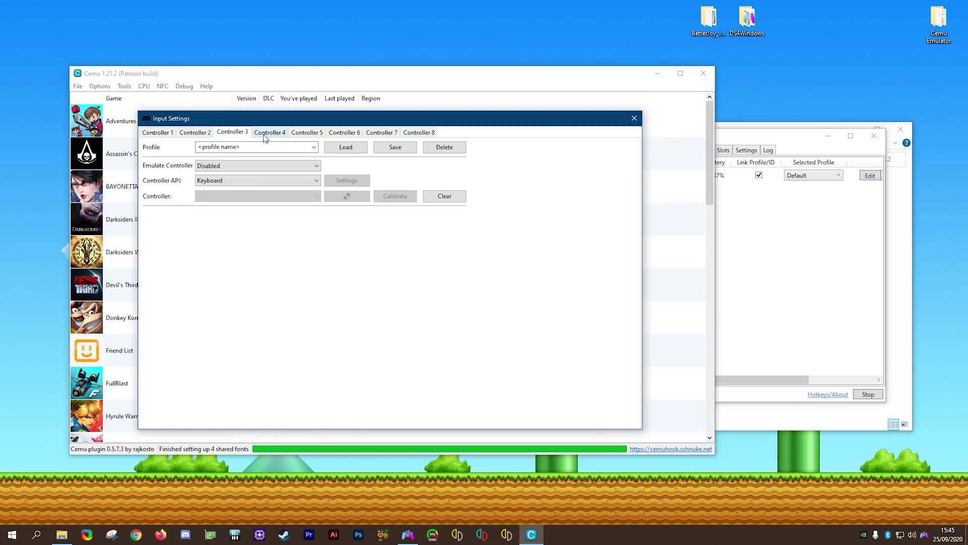
{"action": "left_click", "coordinate": [270, 133]}
{"action": "left_click", "coordinate": [307, 132]}
{"action": "left_click", "coordinate": [345, 133]}
{"action": "left_click", "coordinate": [190, 134]}
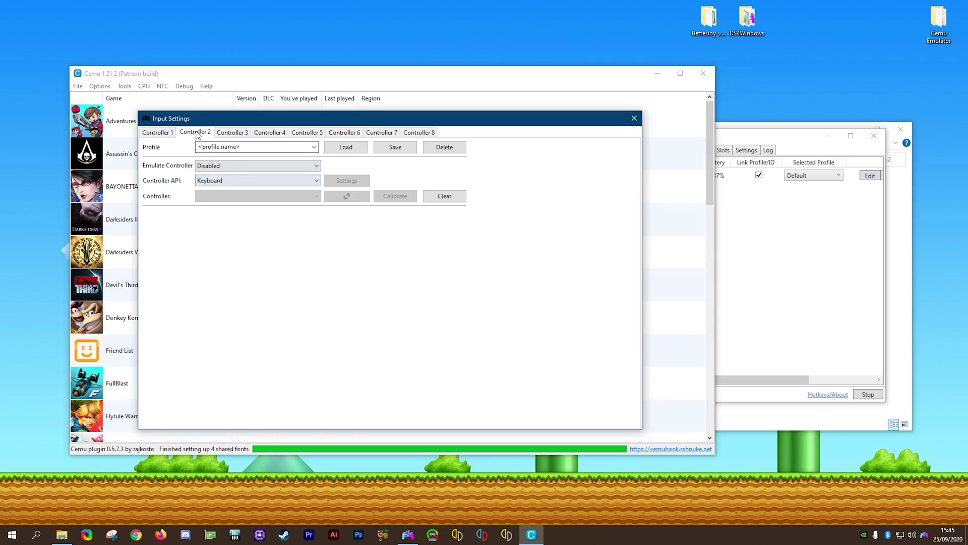
{"action": "left_click", "coordinate": [302, 170]}
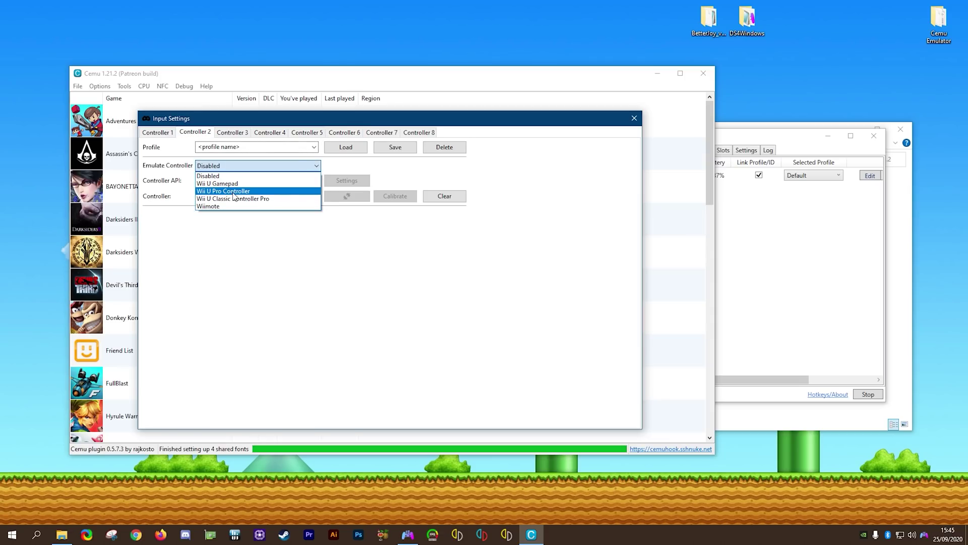
{"action": "left_click", "coordinate": [217, 188]}
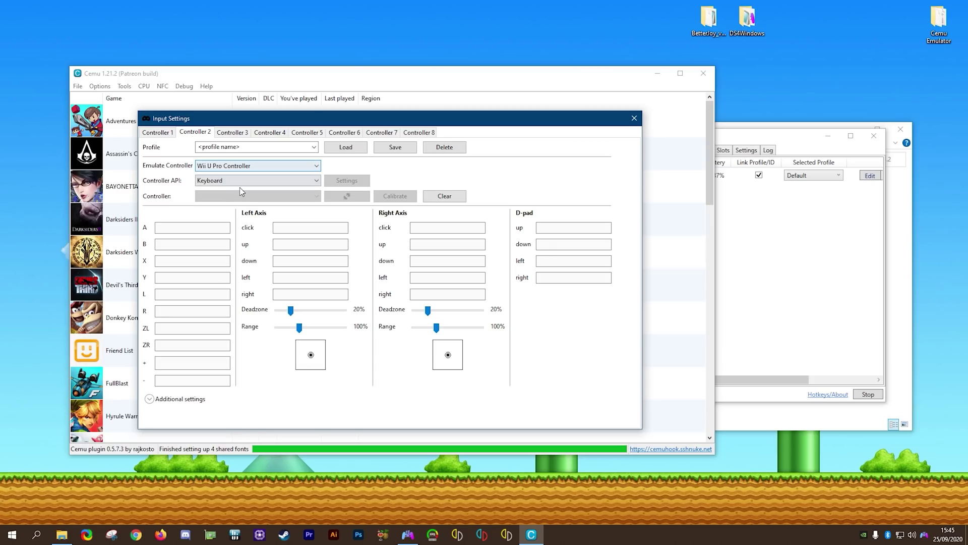
Return to controller 1's settings and close Input Settings.
{"action": "left_click", "coordinate": [160, 135]}
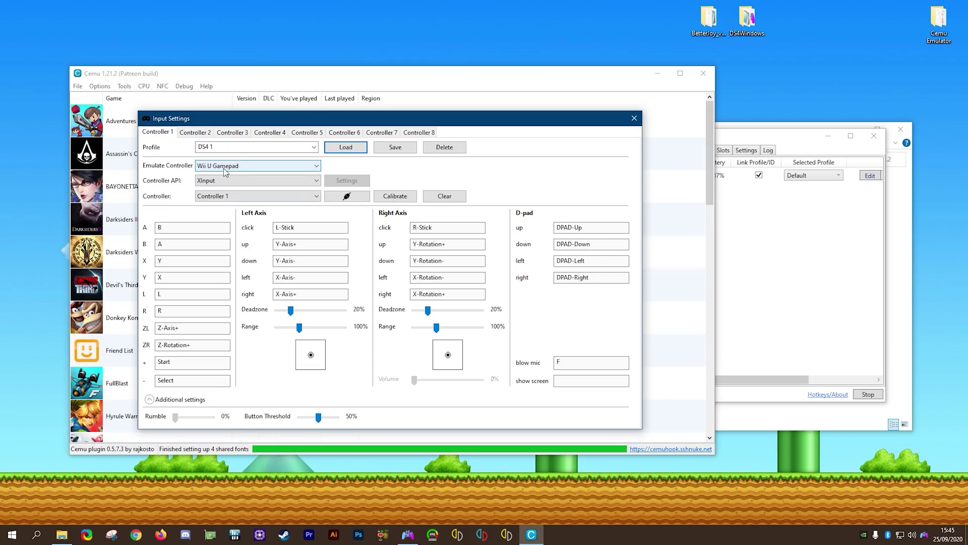
{"action": "left_click", "coordinate": [196, 133]}
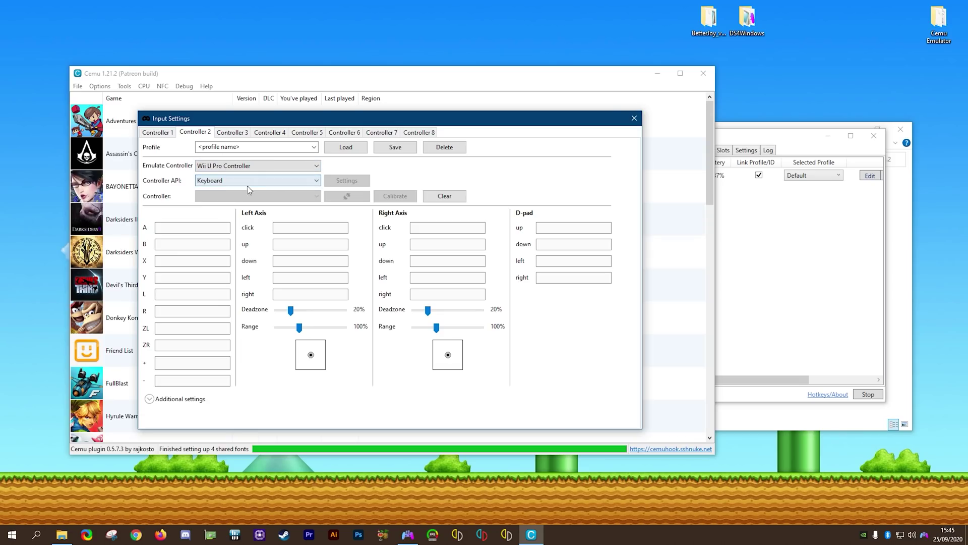
{"action": "key", "text": "ctrl+shift+Tab"}
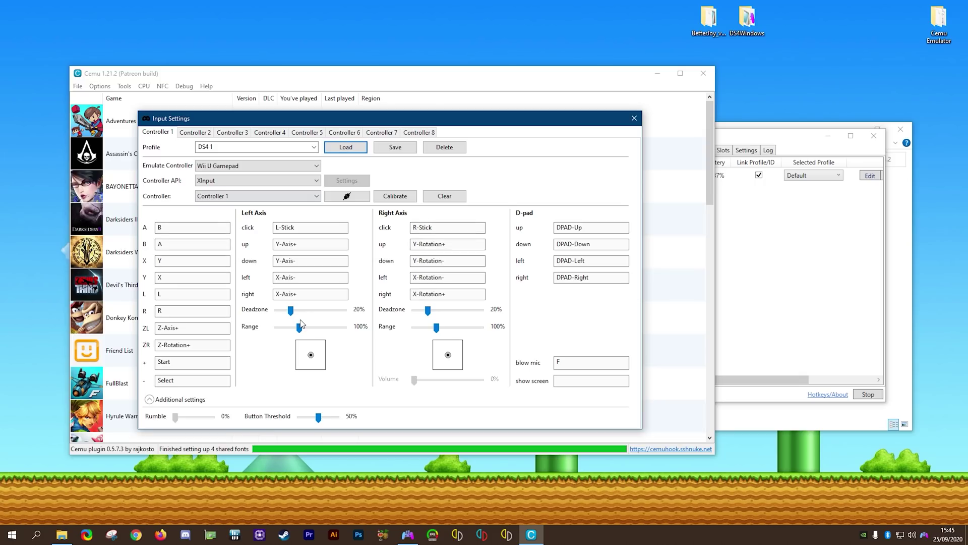
{"action": "left_click", "coordinate": [634, 119]}
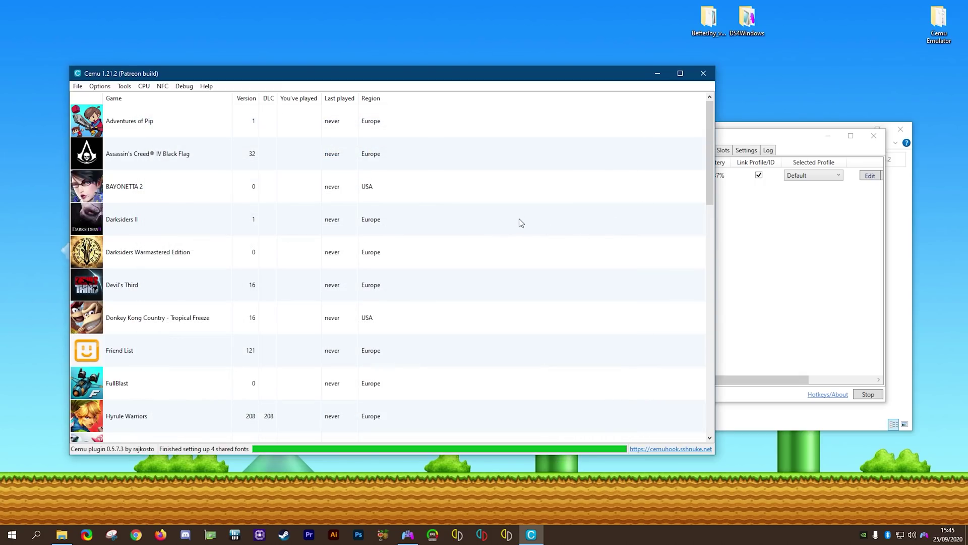
Set the GamePad motion source to DSU1 by slot and show DS4Windows' UDP server settings.
{"action": "left_click", "coordinate": [100, 87]}
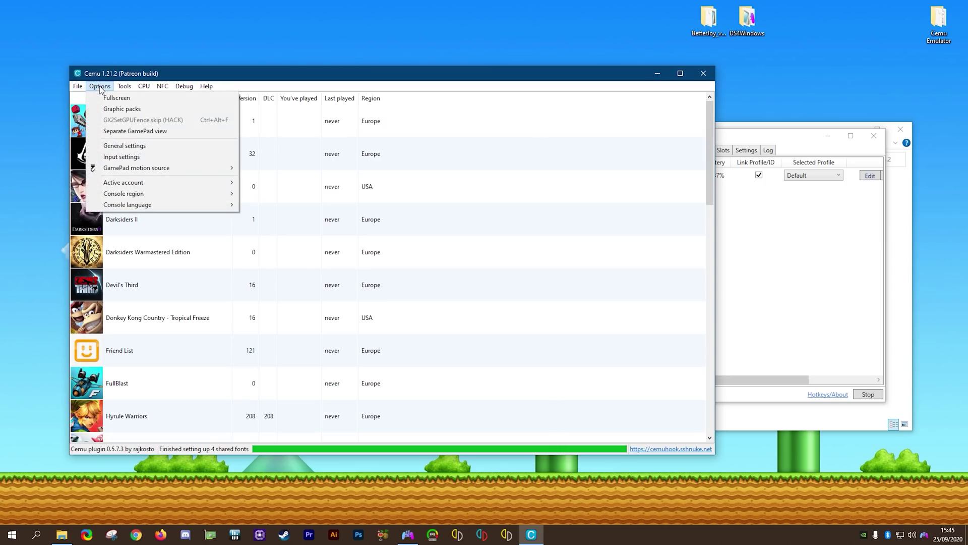
{"action": "mouse_move", "coordinate": [106, 173]}
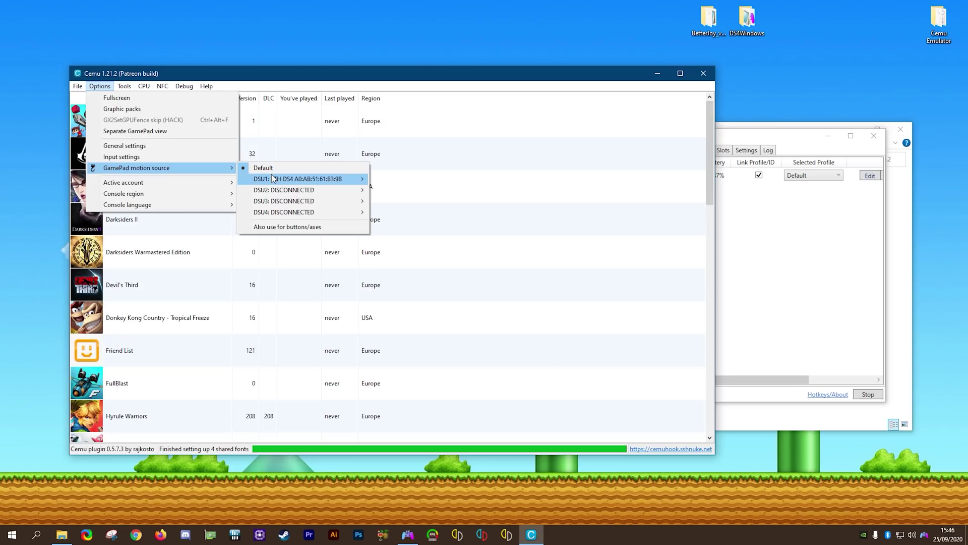
{"action": "mouse_move", "coordinate": [276, 179]}
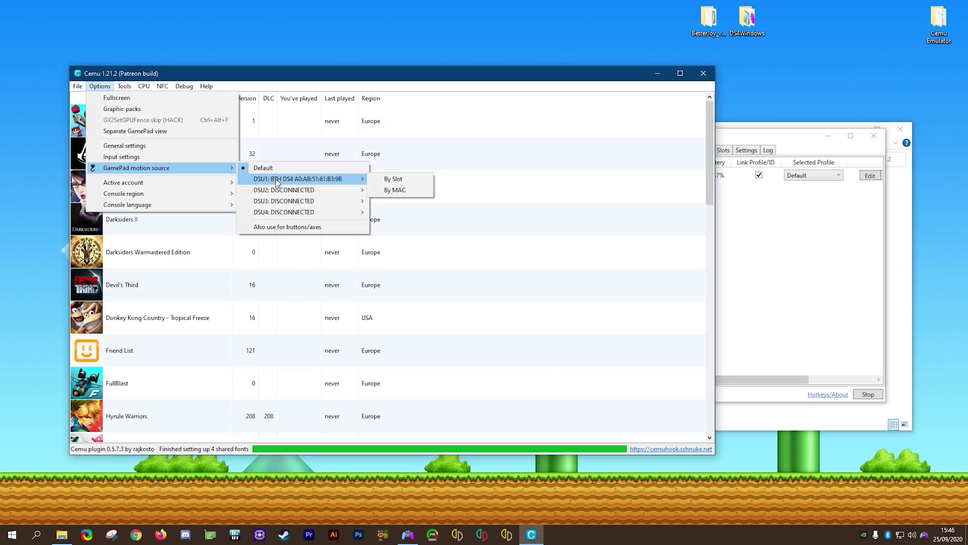
{"action": "left_click", "coordinate": [405, 177]}
{"action": "left_click", "coordinate": [100, 86]}
{"action": "mouse_move", "coordinate": [177, 169]}
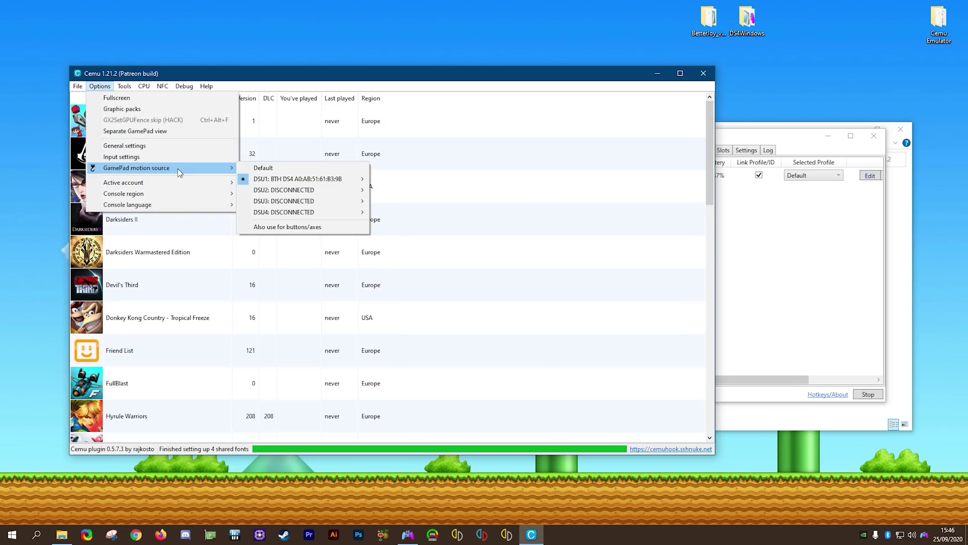
{"action": "mouse_move", "coordinate": [310, 181]}
{"action": "left_click", "coordinate": [401, 180]}
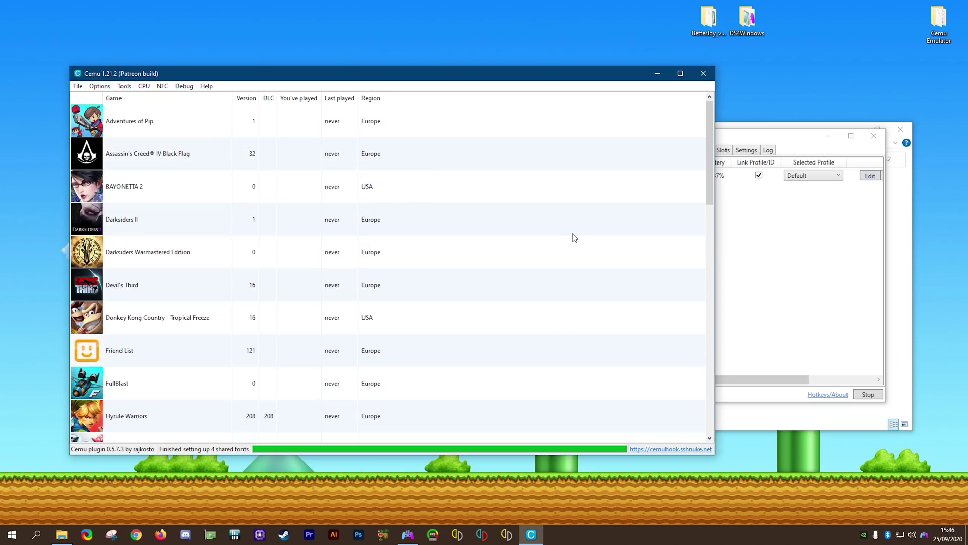
{"action": "left_click", "coordinate": [799, 143]}
{"action": "left_click", "coordinate": [747, 150]}
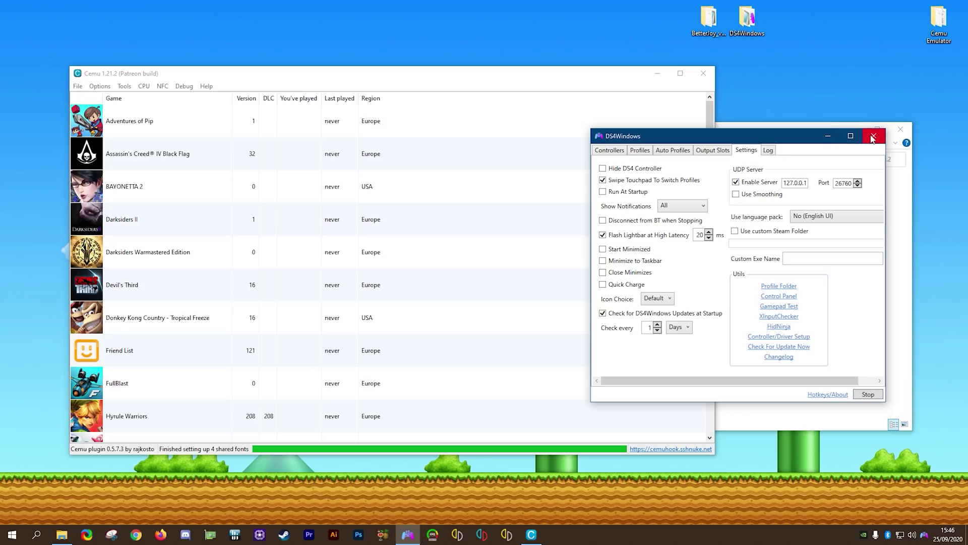
Launch BetterJoyForCemu from its folder and move its window to the right.
{"action": "left_click", "coordinate": [828, 135]}
{"action": "double_click", "coordinate": [707, 20]}
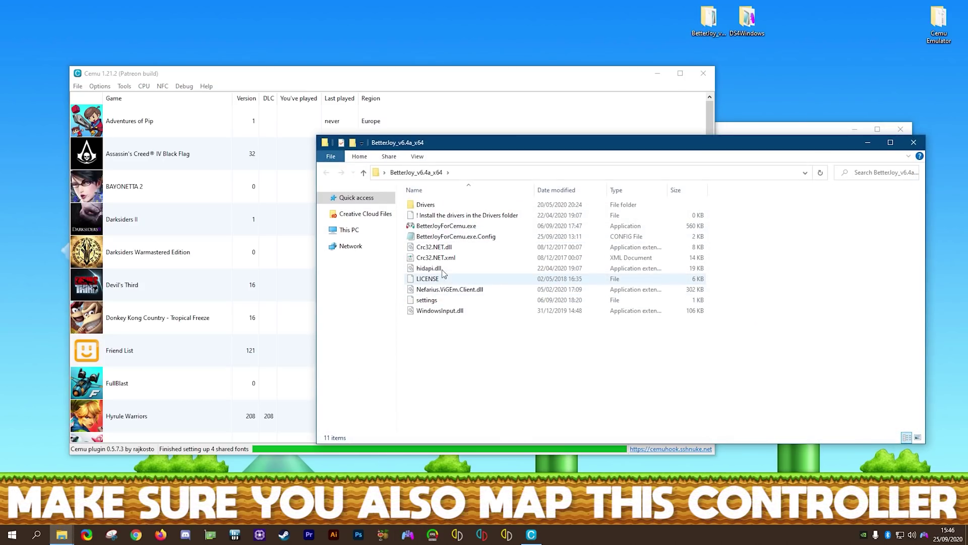
{"action": "left_click", "coordinate": [447, 227]}
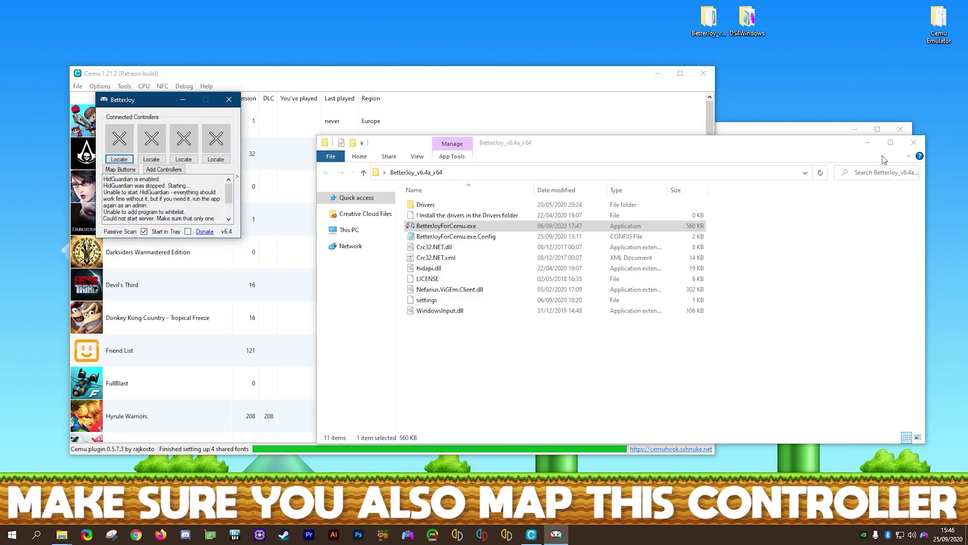
{"action": "left_click", "coordinate": [914, 143]}
{"action": "left_click_drag", "start_coordinate": [151, 100], "coordinate": [705, 200]}
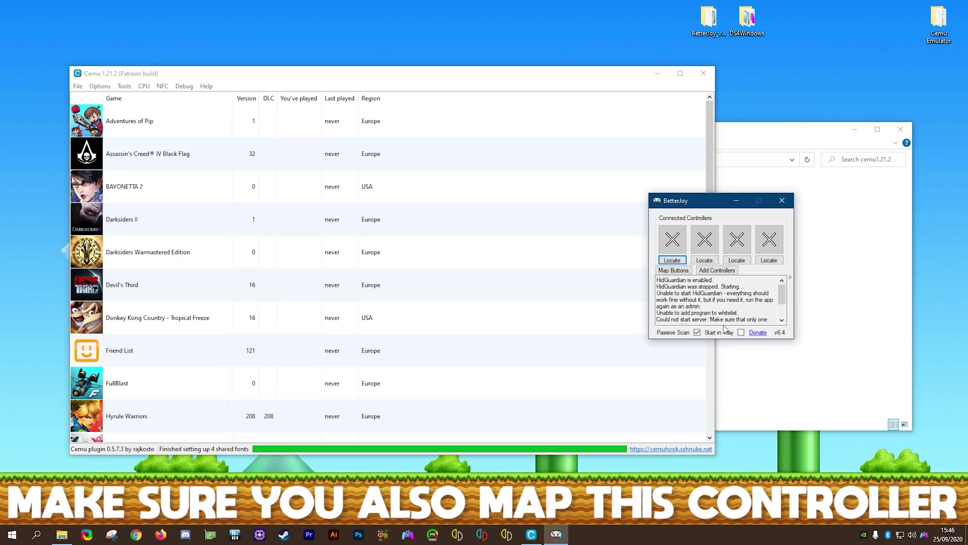
Verify MotionServer is enabled on 127.0.0.1 port 26760, then close BetterJoy.
{"action": "left_click", "coordinate": [791, 277]}
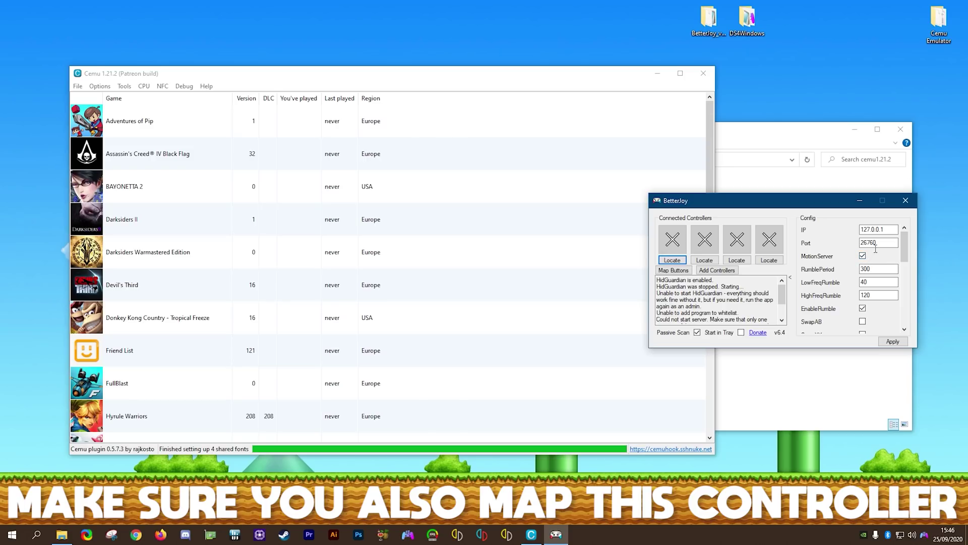
{"action": "left_click", "coordinate": [876, 246]}
{"action": "key", "text": "shift+Tab"}
{"action": "left_click", "coordinate": [886, 258]}
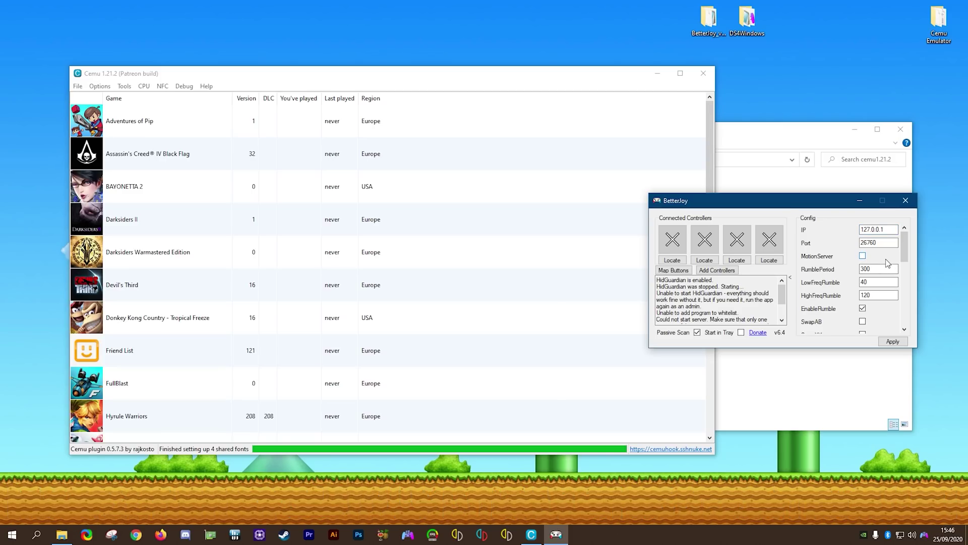
{"action": "left_click", "coordinate": [863, 256]}
{"action": "left_click", "coordinate": [892, 342]}
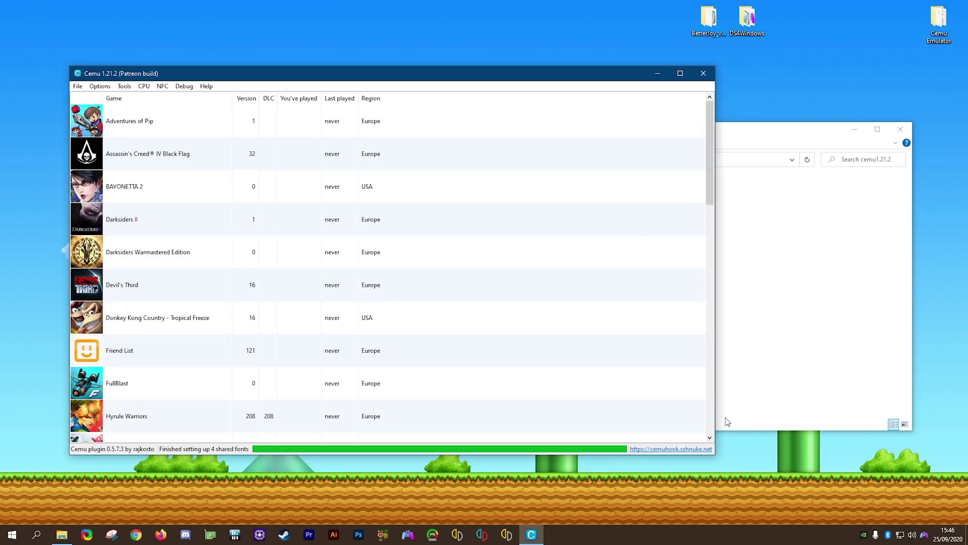
Keep the GamePad motion source set to DSU1 by slot.
{"action": "left_click", "coordinate": [100, 86]}
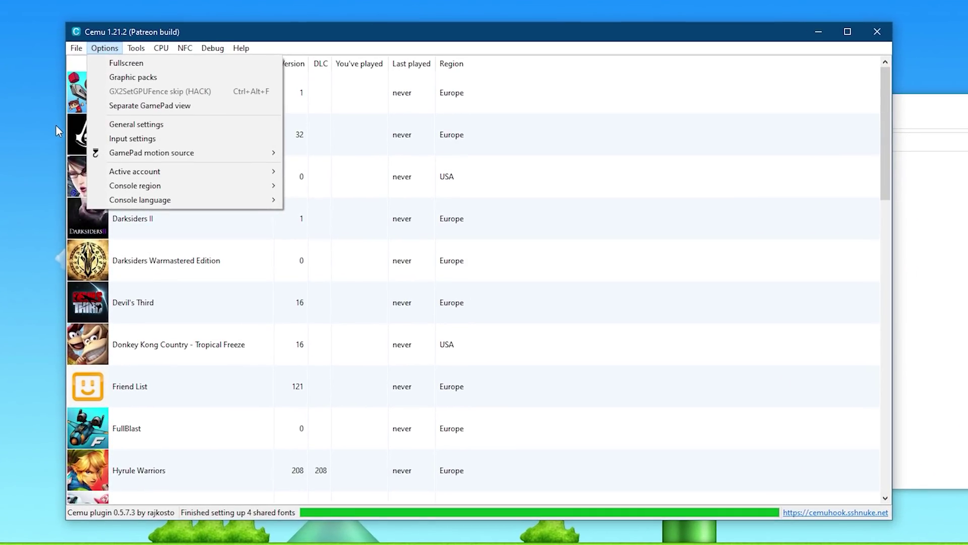
{"action": "mouse_move", "coordinate": [208, 158]}
{"action": "mouse_move", "coordinate": [377, 166]}
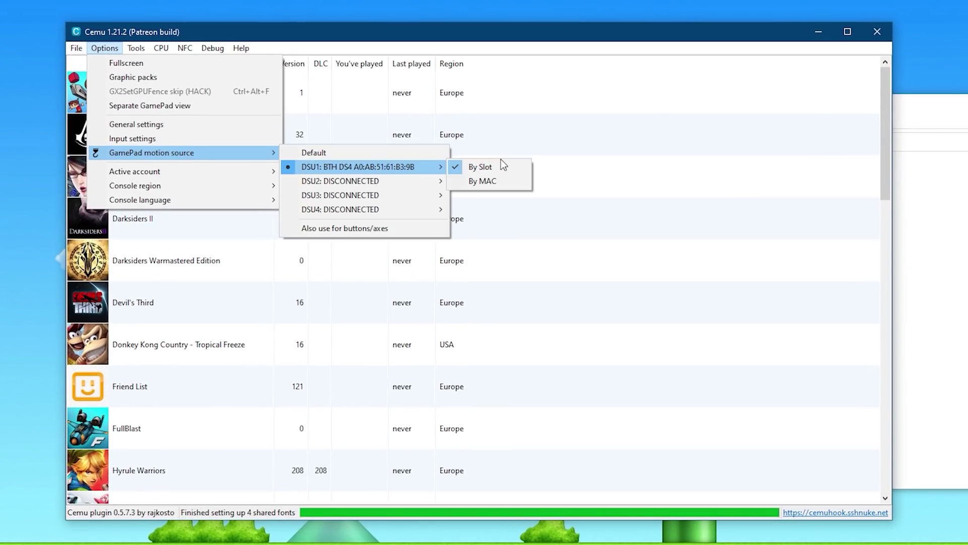
{"action": "left_click", "coordinate": [490, 172]}
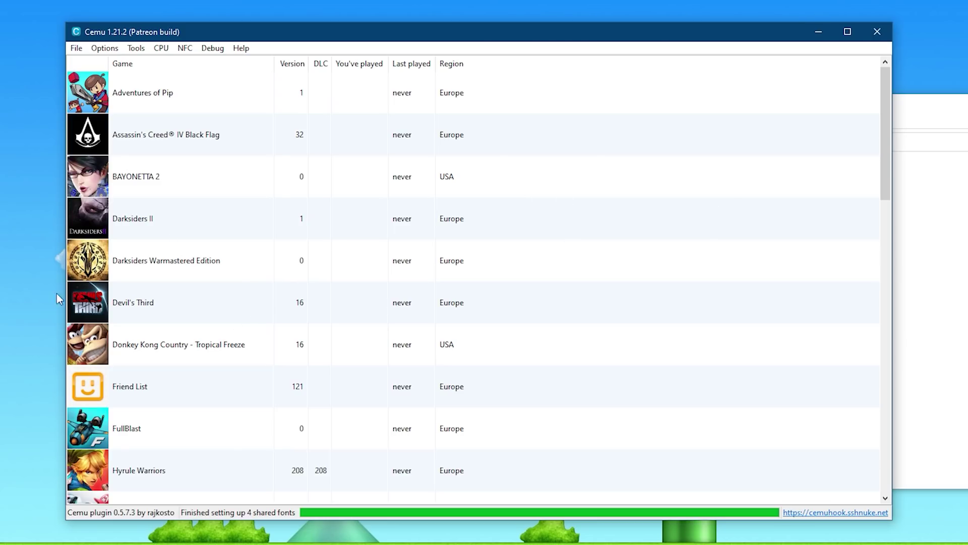
Mark Hyrule Warriors and Breath of the Wild as favourites in the game list.
{"action": "right_click", "coordinate": [159, 468]}
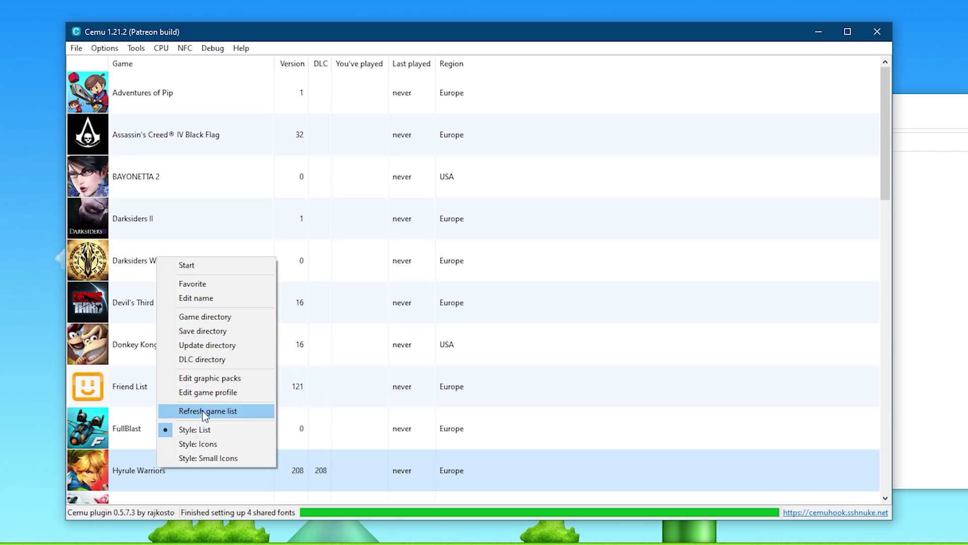
{"action": "left_click", "coordinate": [209, 283]}
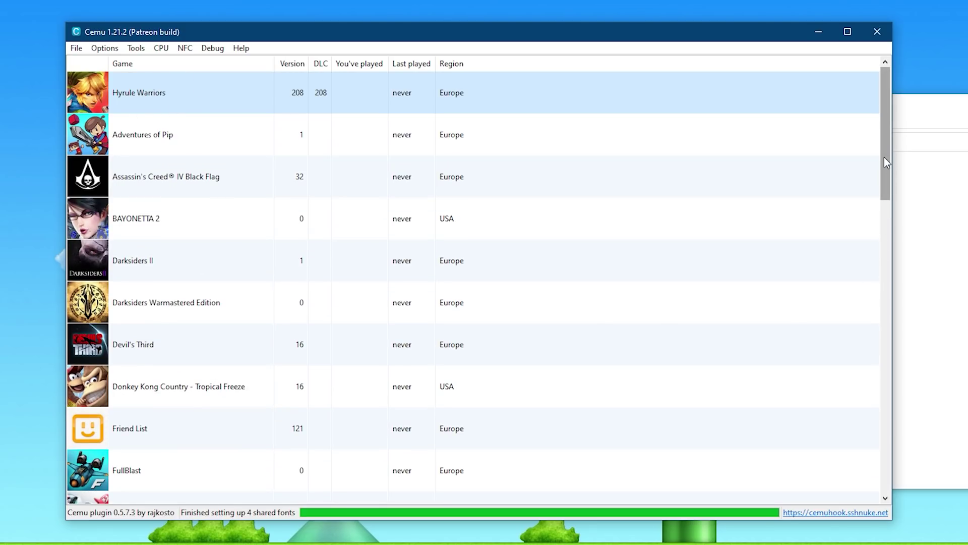
{"action": "left_click_drag", "start_coordinate": [885, 156], "coordinate": [882, 412]}
{"action": "right_click", "coordinate": [183, 343]}
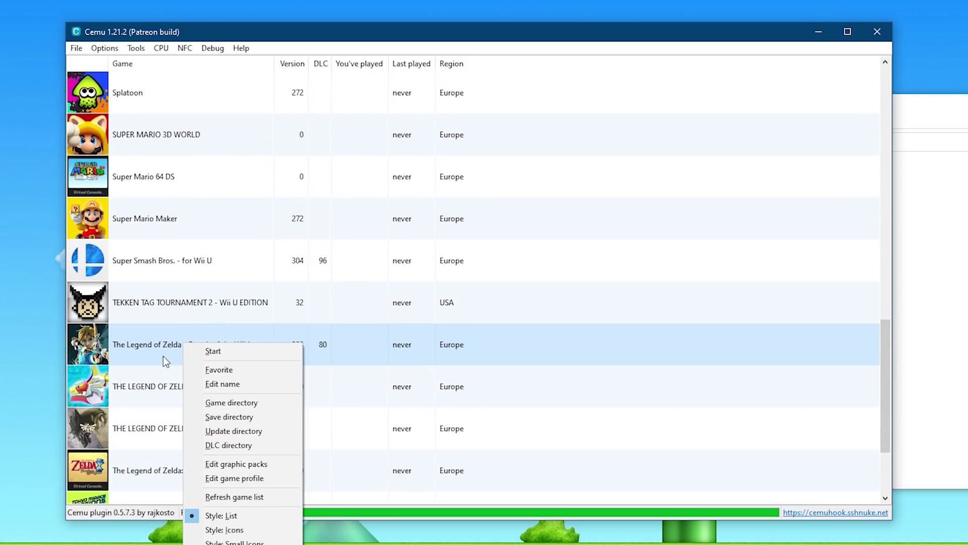
{"action": "left_click", "coordinate": [219, 369]}
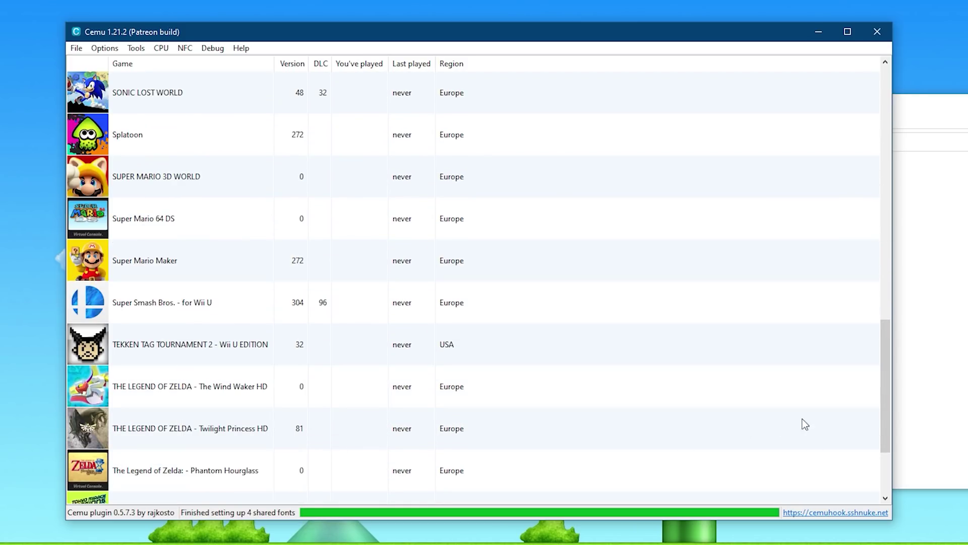
{"action": "left_click_drag", "start_coordinate": [886, 414], "coordinate": [828, 179]}
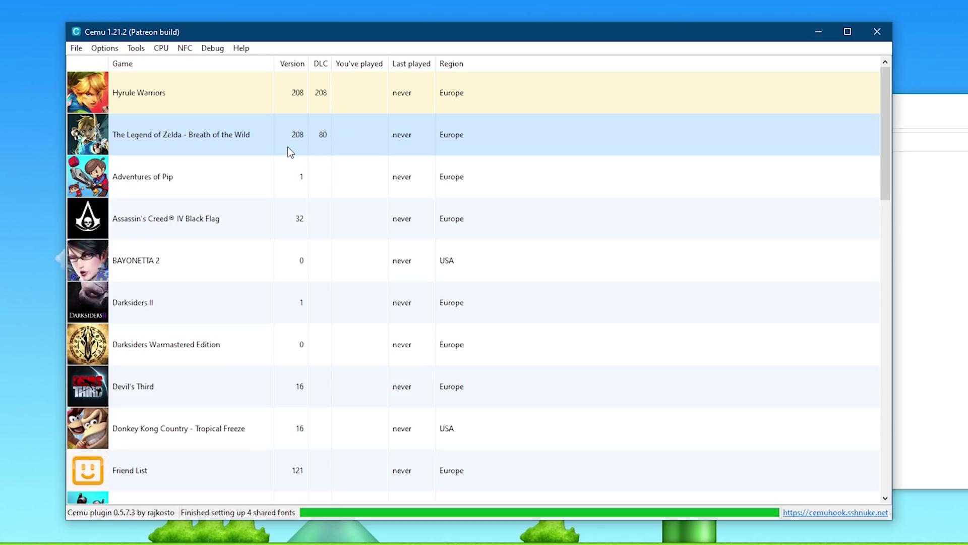
{"action": "left_click", "coordinate": [76, 48]}
Select the BotW v208 update's meta.xml on drive G: and decline reinstalling it.
{"action": "left_click", "coordinate": [129, 76]}
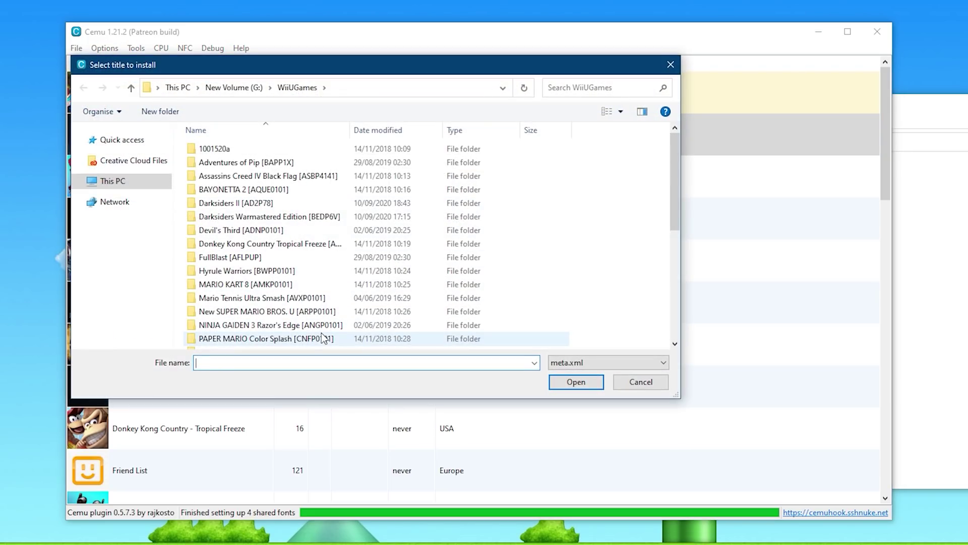
{"action": "left_click", "coordinate": [113, 181]}
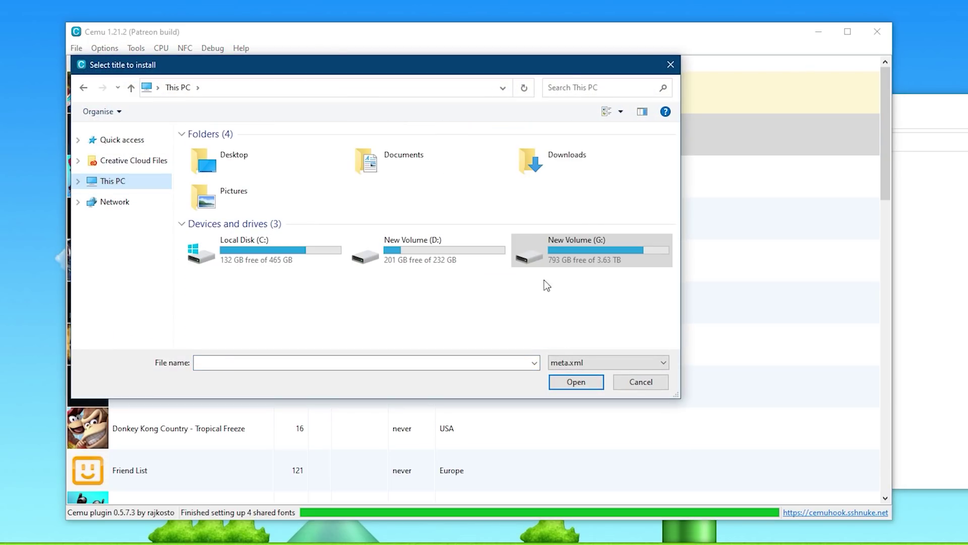
{"action": "double_click", "coordinate": [577, 259]}
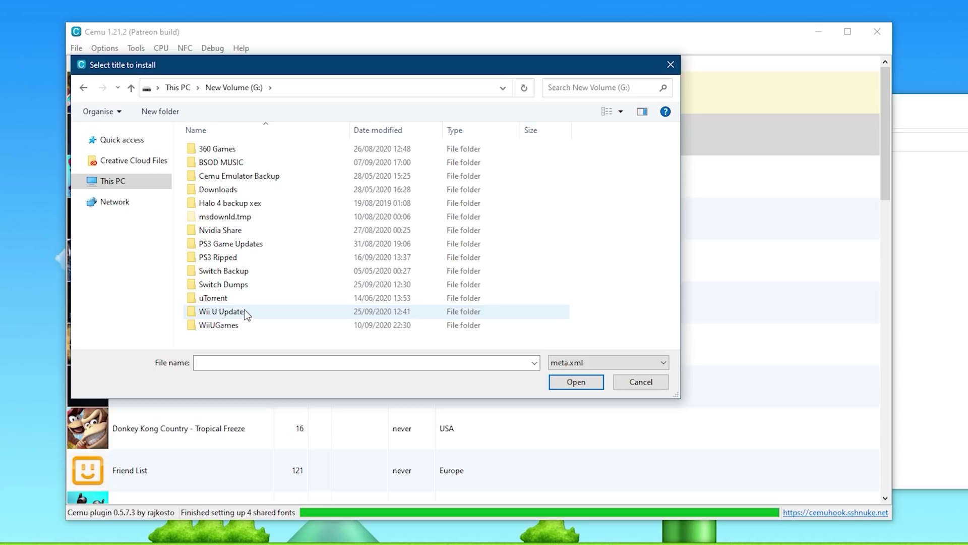
{"action": "double_click", "coordinate": [223, 311]}
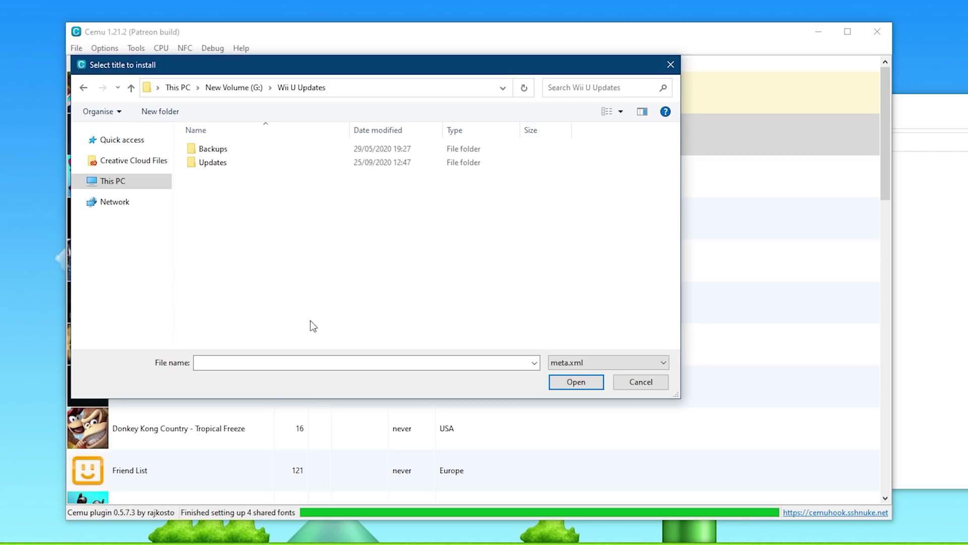
{"action": "double_click", "coordinate": [217, 164]}
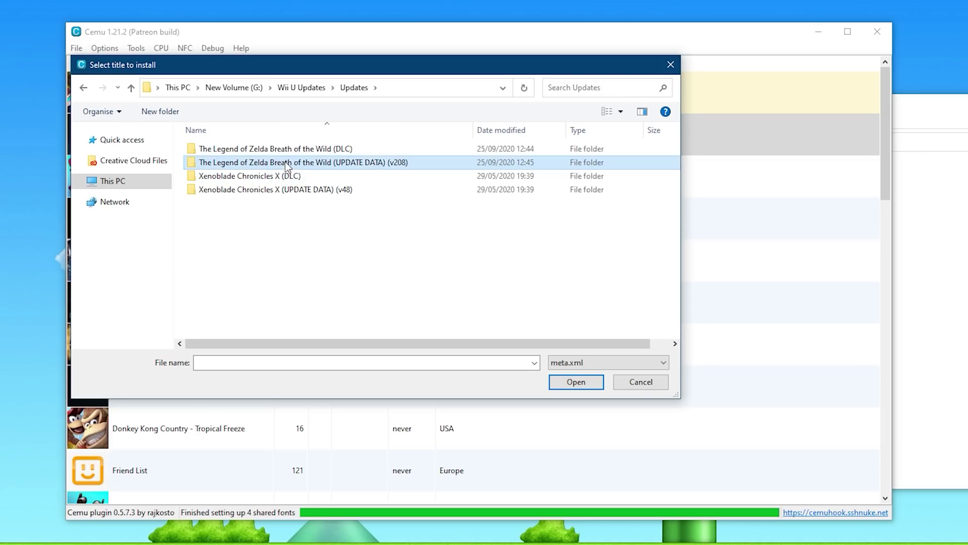
{"action": "left_click", "coordinate": [332, 150]}
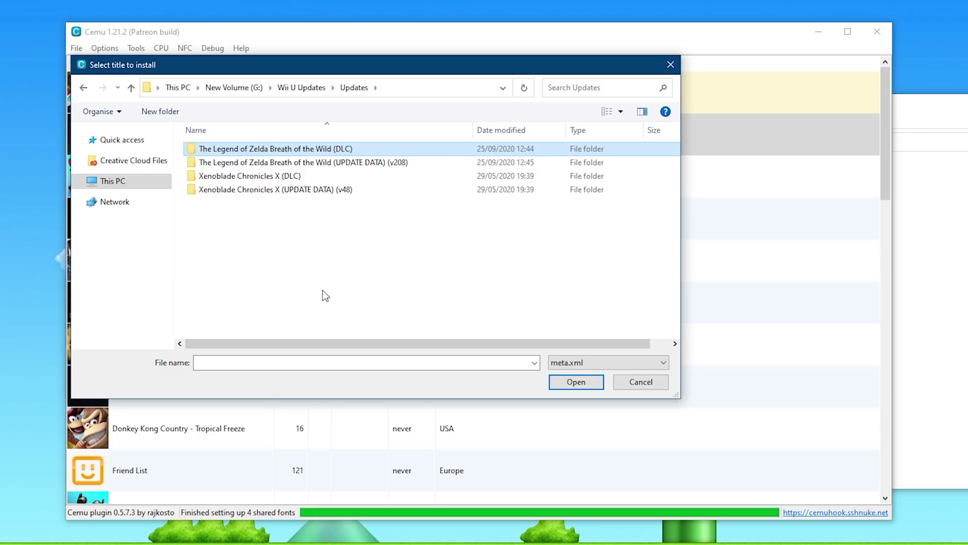
{"action": "double_click", "coordinate": [337, 162]}
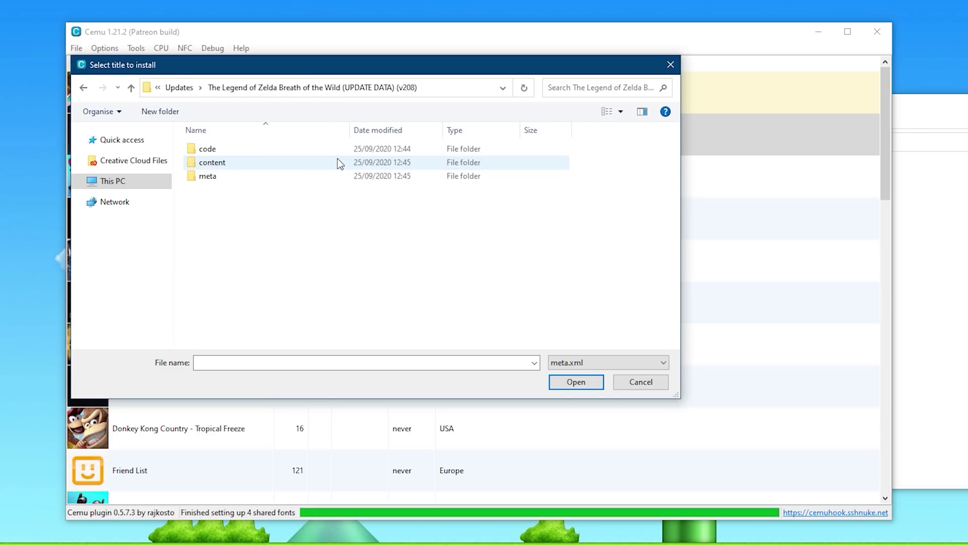
{"action": "double_click", "coordinate": [207, 175]}
{"action": "left_click", "coordinate": [219, 149]}
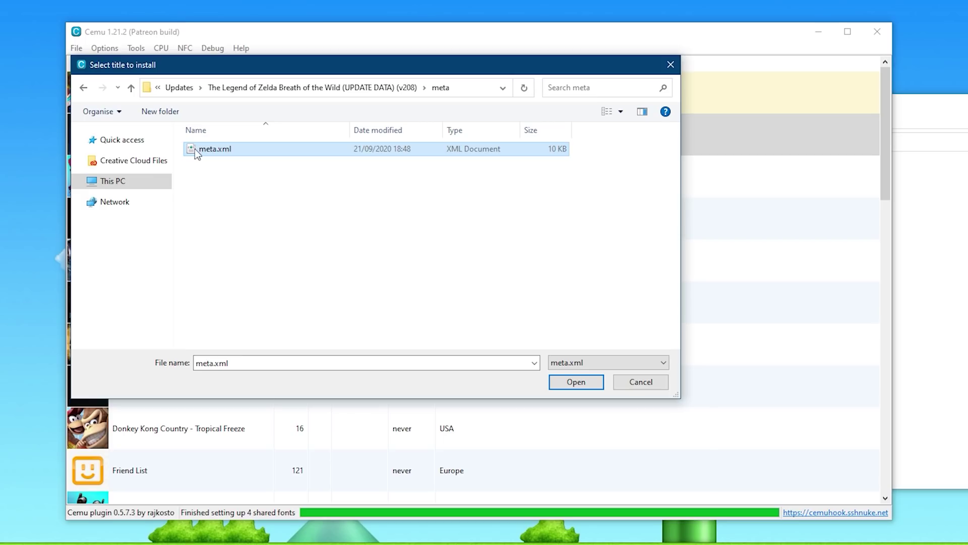
{"action": "left_click", "coordinate": [572, 383]}
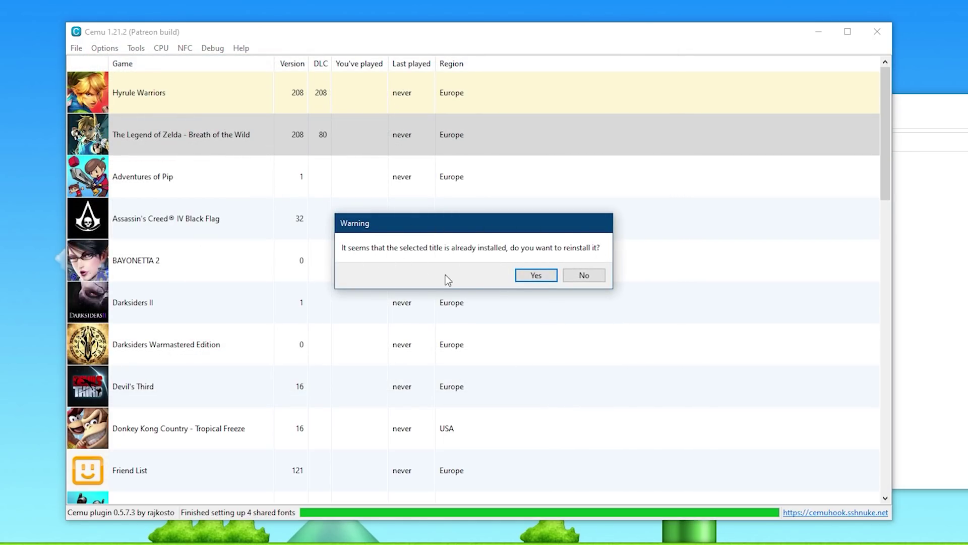
{"action": "left_click", "coordinate": [585, 277]}
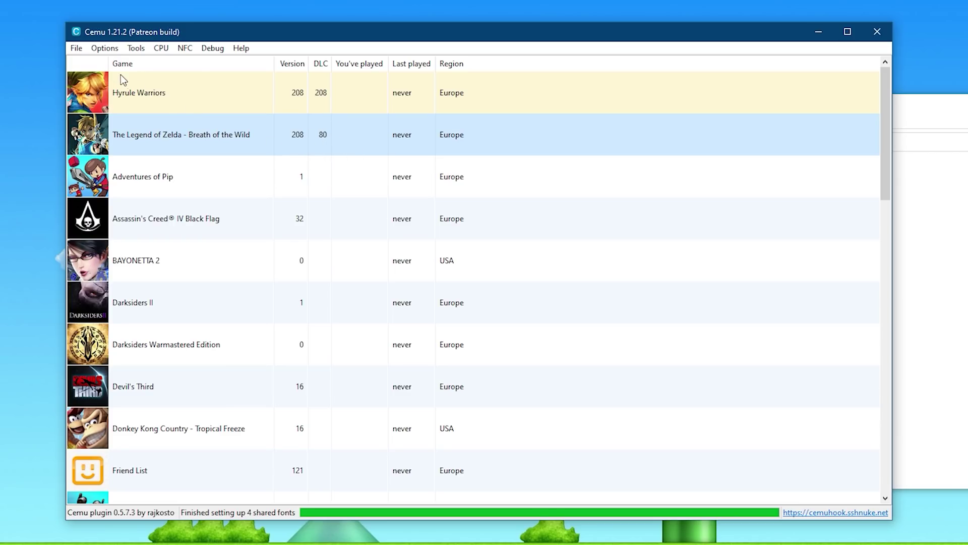
Pick the Breath of the Wild DLC's meta.xml from Updates and decline the reinstall.
{"action": "left_click", "coordinate": [78, 47]}
{"action": "left_click", "coordinate": [105, 76]}
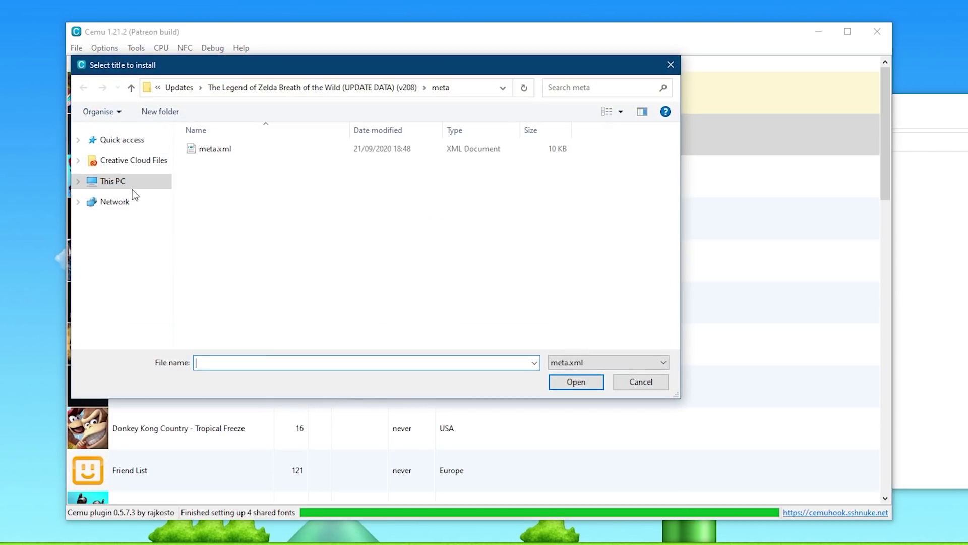
{"action": "left_click", "coordinate": [183, 90]}
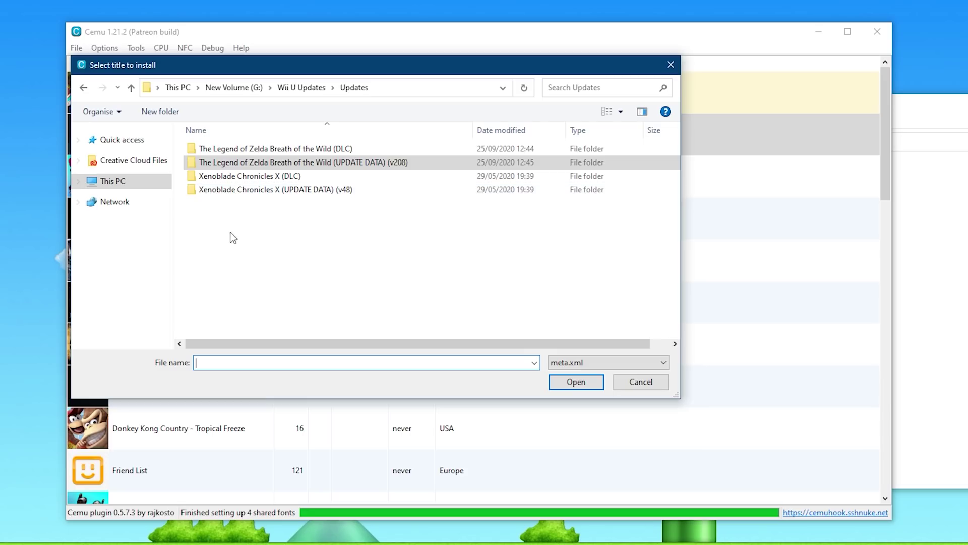
{"action": "left_click", "coordinate": [311, 149]}
{"action": "double_click", "coordinate": [277, 147]}
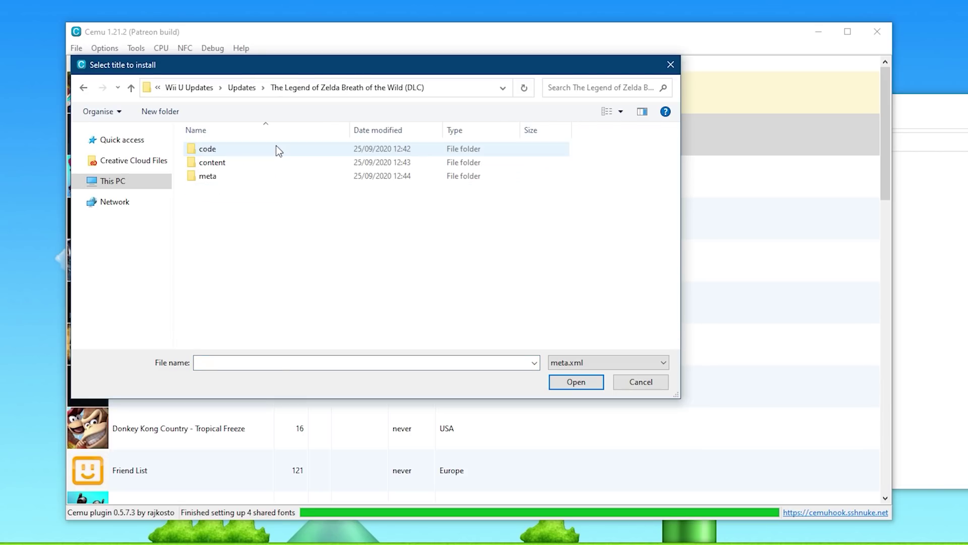
{"action": "double_click", "coordinate": [207, 176]}
{"action": "left_click", "coordinate": [215, 149]}
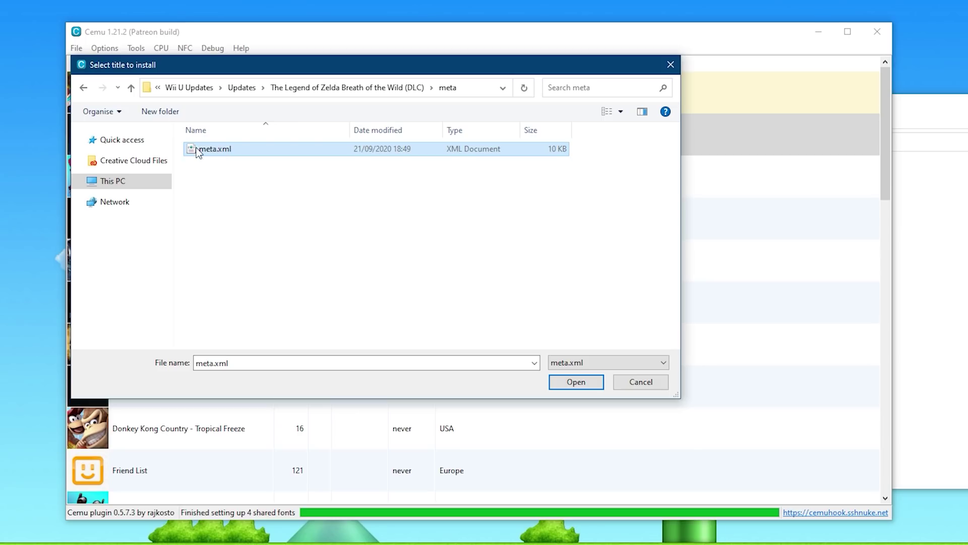
{"action": "left_click", "coordinate": [559, 386]}
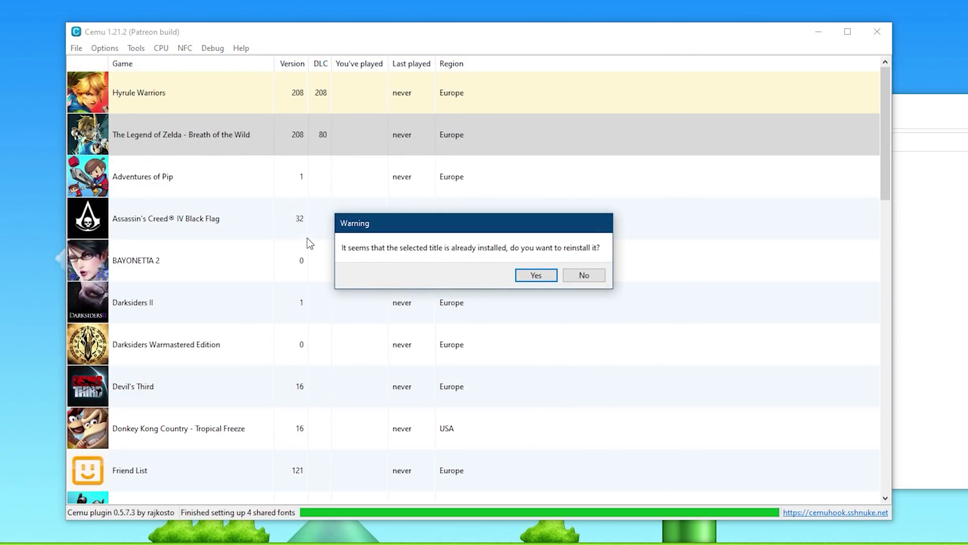
{"action": "left_click", "coordinate": [585, 276]}
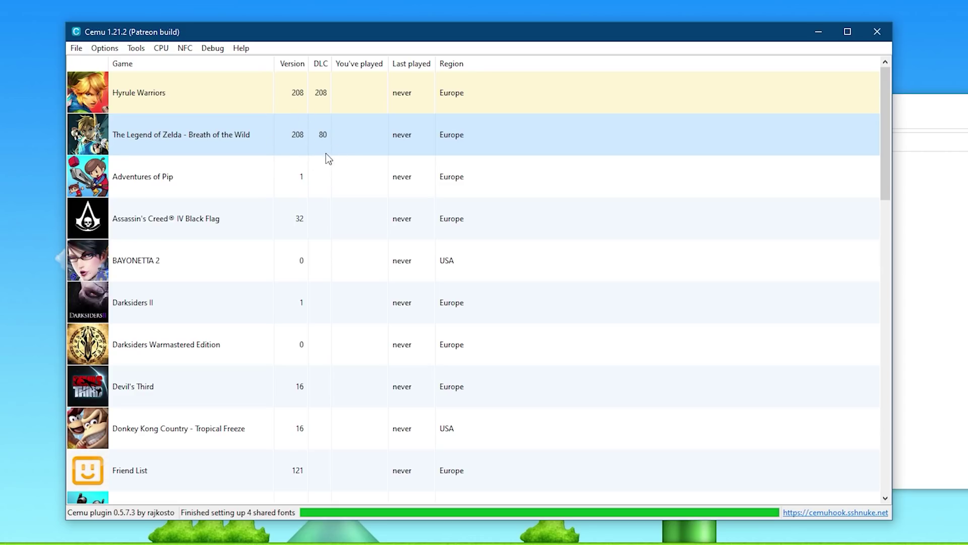
Uncheck Discord Presence in Cemu's General settings.
{"action": "right_click", "coordinate": [232, 128]}
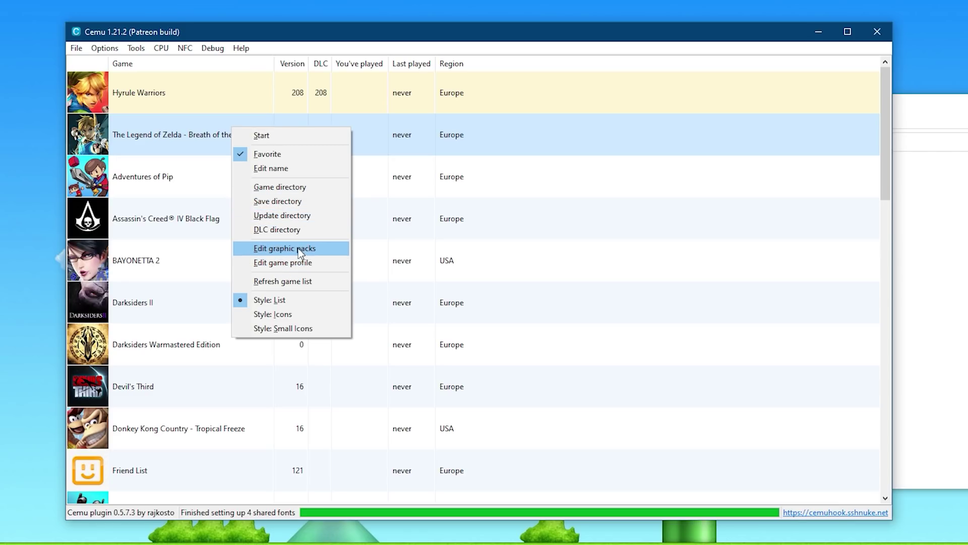
{"action": "left_click", "coordinate": [367, 38]}
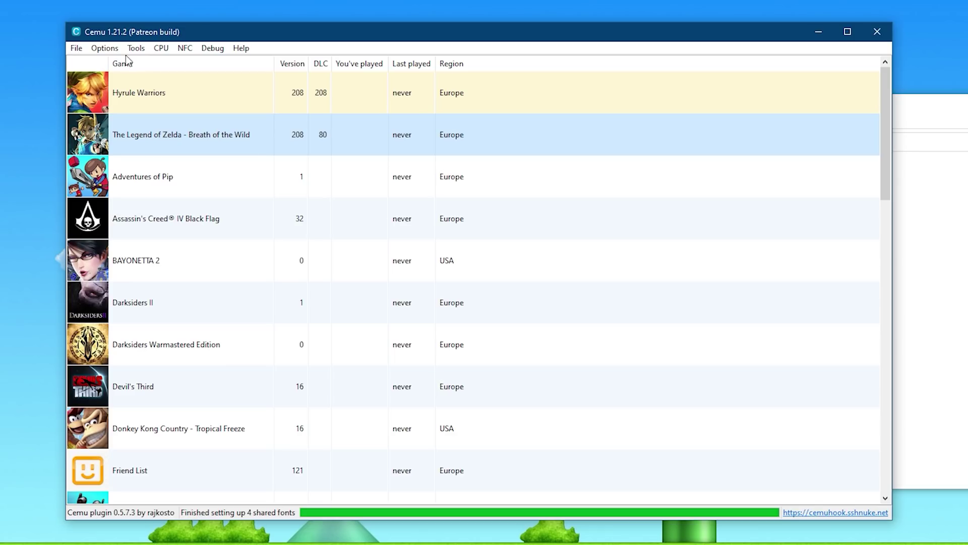
{"action": "left_click", "coordinate": [103, 48]}
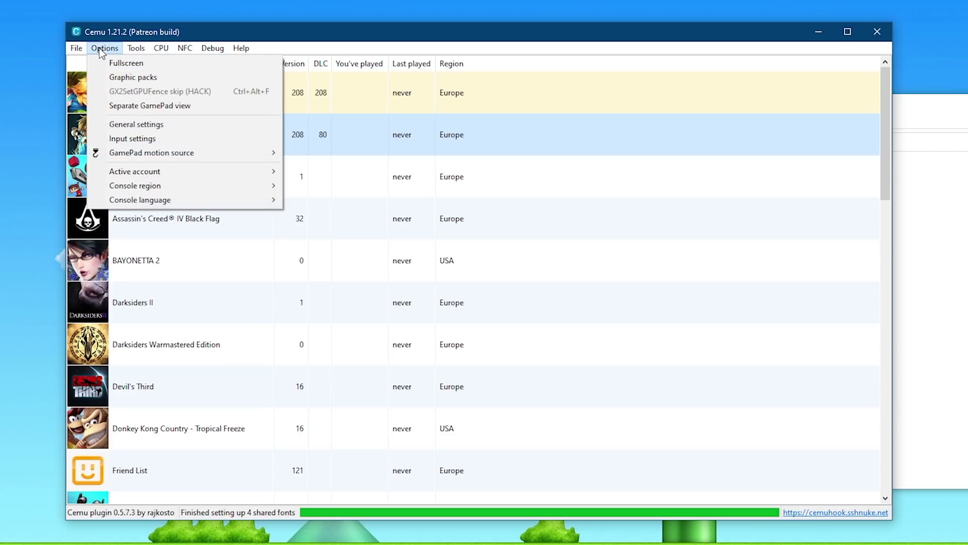
{"action": "left_click", "coordinate": [146, 126]}
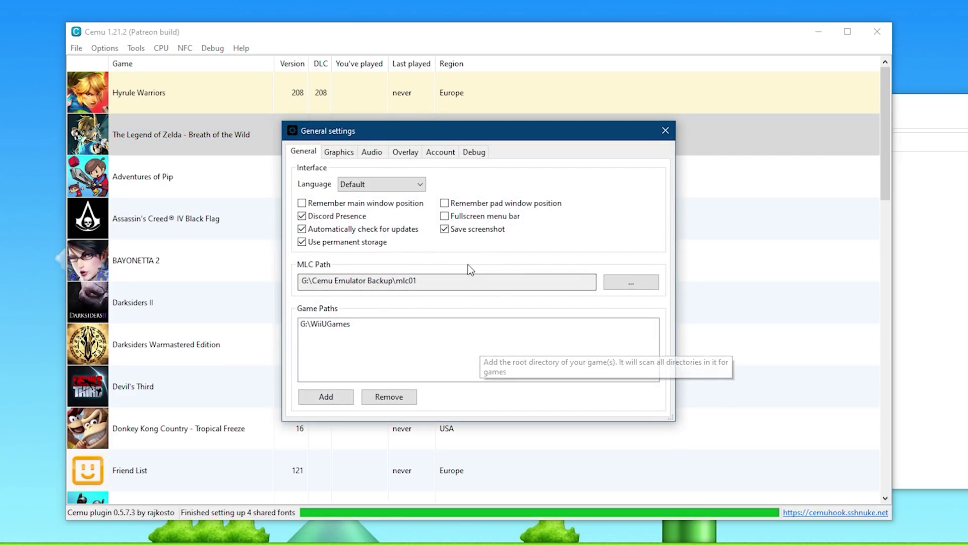
{"action": "left_click", "coordinate": [302, 216]}
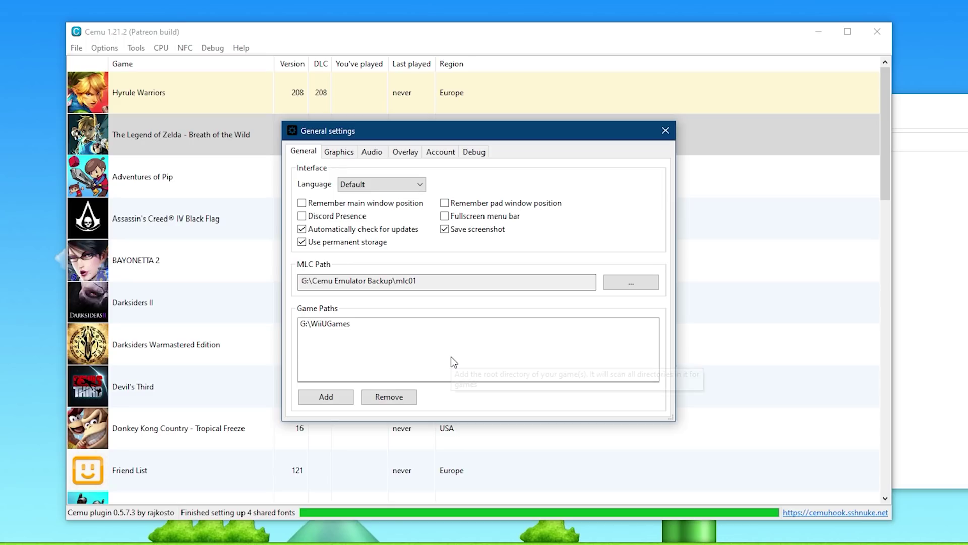
Switch the graphics API to Vulkan (experimental) and leave VSync Off after trying the buffering modes.
{"action": "left_click", "coordinate": [341, 152]}
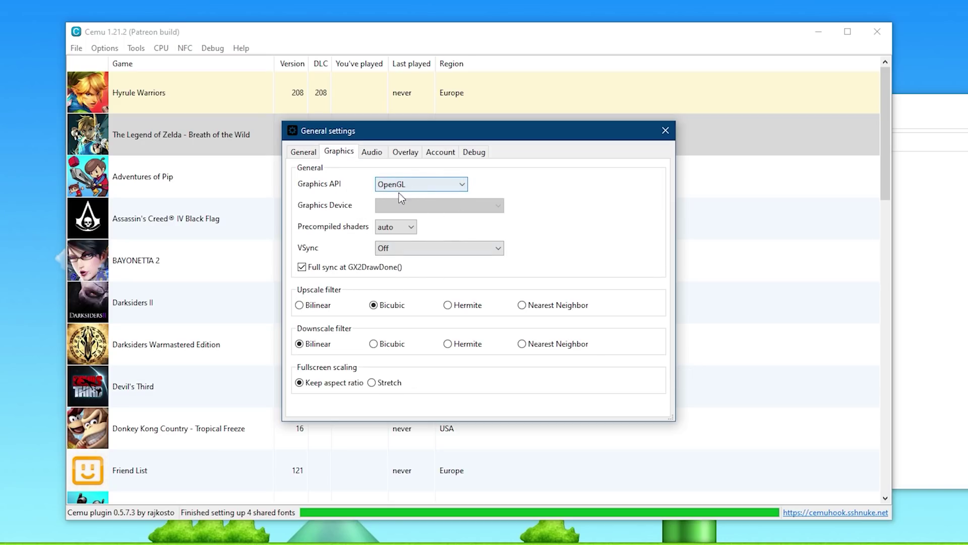
{"action": "left_click", "coordinate": [439, 185]}
{"action": "left_click", "coordinate": [418, 208]}
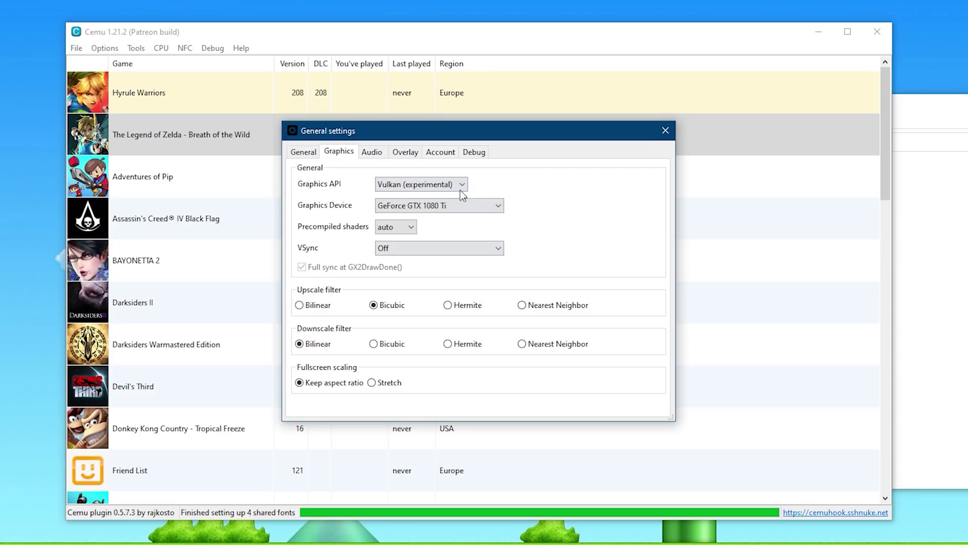
{"action": "left_click", "coordinate": [473, 247]}
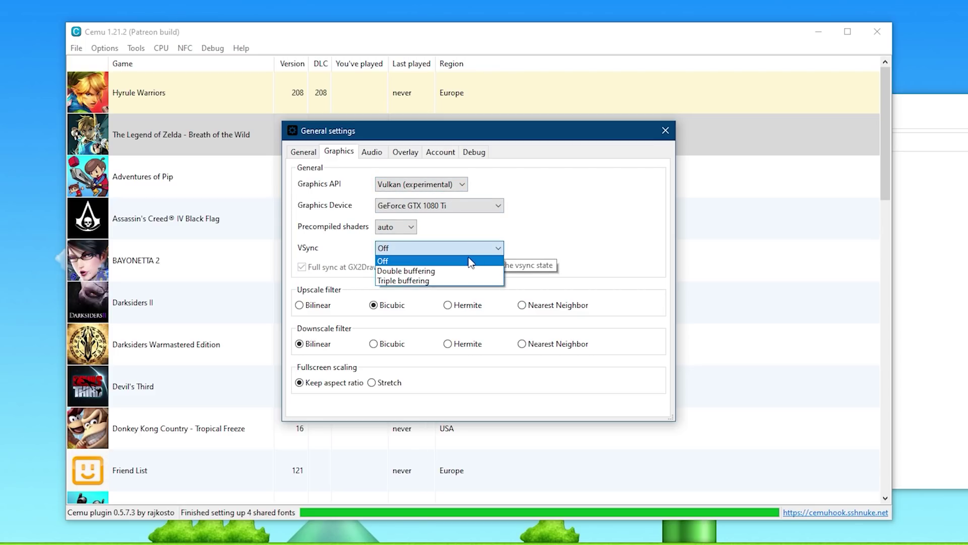
{"action": "left_click", "coordinate": [413, 281]}
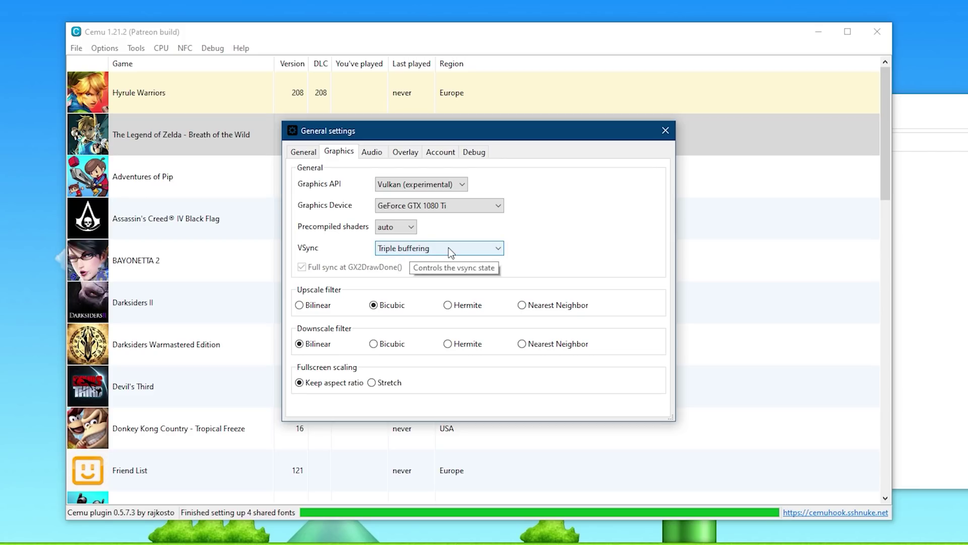
{"action": "left_click", "coordinate": [448, 247]}
{"action": "left_click", "coordinate": [382, 271]}
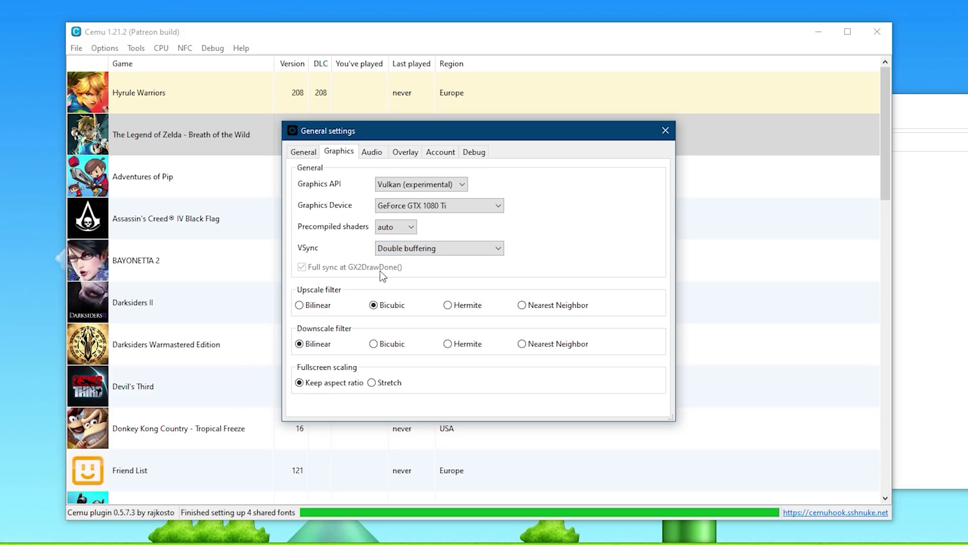
{"action": "left_click", "coordinate": [484, 249]}
{"action": "left_click", "coordinate": [404, 257]}
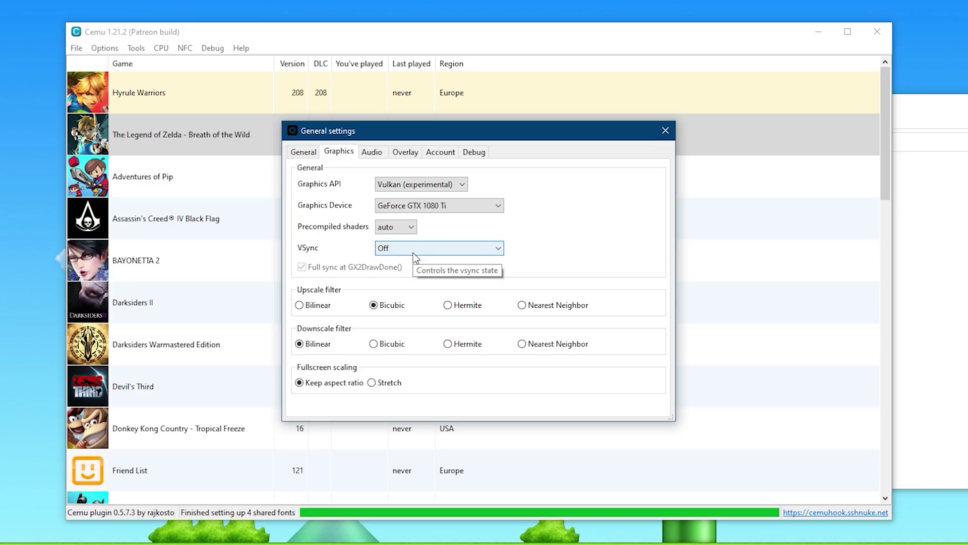
Set the upscale filter to Bilinear, keeping Vulkan as the graphics API.
{"action": "left_click", "coordinate": [299, 305]}
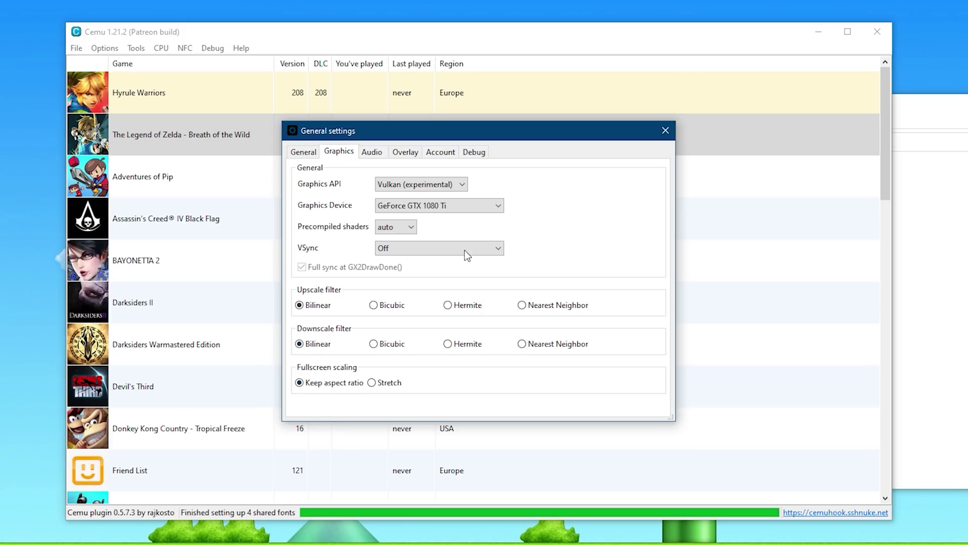
{"action": "left_click", "coordinate": [458, 184]}
{"action": "left_click", "coordinate": [444, 197]}
{"action": "left_click", "coordinate": [444, 185]}
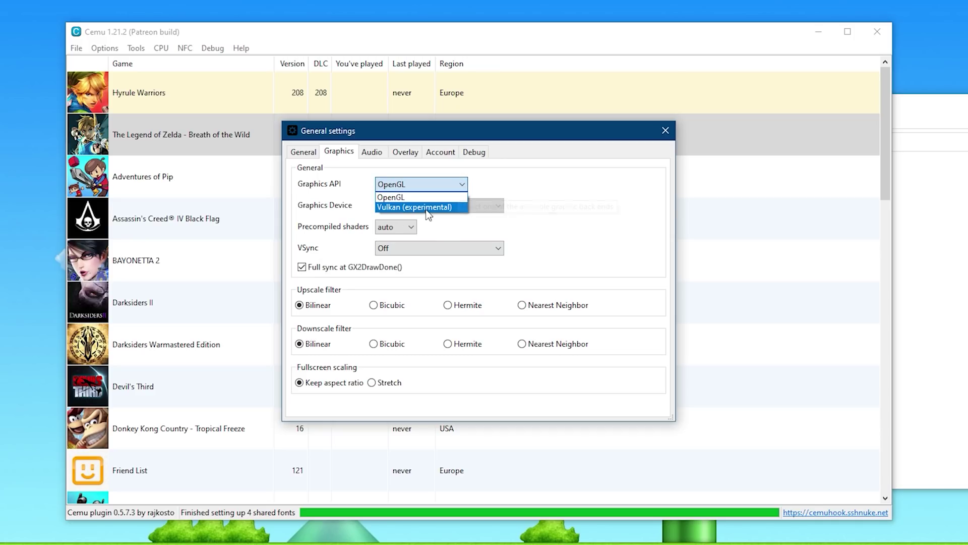
{"action": "left_click", "coordinate": [409, 207]}
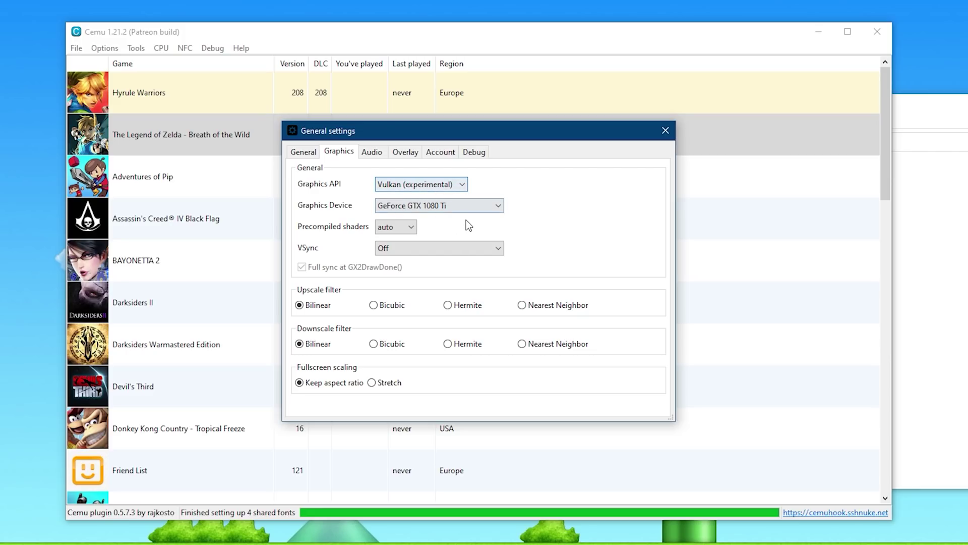
Use XAudio2 at 24ms latency, with Gamepad audio on Primary Sound Driver at 50% volume.
{"action": "left_click", "coordinate": [373, 151]}
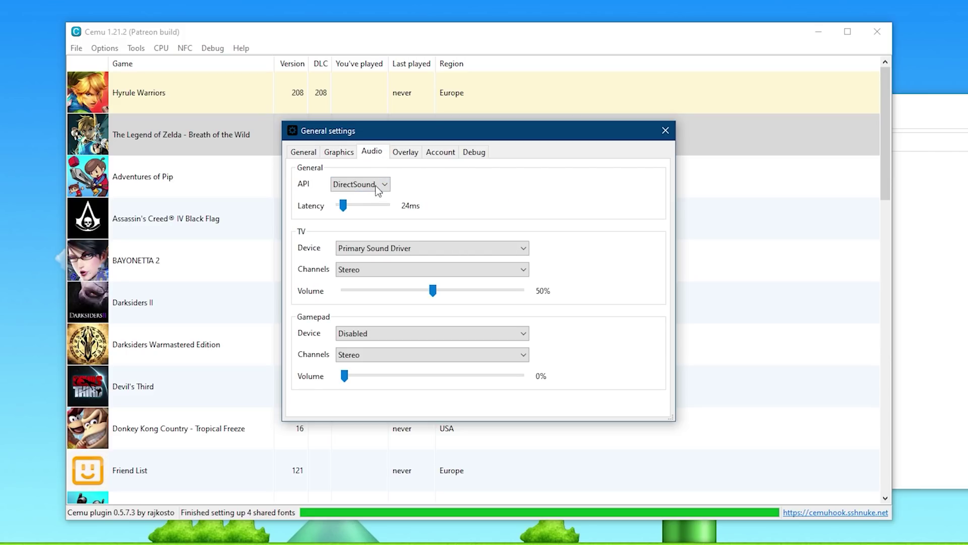
{"action": "left_click", "coordinate": [371, 183]}
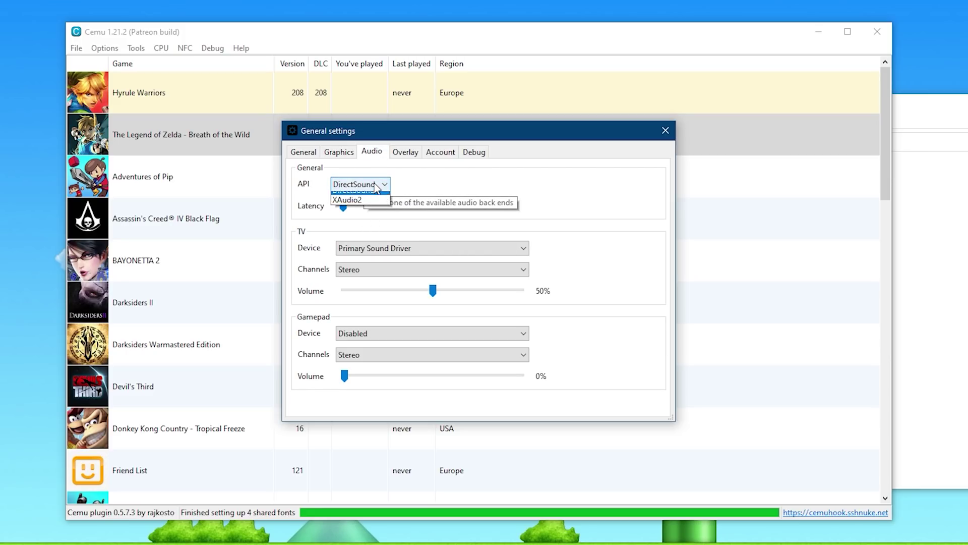
{"action": "left_click", "coordinate": [353, 198]}
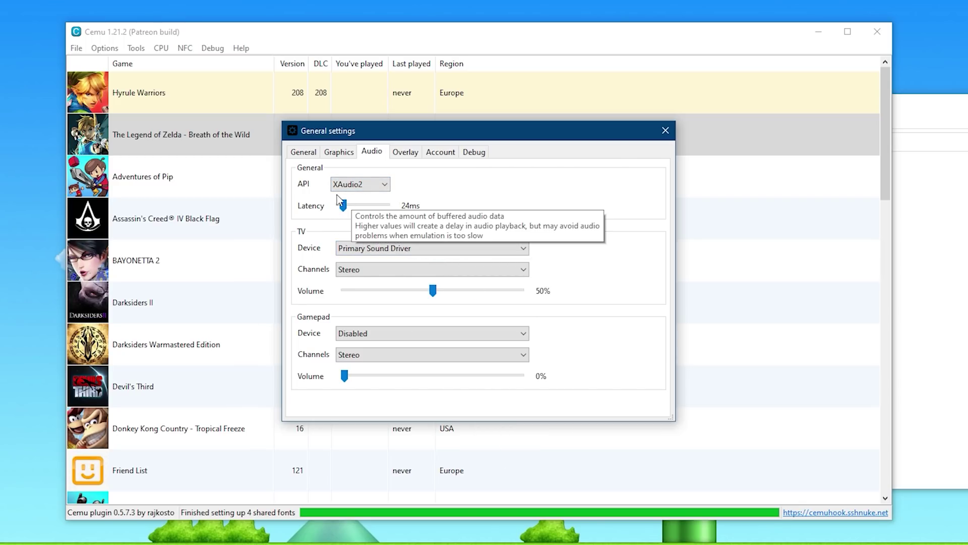
{"action": "mouse_move", "coordinate": [343, 206]}
{"action": "left_mouse_down"}
{"action": "mouse_move", "coordinate": [353, 207]}
{"action": "mouse_move", "coordinate": [342, 208]}
{"action": "left_mouse_up"}
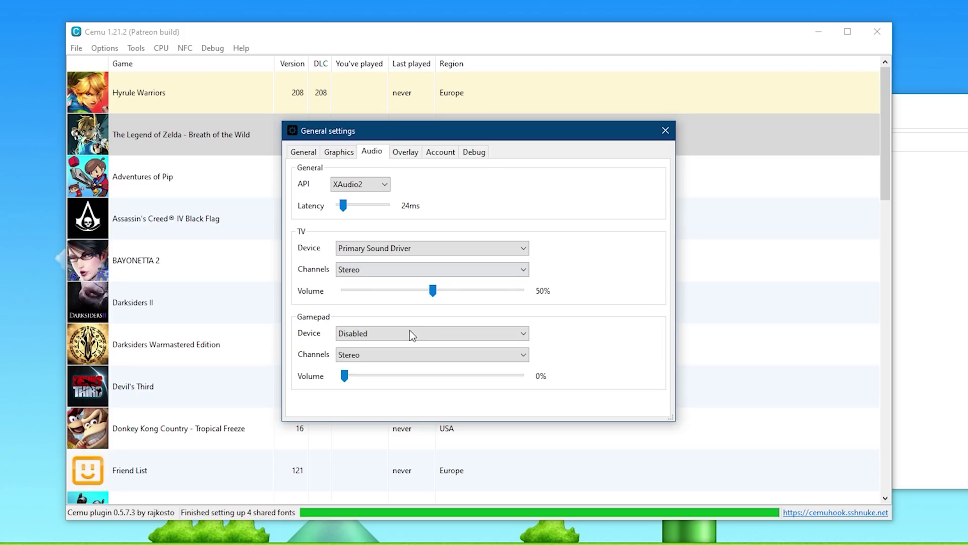
{"action": "left_click", "coordinate": [509, 332]}
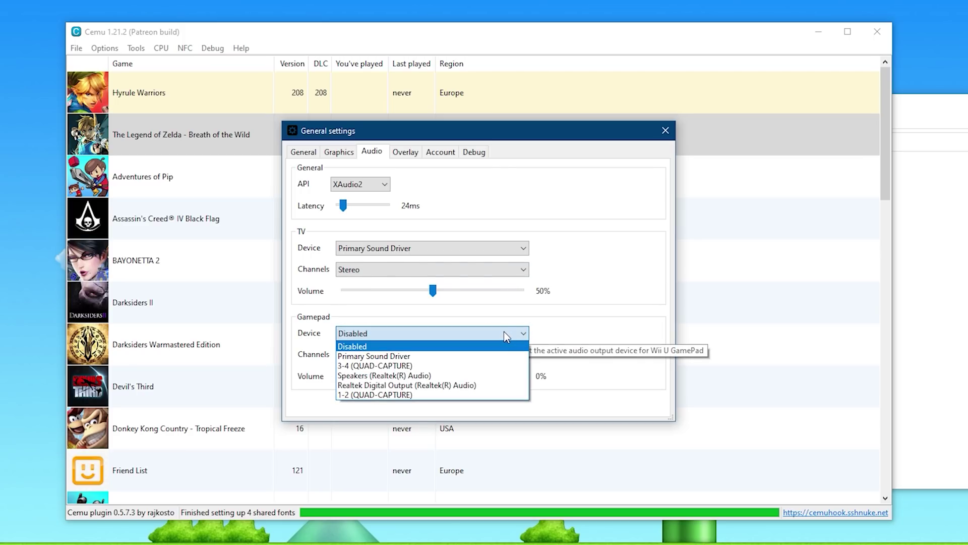
{"action": "left_click", "coordinate": [408, 352]}
{"action": "left_click_drag", "start_coordinate": [344, 376], "coordinate": [434, 374]}
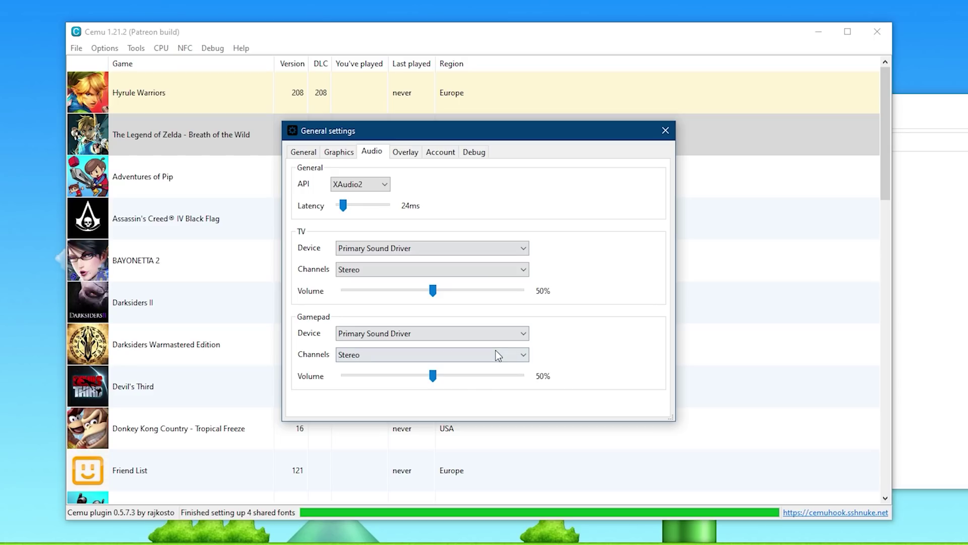
Show the FPS overlay at top right in white text at 100% scale.
{"action": "left_click", "coordinate": [393, 154]}
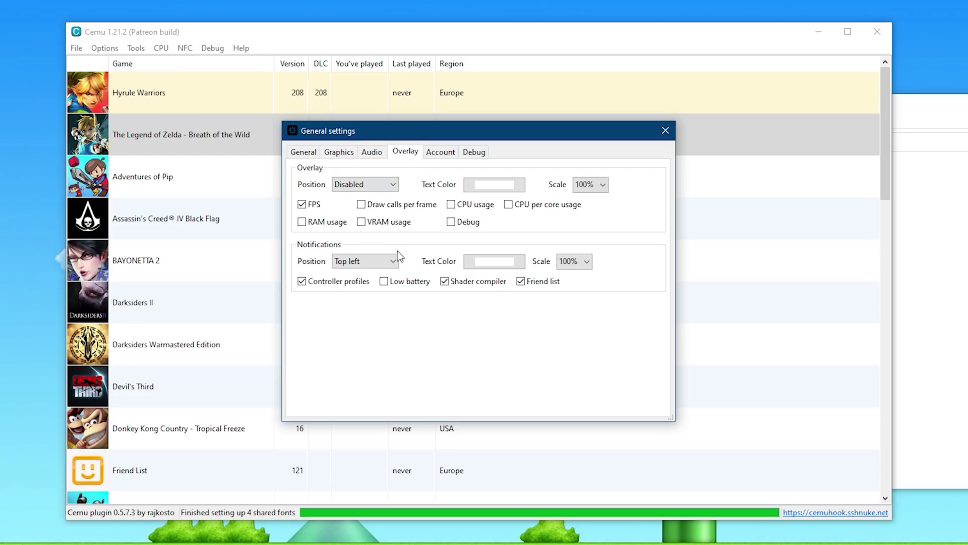
{"action": "left_click", "coordinate": [389, 186]}
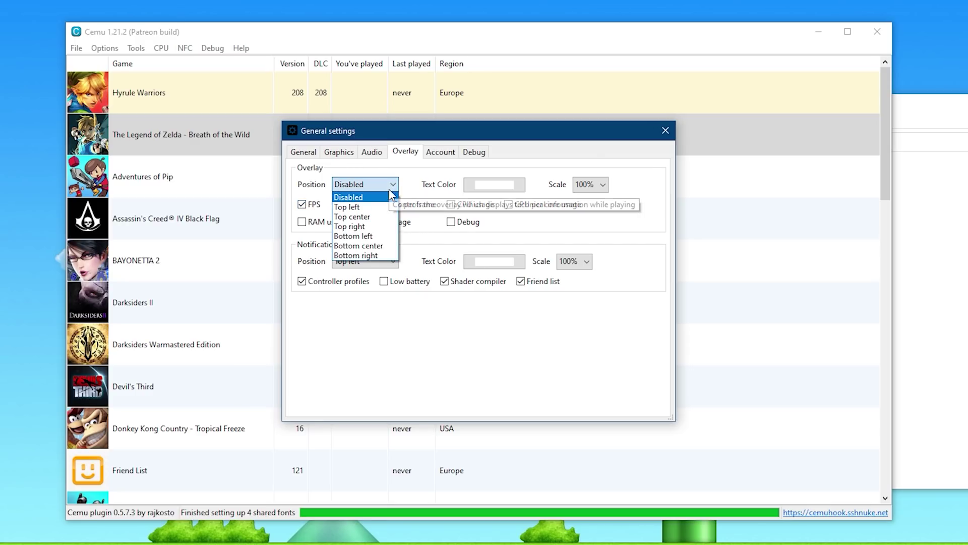
{"action": "left_click", "coordinate": [387, 227]}
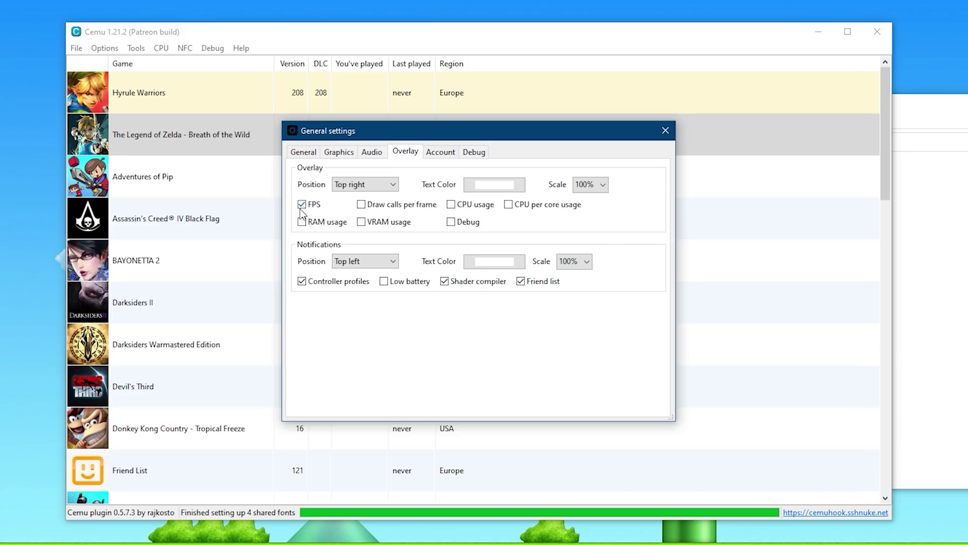
{"action": "left_click", "coordinate": [504, 186]}
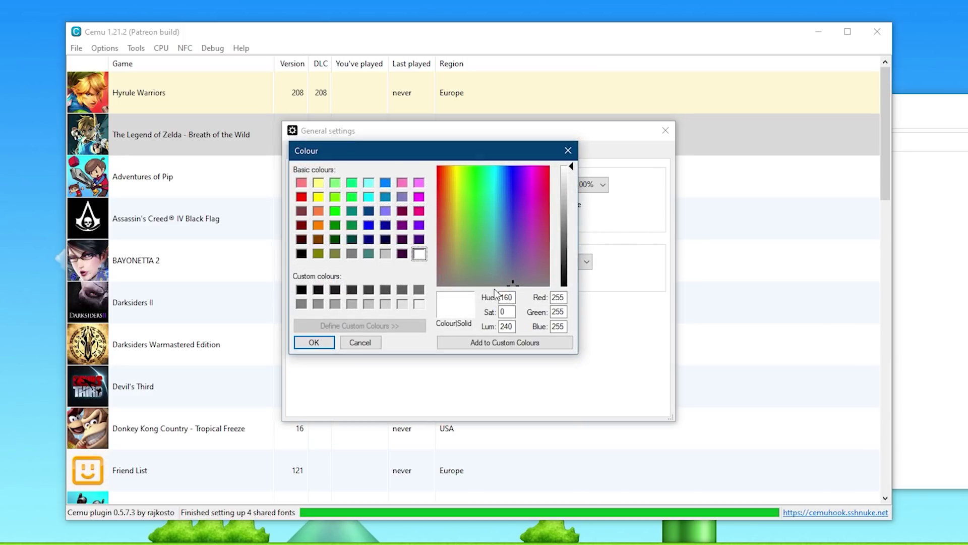
{"action": "left_click", "coordinate": [369, 225]}
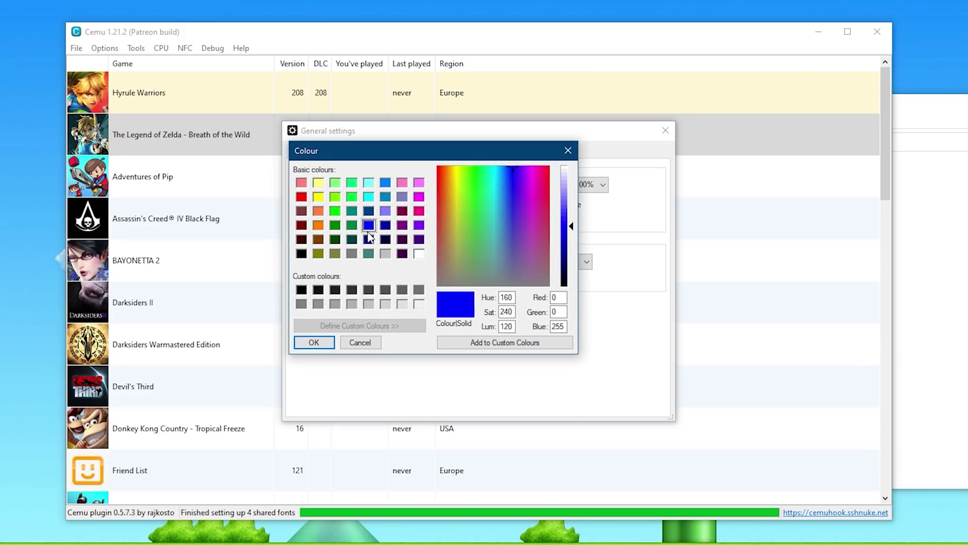
{"action": "left_click", "coordinate": [418, 254]}
{"action": "left_click", "coordinate": [313, 342]}
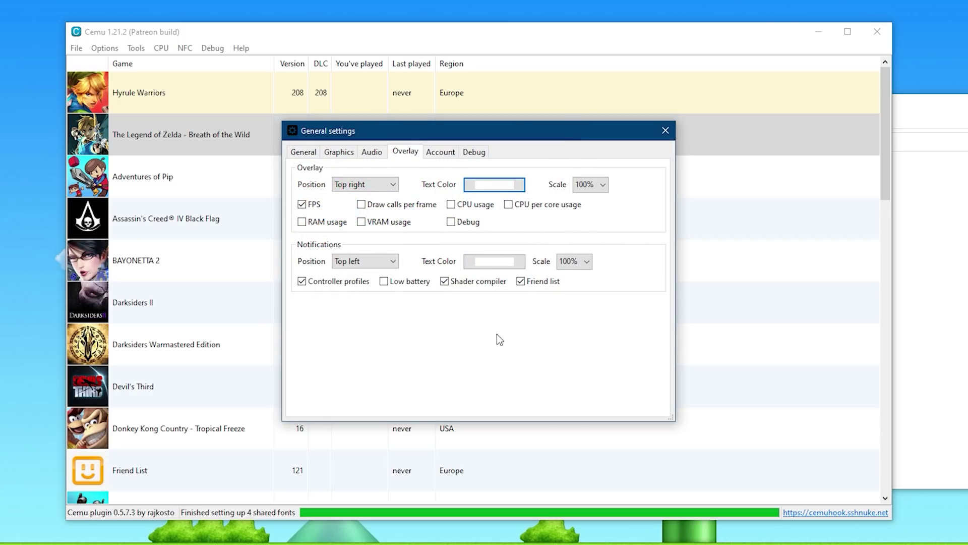
{"action": "left_click", "coordinate": [593, 185]}
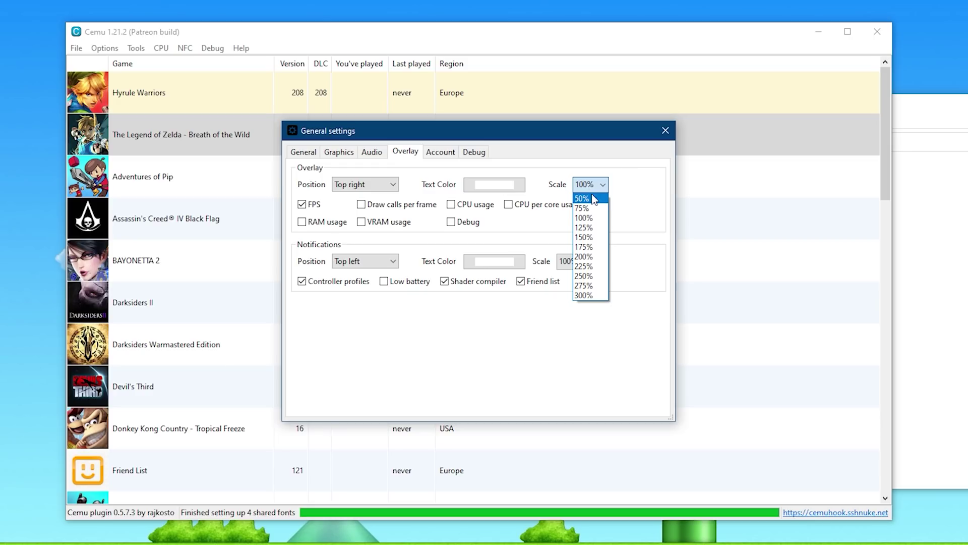
{"action": "left_click", "coordinate": [626, 202]}
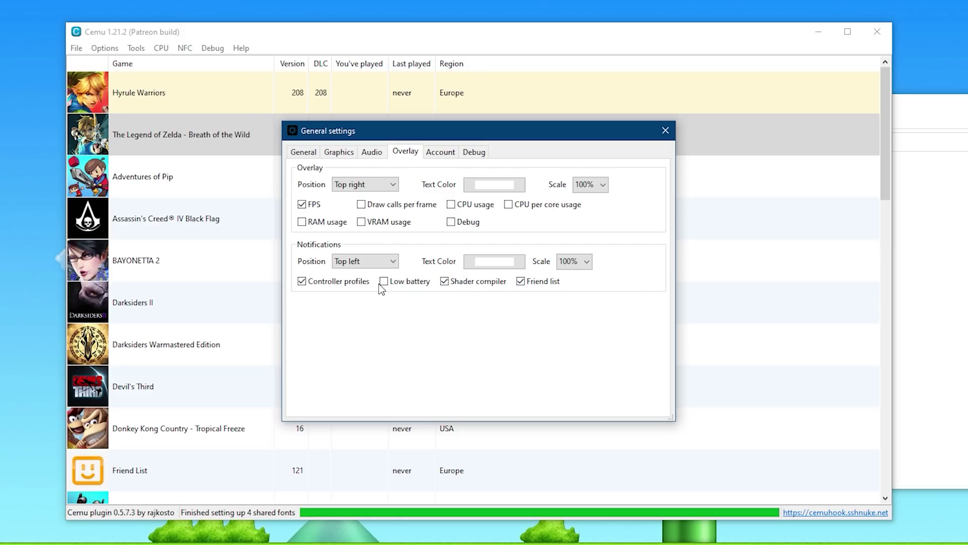
{"action": "left_click", "coordinate": [443, 152]}
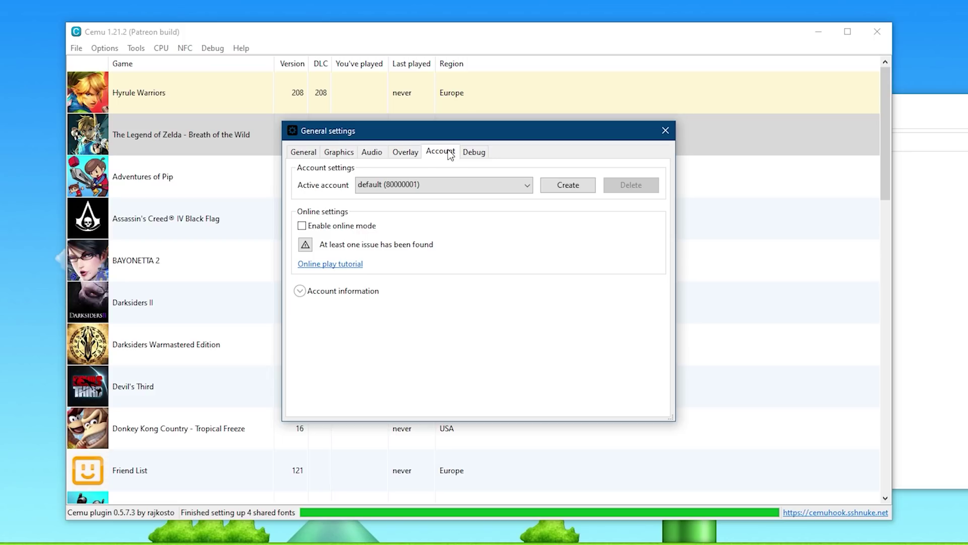
Create a test Mii account, then delete it, leaving the default account active.
{"action": "left_click", "coordinate": [519, 184]}
{"action": "left_click", "coordinate": [386, 202]}
{"action": "left_click", "coordinate": [577, 187]}
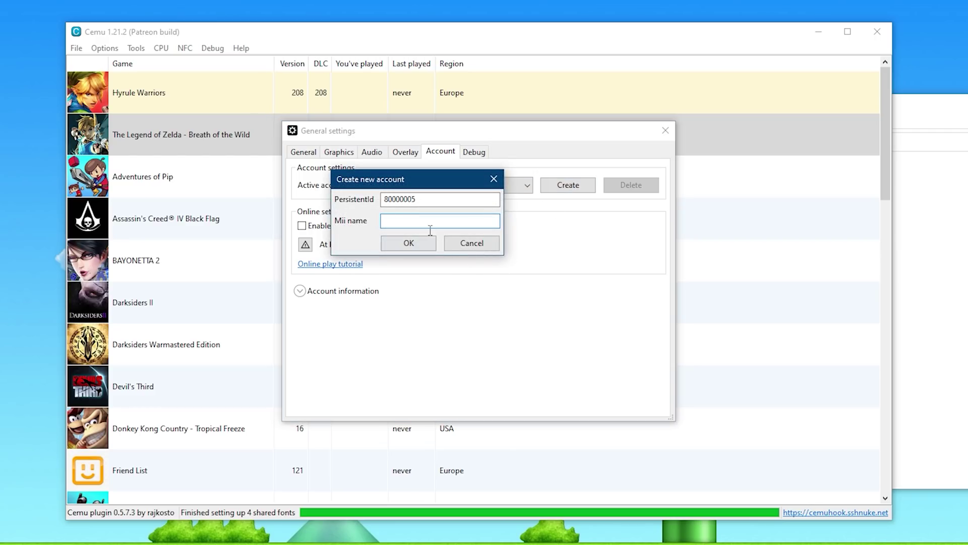
{"action": "type", "text": "BSoD 2"}
{"action": "left_click", "coordinate": [416, 243]}
{"action": "left_click", "coordinate": [524, 186]}
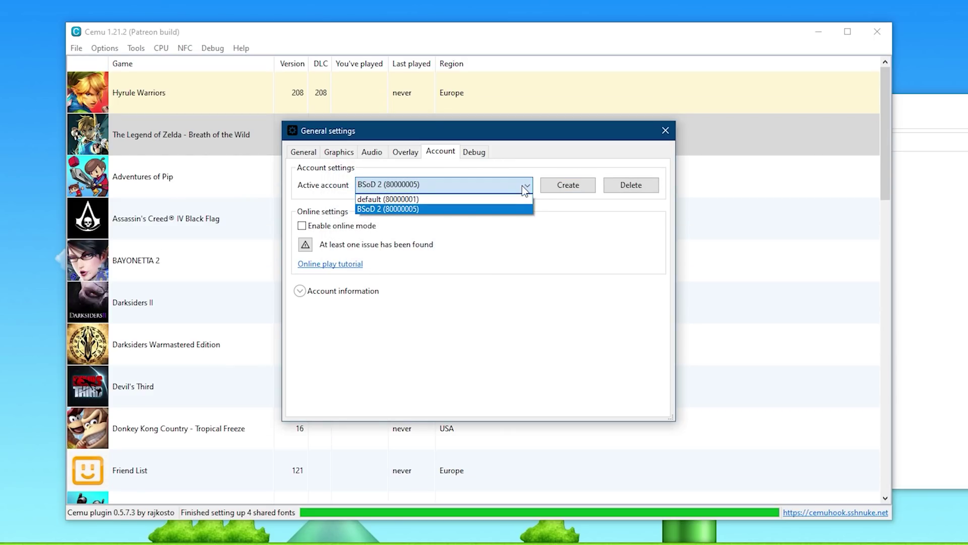
{"action": "left_click", "coordinate": [416, 200]}
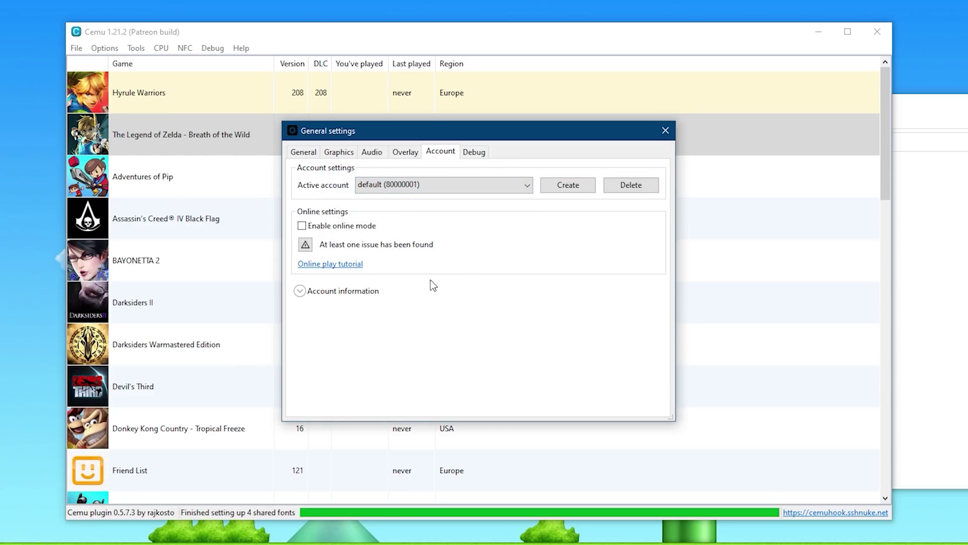
{"action": "left_click", "coordinate": [512, 193]}
{"action": "left_click", "coordinate": [389, 208]}
{"action": "left_click", "coordinate": [625, 189]}
{"action": "left_click", "coordinate": [529, 278]}
{"action": "left_click", "coordinate": [517, 187]}
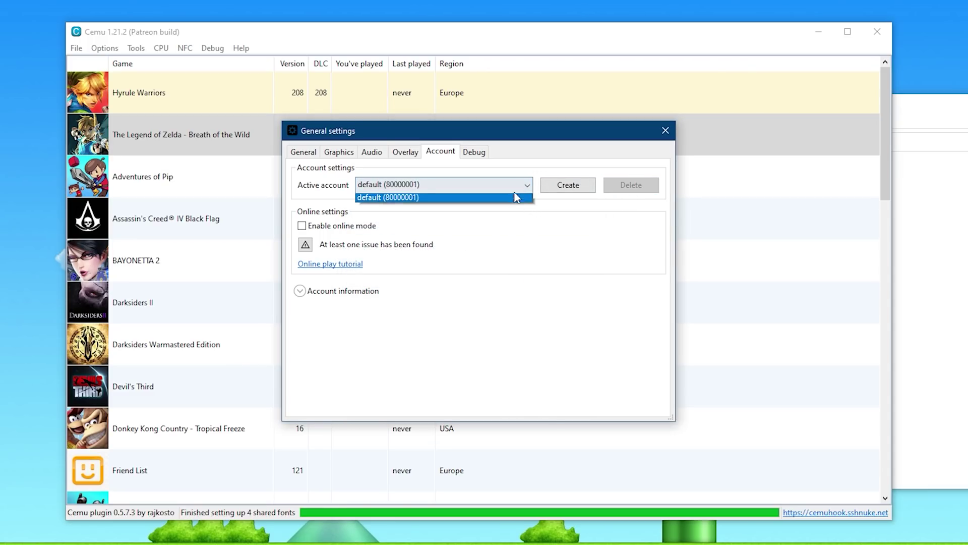
{"action": "left_click", "coordinate": [469, 197]}
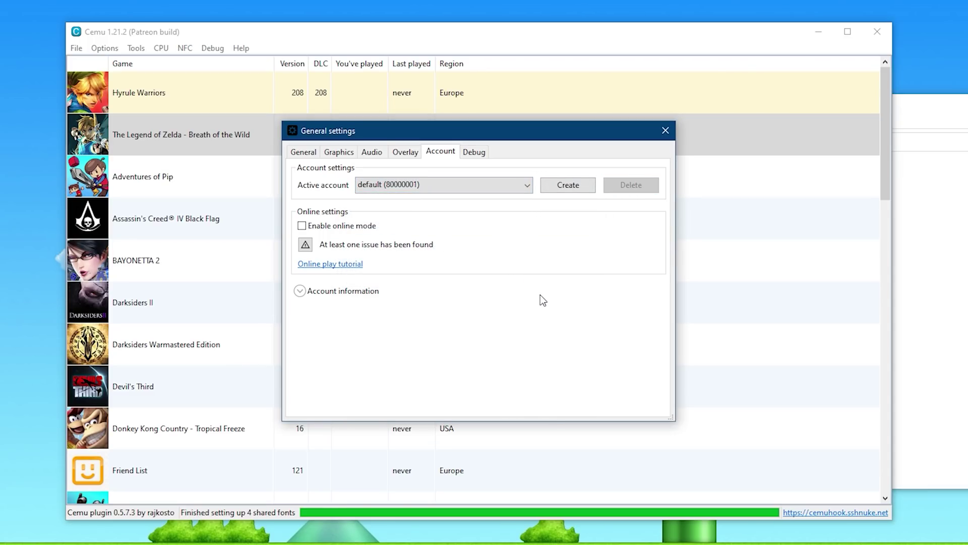
Review the Debug, Account, Overlay, Audio, Graphics and General tabs, then close General settings.
{"action": "left_click", "coordinate": [480, 151]}
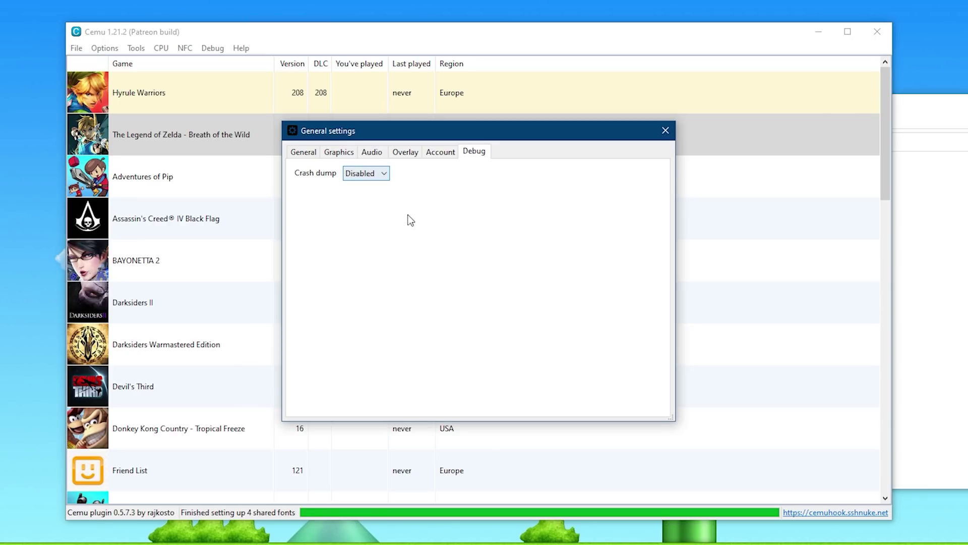
{"action": "left_click", "coordinate": [446, 156]}
{"action": "left_click", "coordinate": [406, 154]}
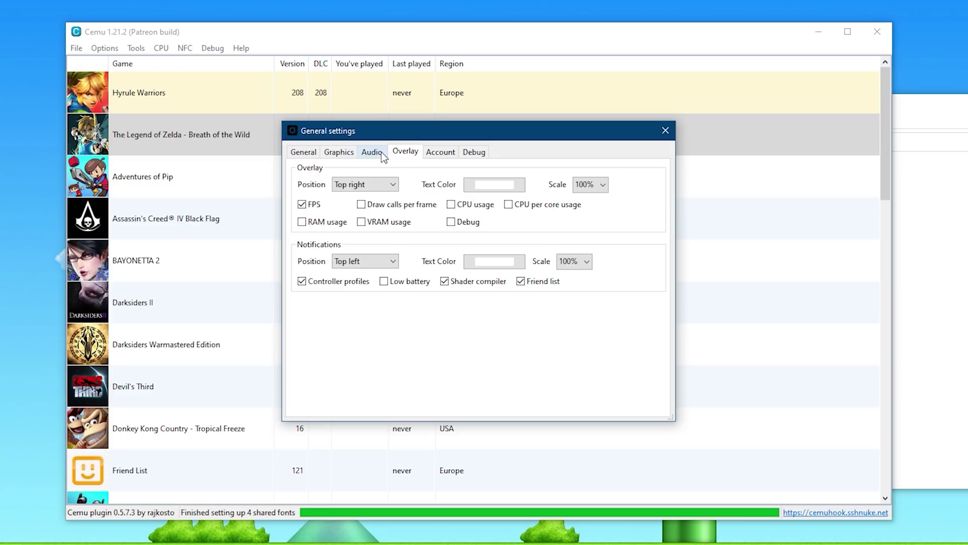
{"action": "left_click", "coordinate": [376, 153]}
{"action": "left_click", "coordinate": [339, 152]}
{"action": "left_click", "coordinate": [303, 151]}
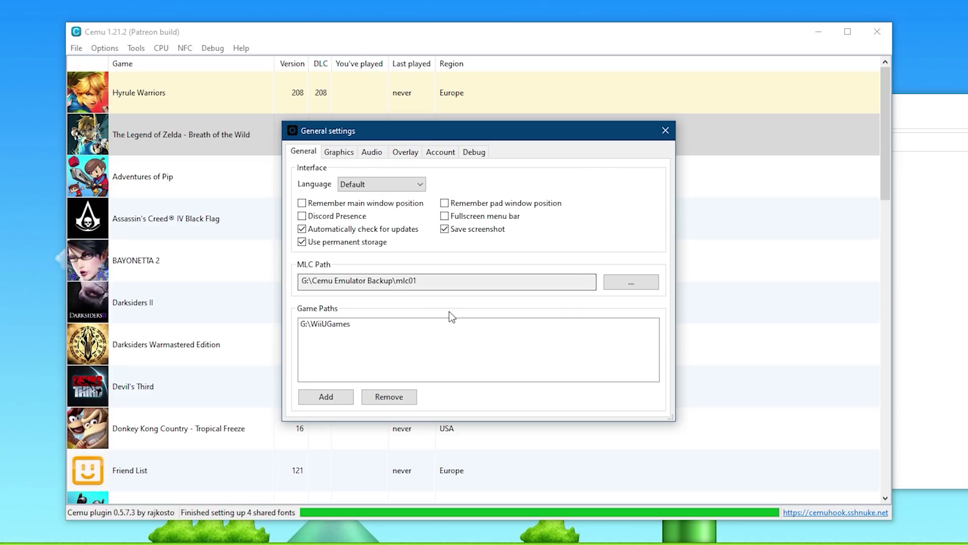
{"action": "left_click", "coordinate": [665, 130]}
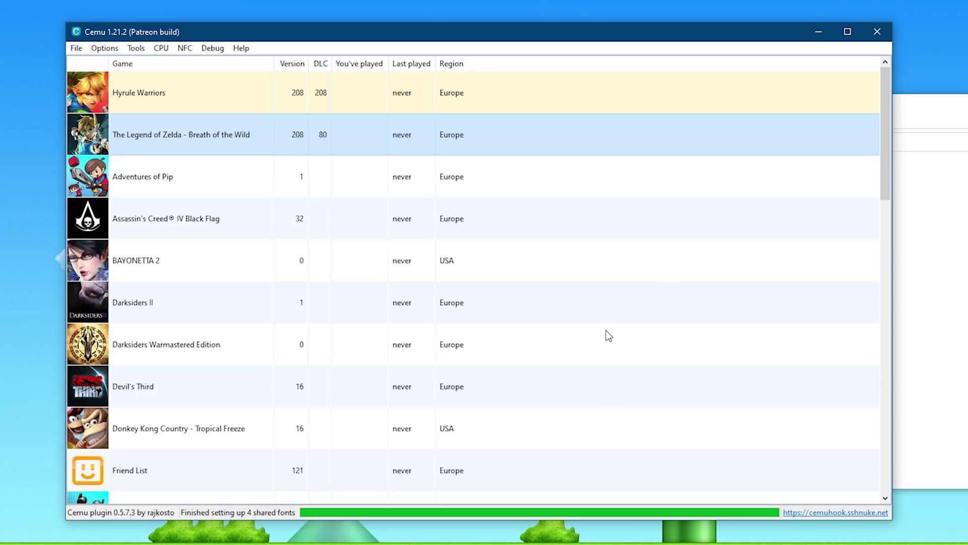
Enable Async compile (Vulkan) and set MM timer accuracy to 1ms in the Debug menu.
{"action": "left_click", "coordinate": [213, 48]}
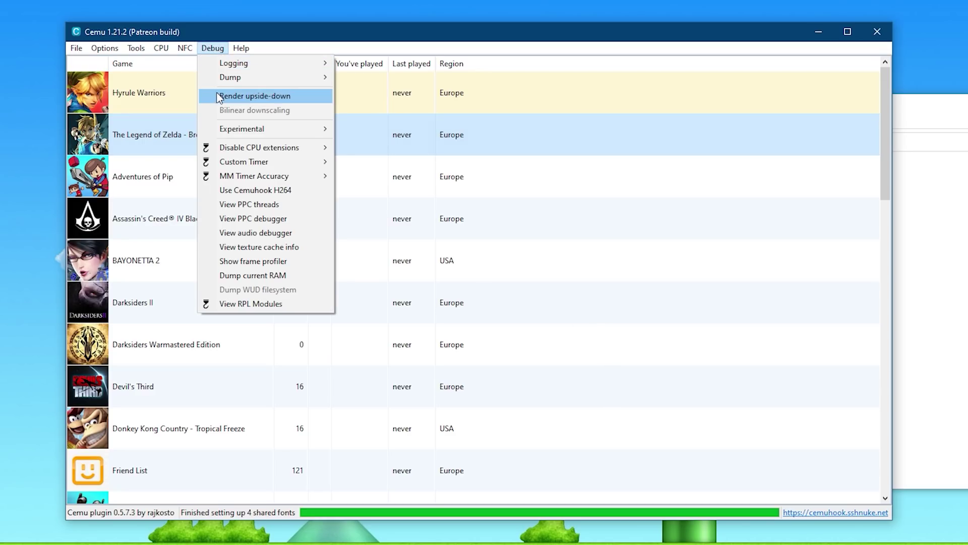
{"action": "mouse_move", "coordinate": [309, 130]}
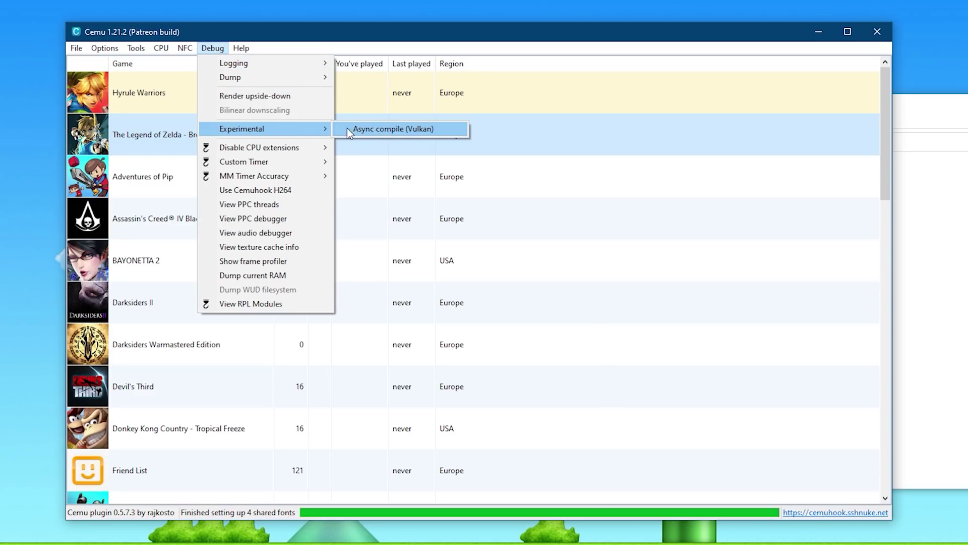
{"action": "left_click", "coordinate": [387, 131]}
{"action": "left_click", "coordinate": [218, 48]}
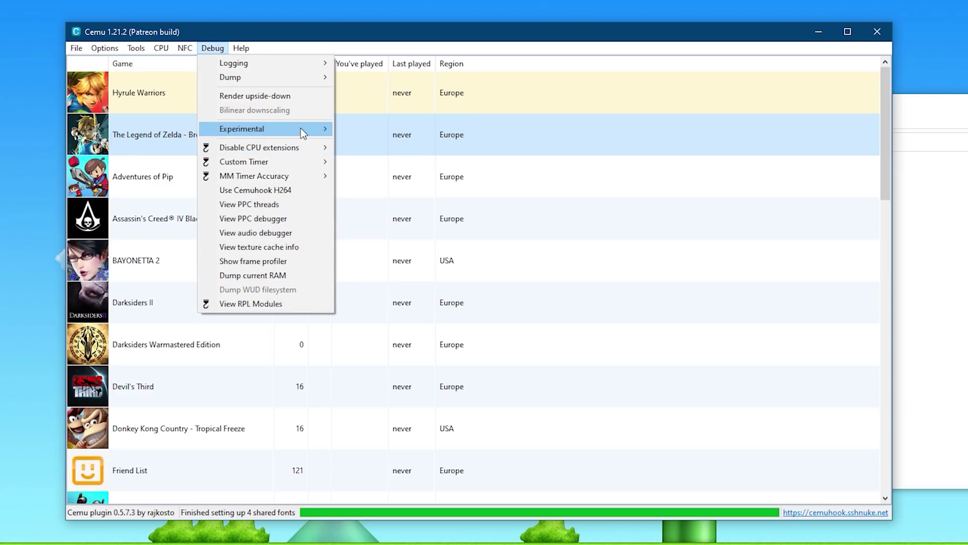
{"action": "mouse_move", "coordinate": [301, 131]}
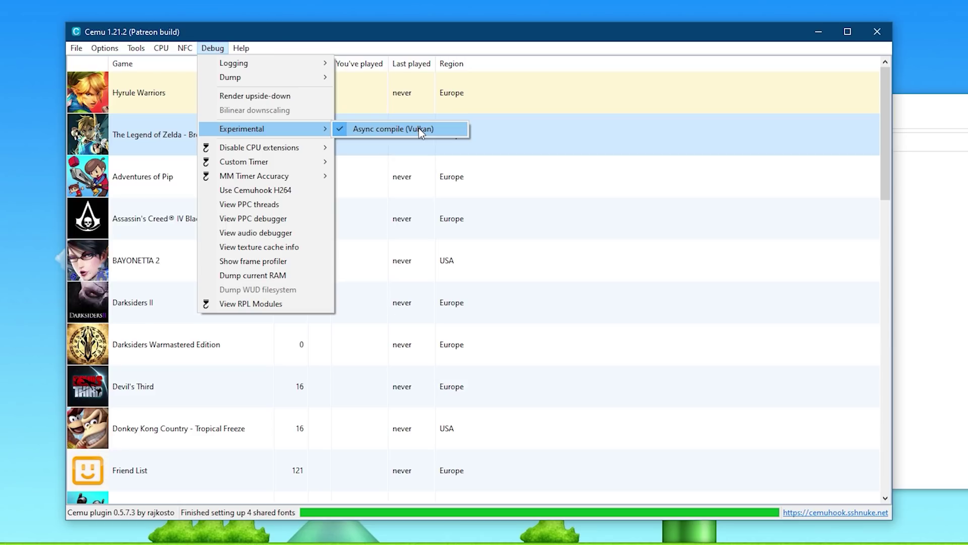
{"action": "mouse_move", "coordinate": [286, 161]}
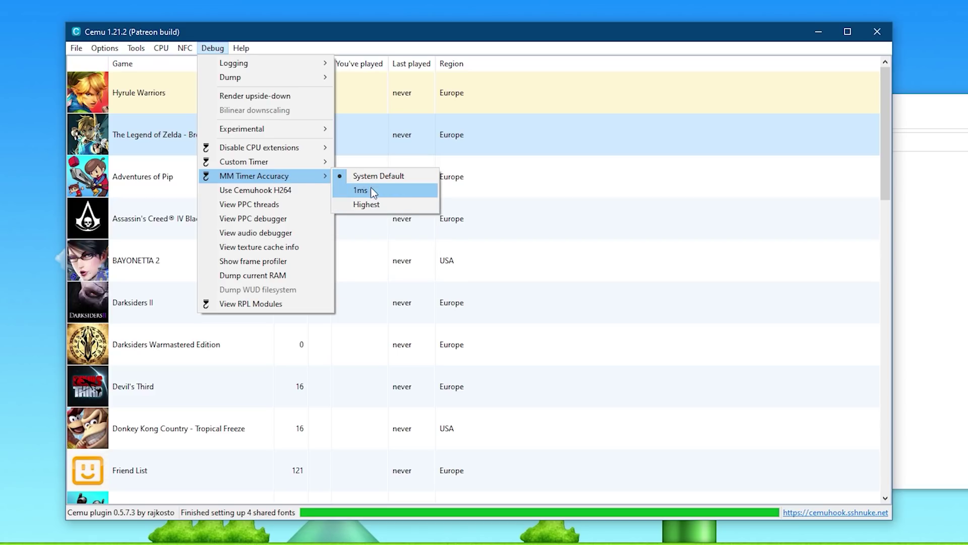
{"action": "left_click", "coordinate": [371, 189]}
Turn on Use Cemuhook H264 in the Debug menu and verify it.
{"action": "left_click", "coordinate": [217, 52]}
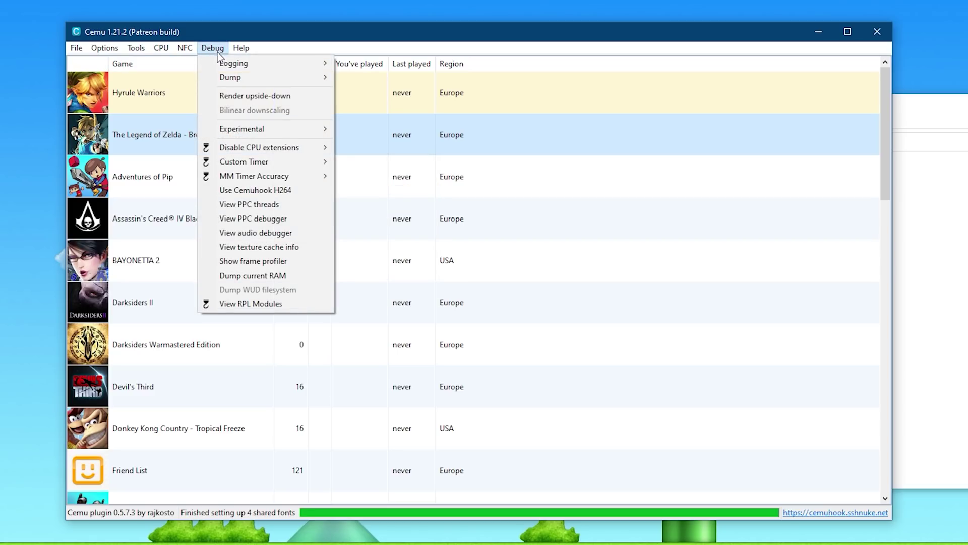
{"action": "mouse_move", "coordinate": [285, 163]}
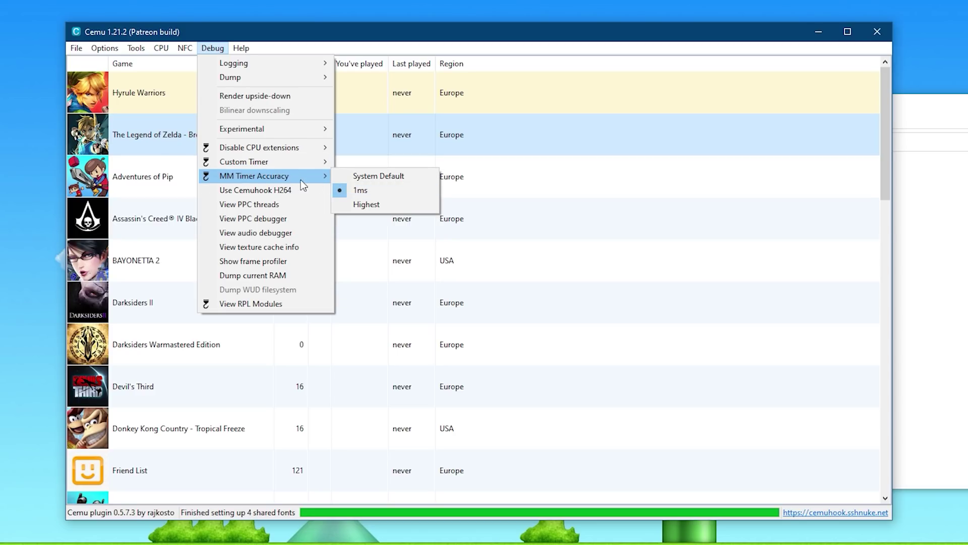
{"action": "left_click", "coordinate": [250, 192]}
{"action": "left_click", "coordinate": [209, 49]}
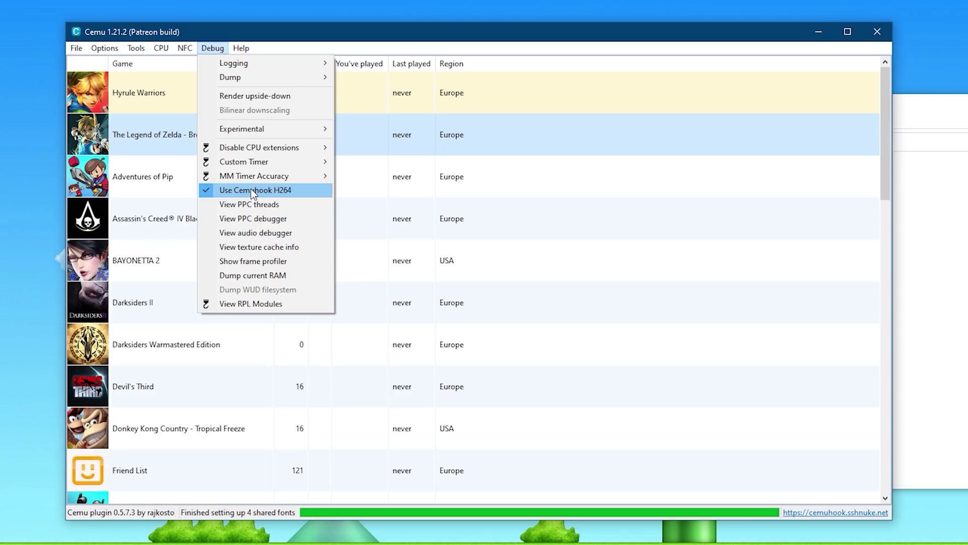
{"action": "left_click", "coordinate": [297, 26]}
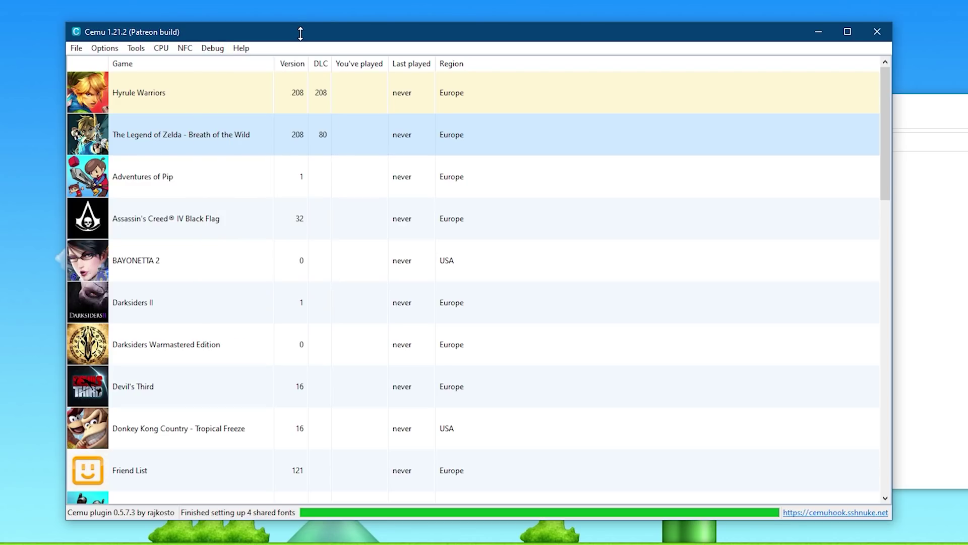
Keep CPU affinity on all logical cores and bring up Breath of the Wild's game options.
{"action": "left_click", "coordinate": [161, 48]}
{"action": "mouse_move", "coordinate": [190, 69]}
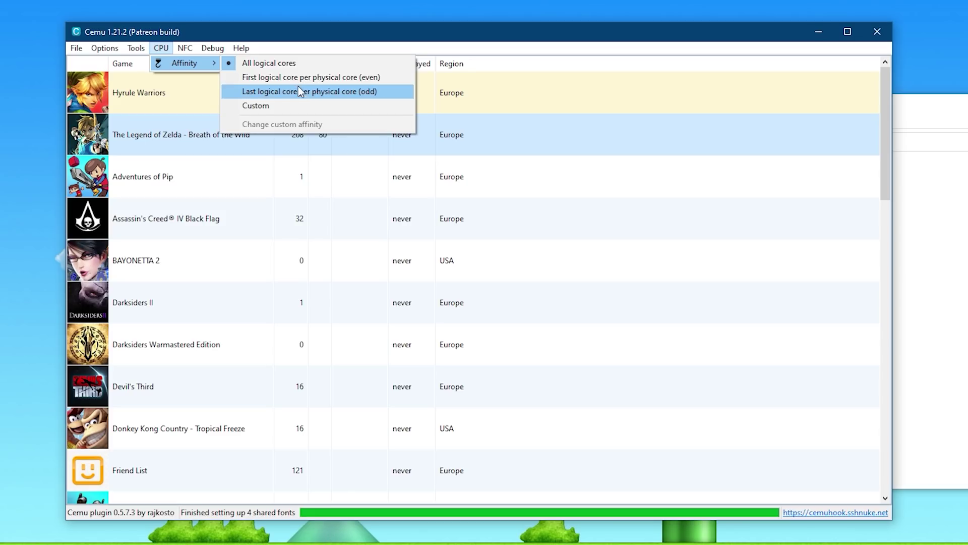
{"action": "left_click", "coordinate": [253, 62]}
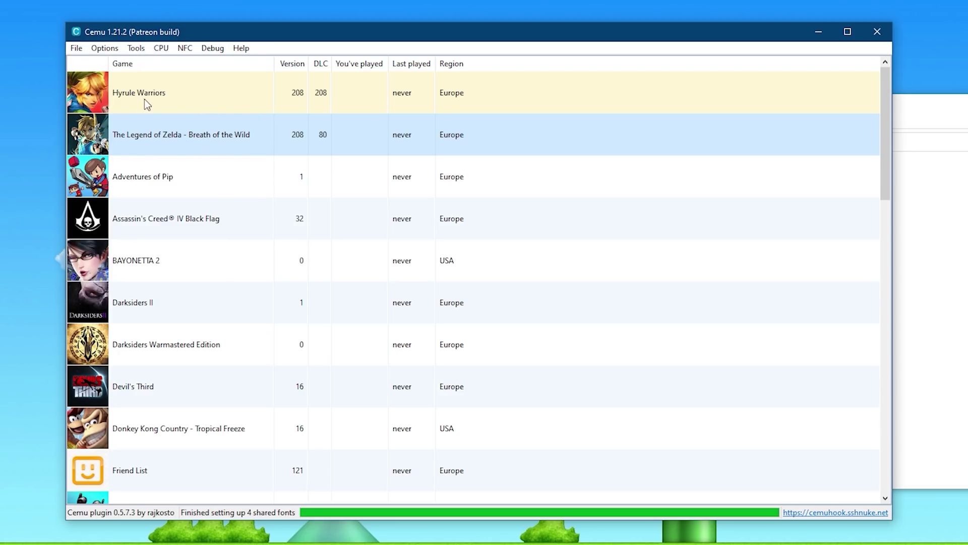
{"action": "right_click", "coordinate": [201, 139]}
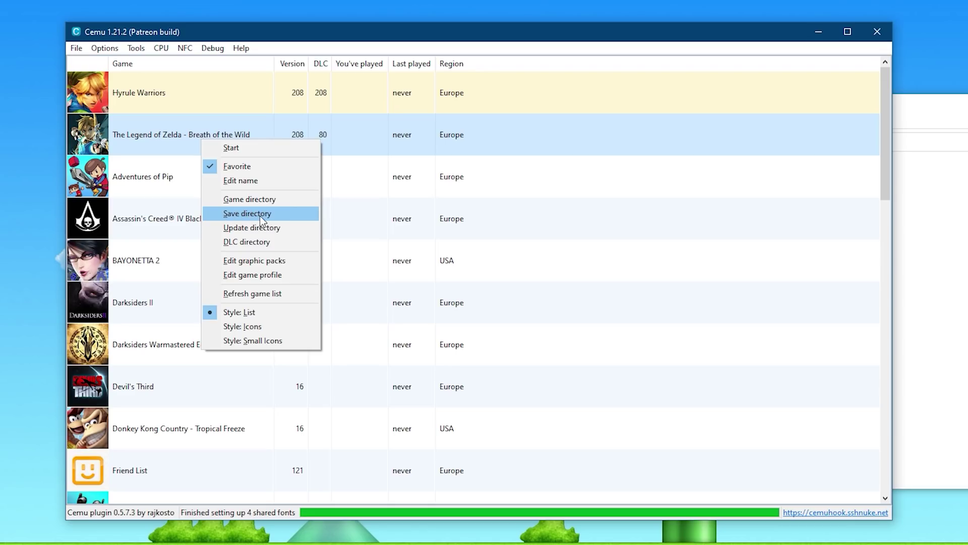
Open Breath of the Wild's graphic packs and check for community pack updates, finding none.
{"action": "left_click", "coordinate": [264, 262]}
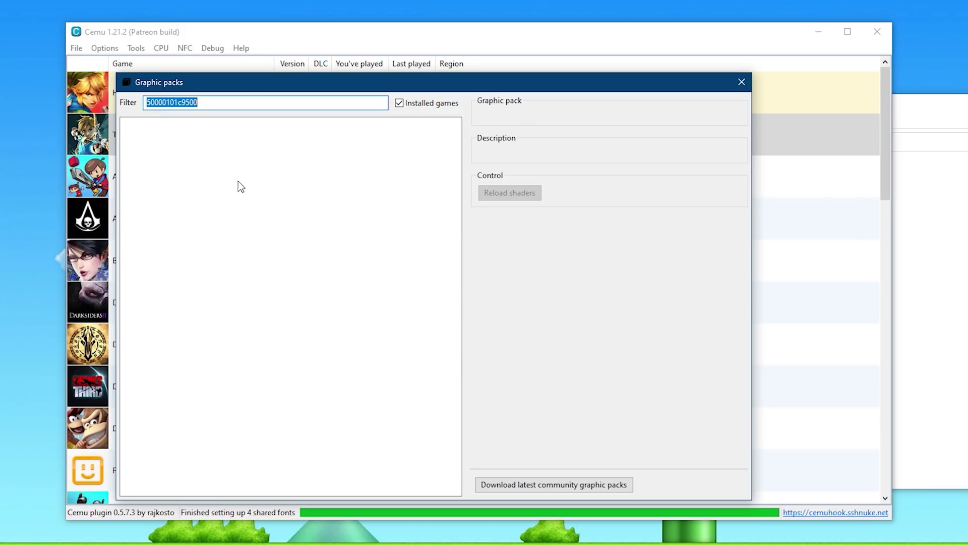
{"action": "left_click", "coordinate": [557, 487]}
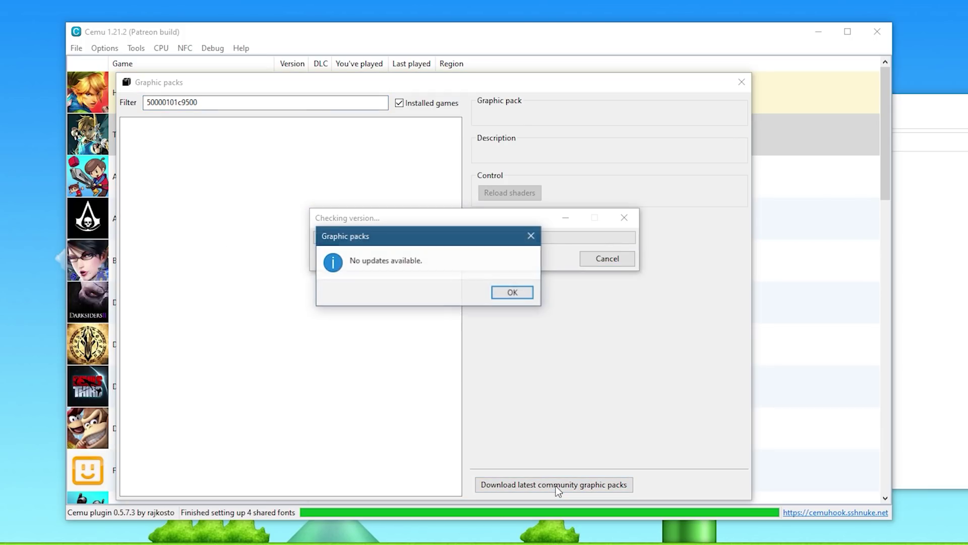
{"action": "left_click", "coordinate": [513, 294]}
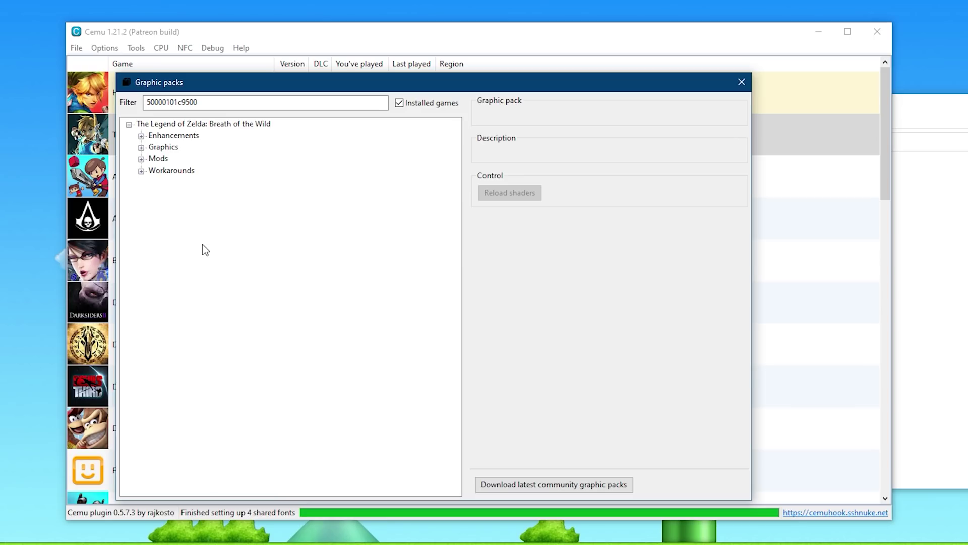
Expand the Enhancements, Graphics, Mods and Workarounds categories.
{"action": "left_click", "coordinate": [141, 136]}
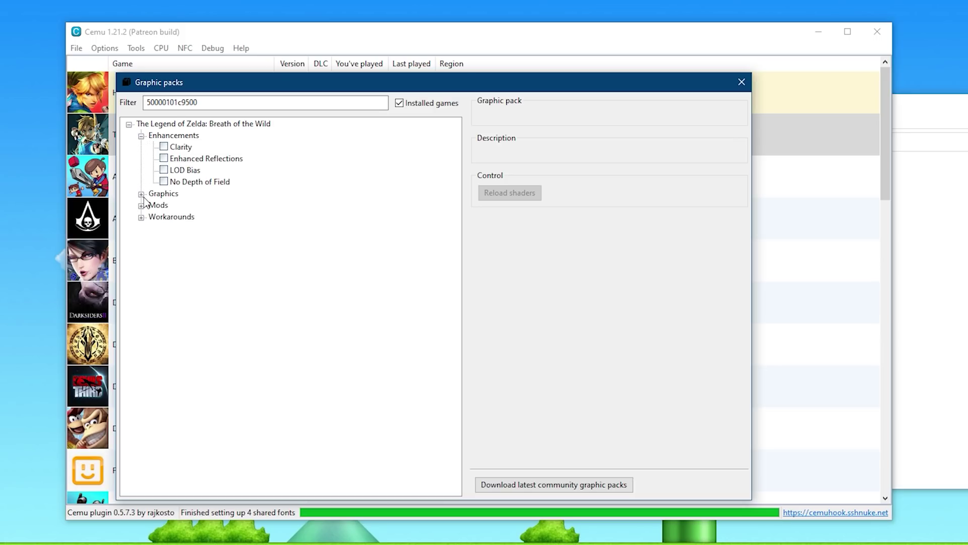
{"action": "left_click", "coordinate": [142, 194]}
{"action": "left_click", "coordinate": [141, 240]}
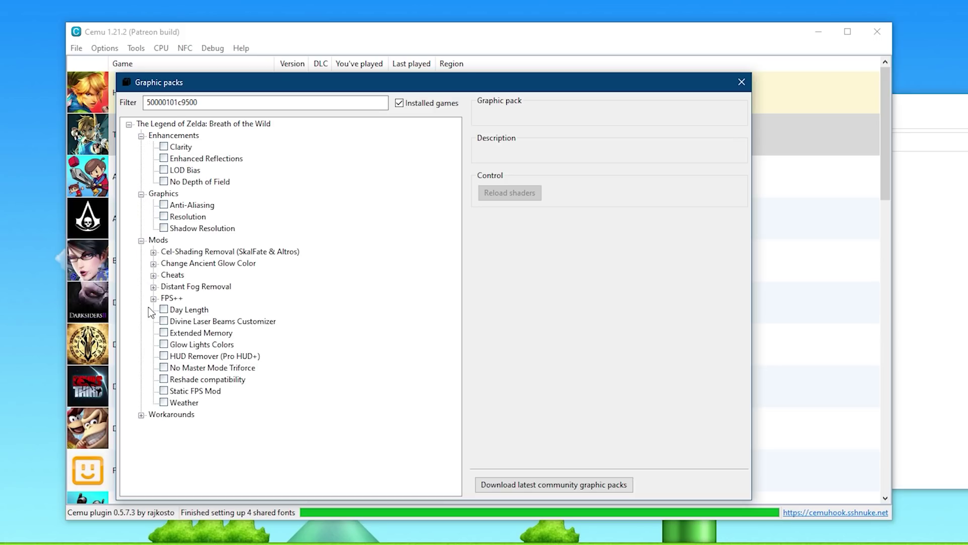
{"action": "left_click", "coordinate": [141, 415]}
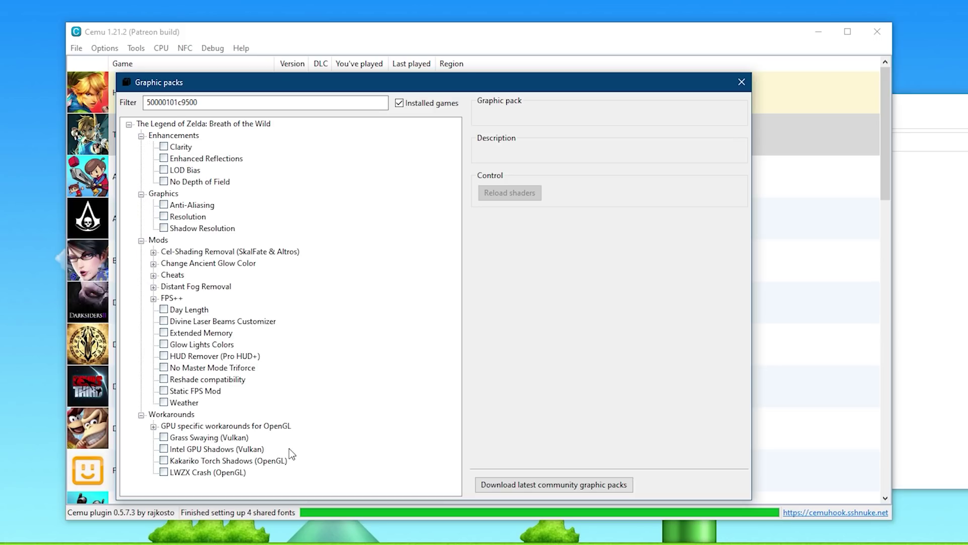
Enable No Depth of Field and Clarity, keeping Clarity on Serfrost's Preset (Default).
{"action": "left_click", "coordinate": [179, 183]}
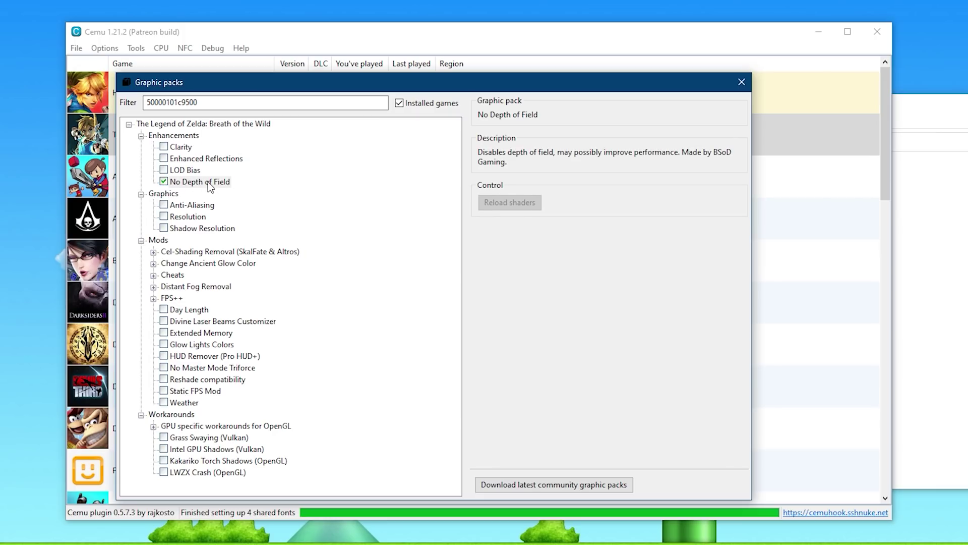
{"action": "left_click", "coordinate": [182, 149]}
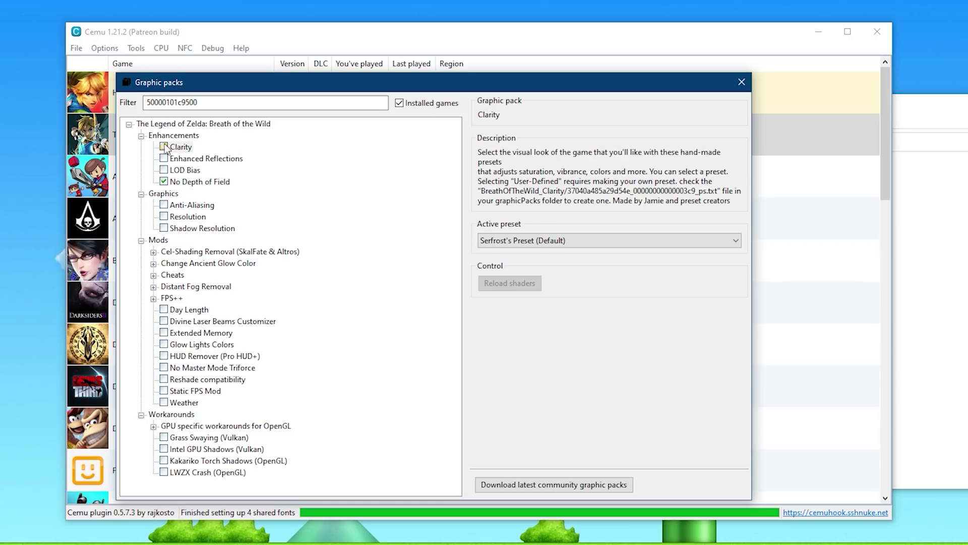
{"action": "left_click", "coordinate": [164, 148]}
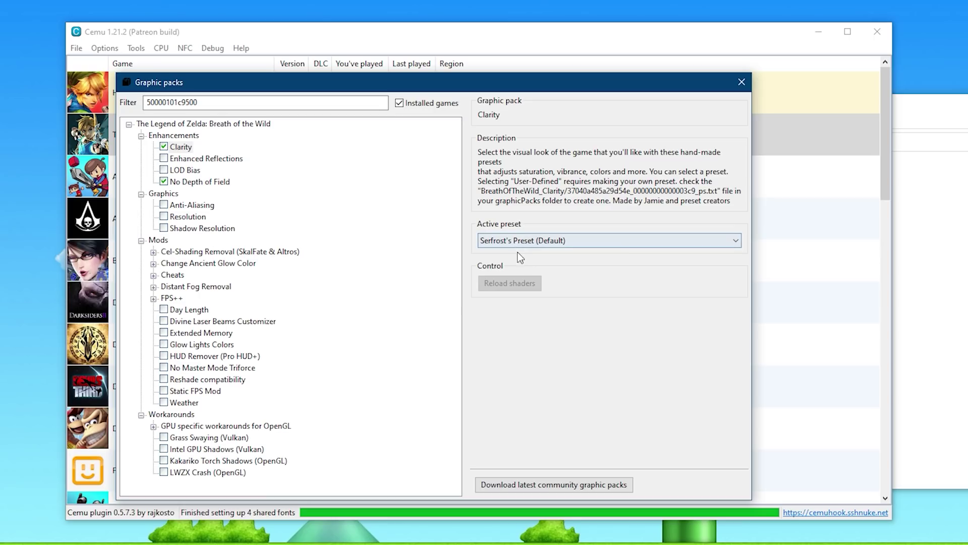
{"action": "left_click", "coordinate": [603, 241]}
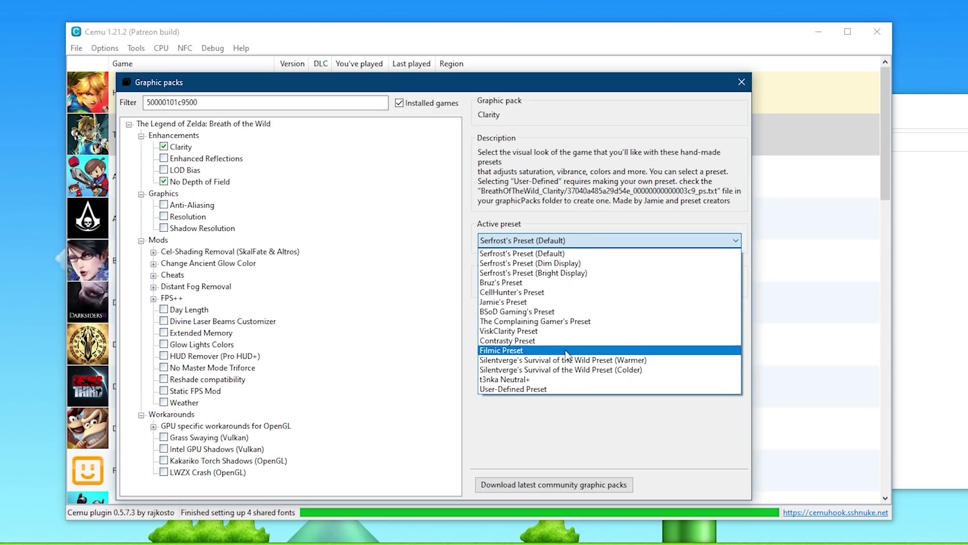
{"action": "left_click", "coordinate": [557, 254]}
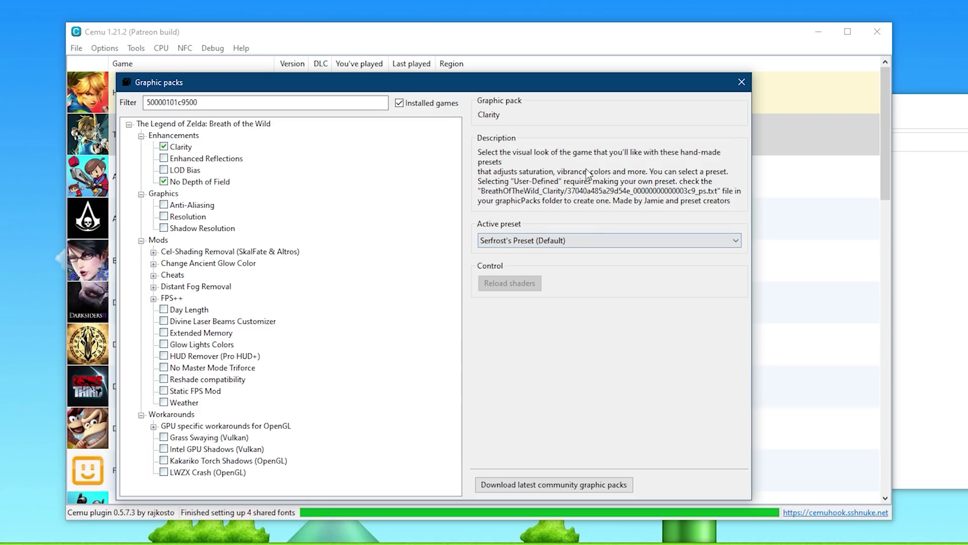
{"action": "left_click", "coordinate": [141, 135]}
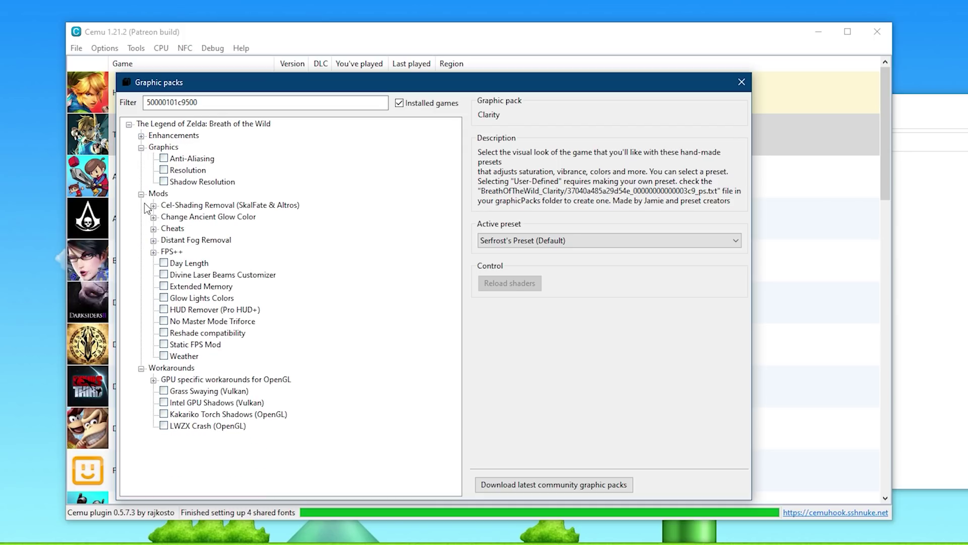
Enable Resolution and Shadow Resolution, setting Resolution to 1920x1080 (16:9).
{"action": "left_click", "coordinate": [164, 170]}
{"action": "left_click", "coordinate": [164, 182]}
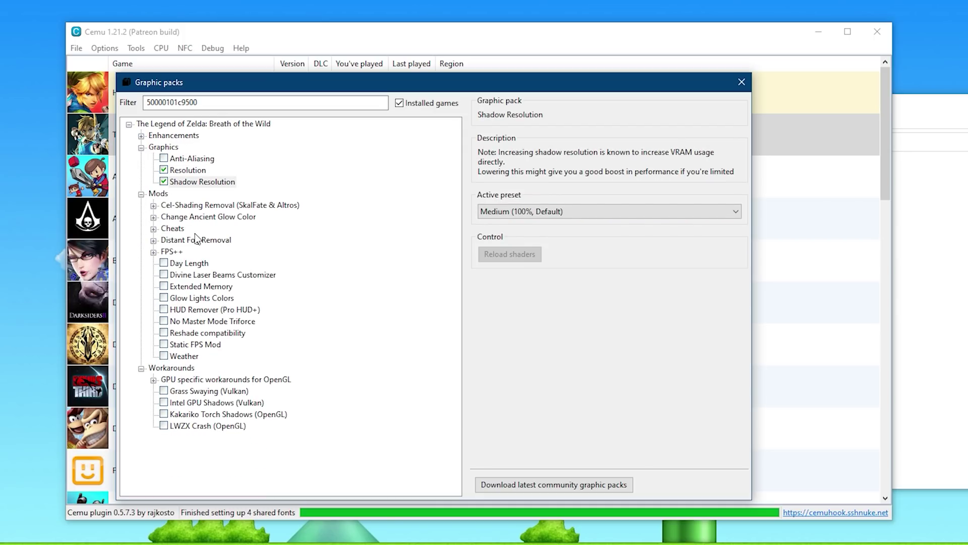
{"action": "left_click", "coordinate": [195, 171]}
{"action": "left_click", "coordinate": [610, 202]}
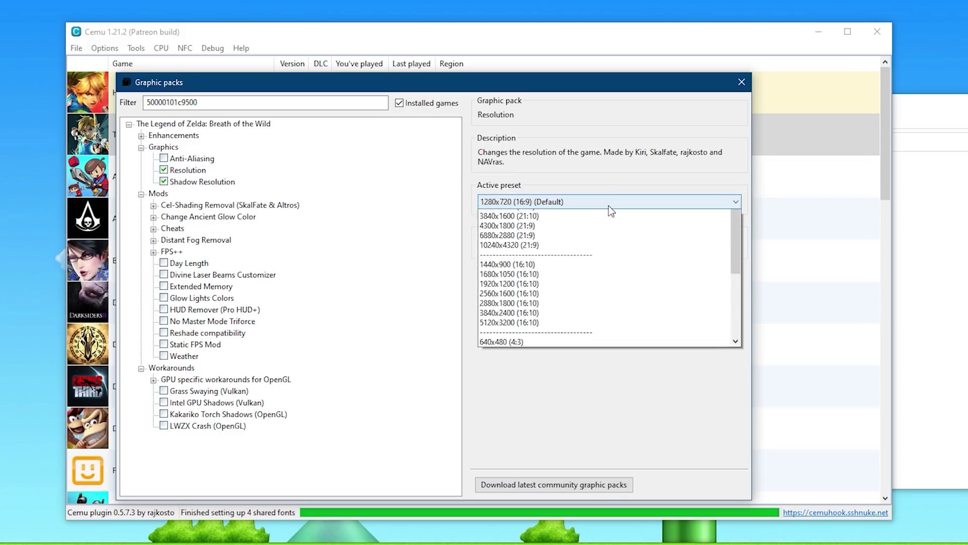
{"action": "left_click", "coordinate": [535, 285]}
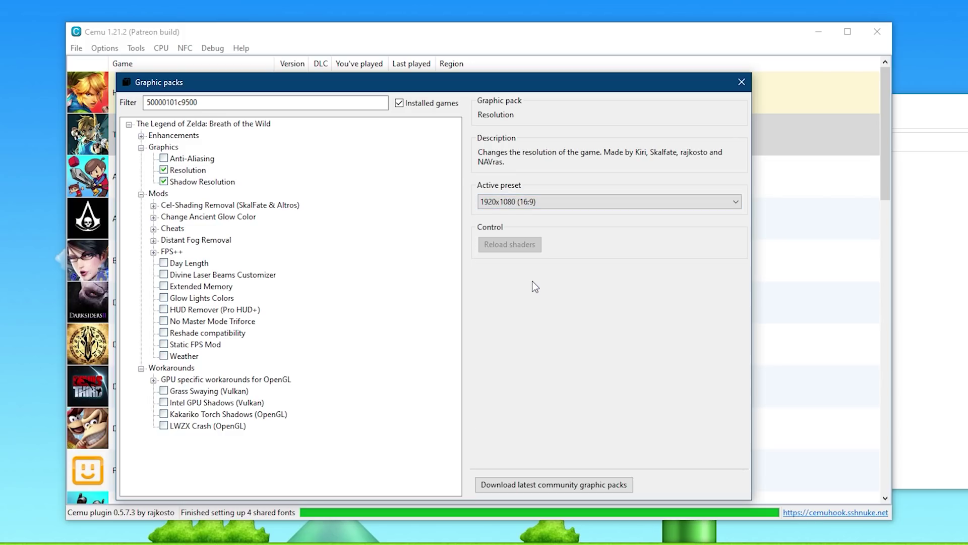
Keep Shadow Resolution at Medium (100%, Default).
{"action": "left_click", "coordinate": [215, 183]}
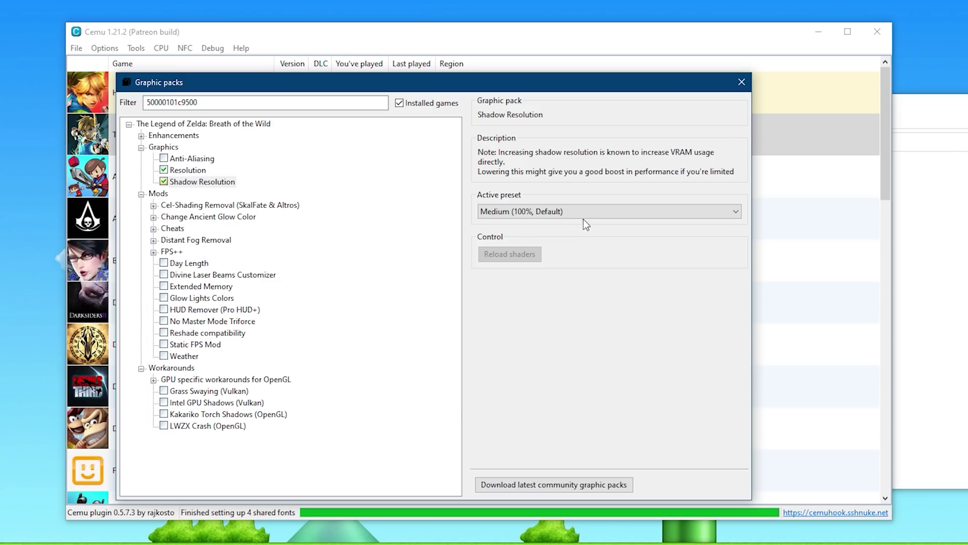
{"action": "left_click", "coordinate": [566, 213]}
{"action": "left_click", "coordinate": [567, 225]}
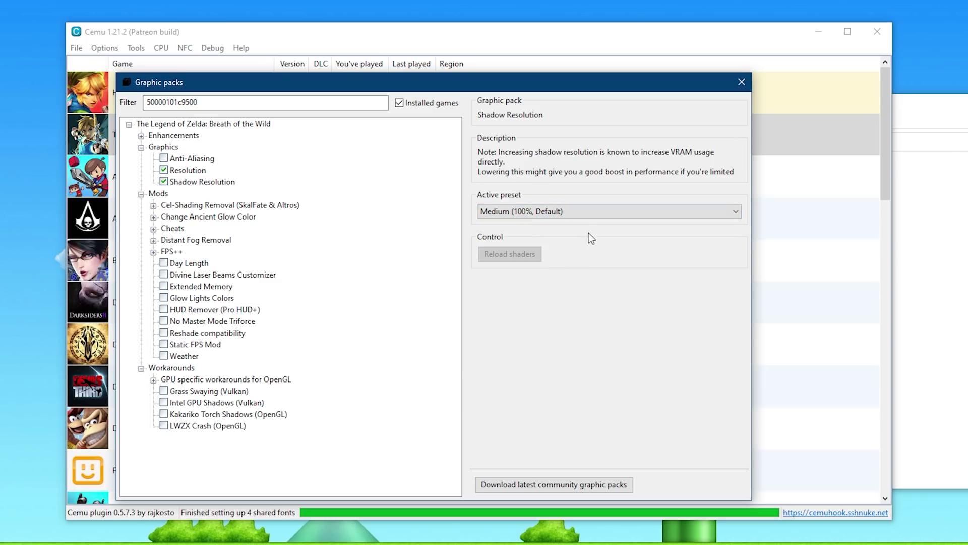
{"action": "left_click", "coordinate": [580, 212]}
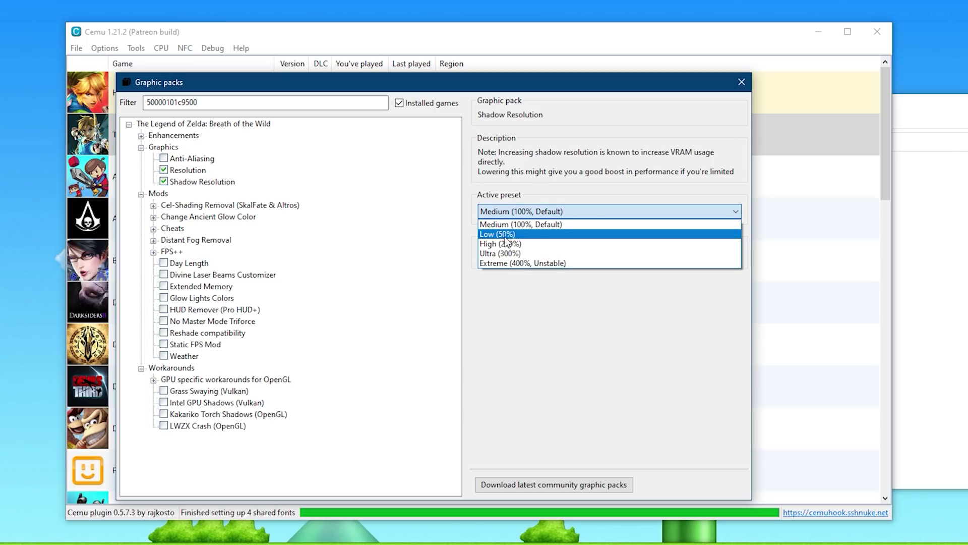
{"action": "left_click", "coordinate": [625, 224]}
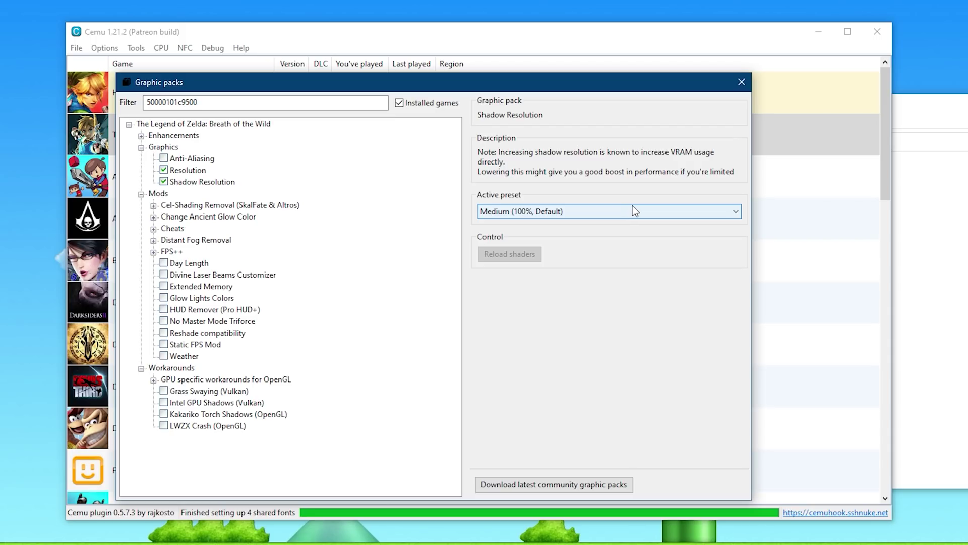
Try the 2560x1440 and 3840x2160 resolution presets, then return to 1920x1080 (16:9).
{"action": "left_click", "coordinate": [188, 170]}
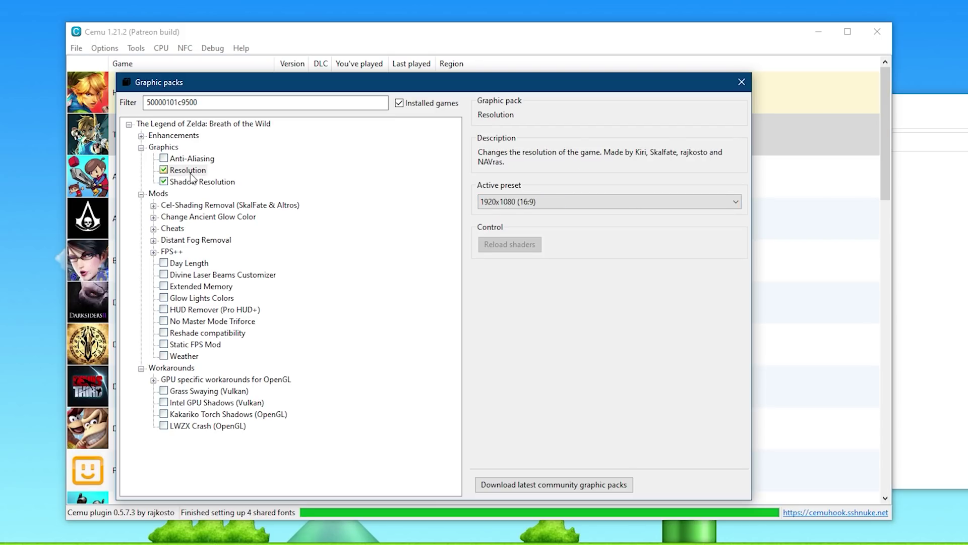
{"action": "left_click", "coordinate": [612, 203]}
{"action": "left_click", "coordinate": [559, 223]}
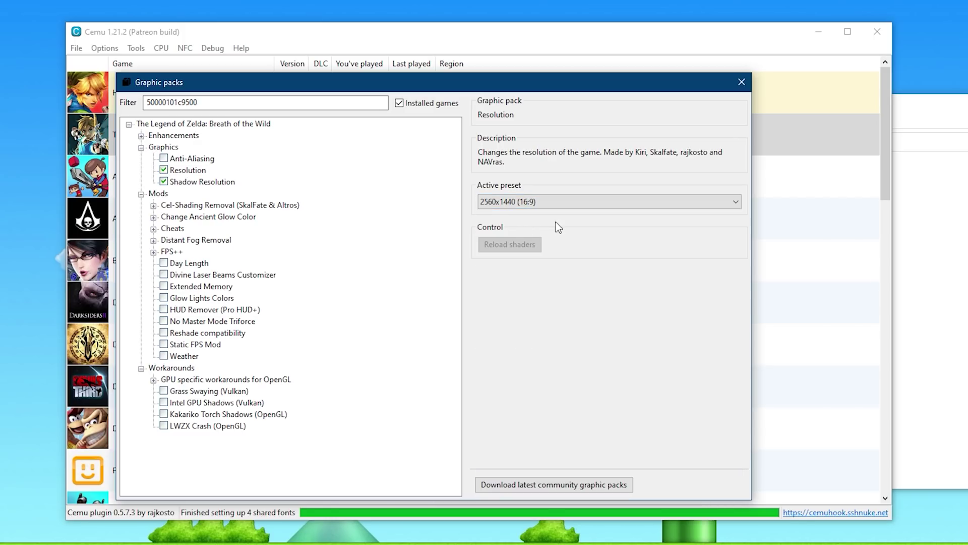
{"action": "left_click", "coordinate": [529, 202]}
{"action": "left_click", "coordinate": [525, 233]}
{"action": "left_click", "coordinate": [637, 202]}
{"action": "scroll", "coordinate": [573, 246], "scroll_direction": "up", "scroll_amount": 3}
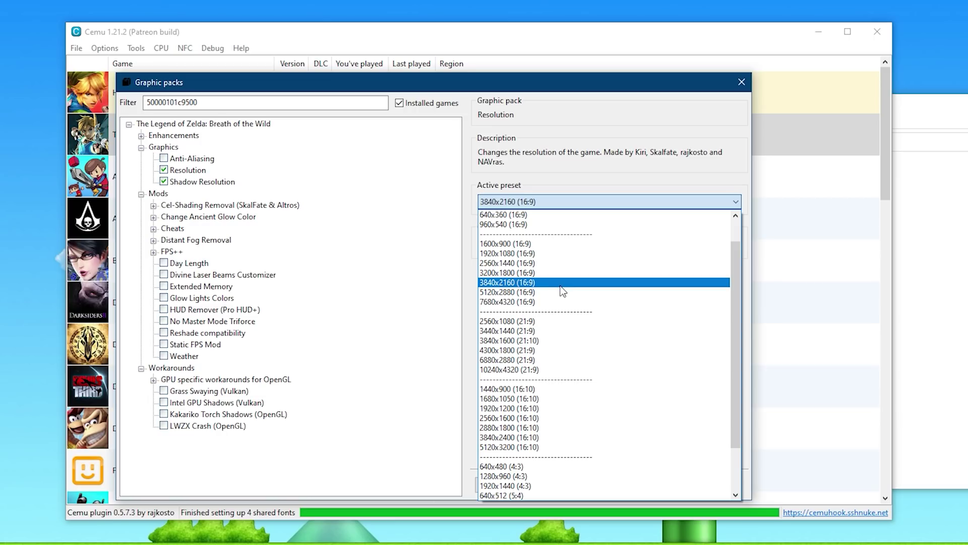
{"action": "left_click", "coordinate": [545, 253]}
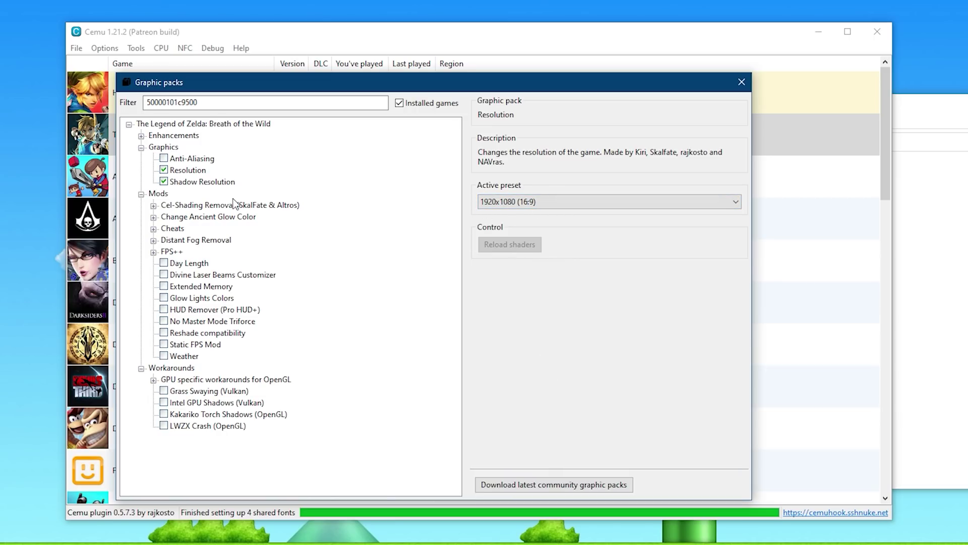
Enable Dynamic Gamespeed, Fence Method, NPC Stutter Fix and Set FPS Limit under FPS++.
{"action": "left_click", "coordinate": [141, 147]}
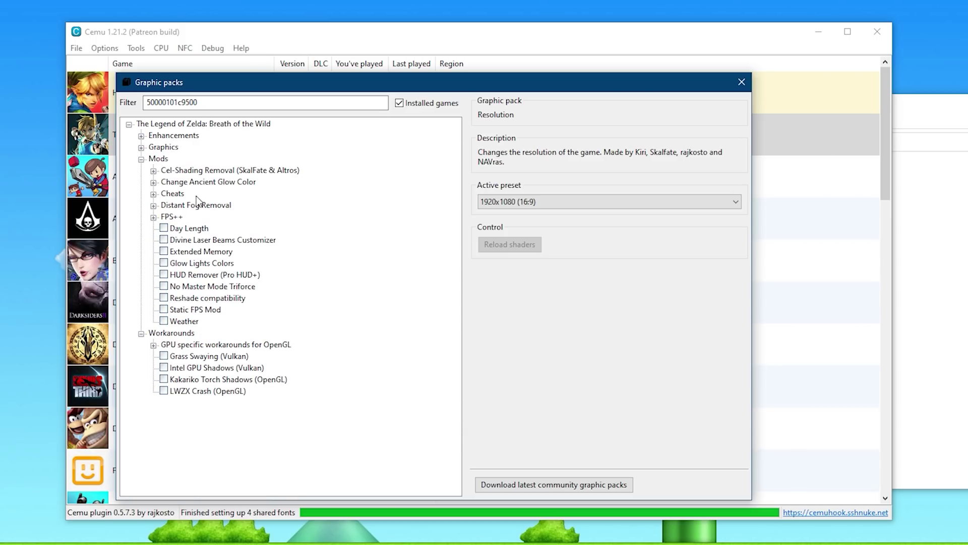
{"action": "left_click", "coordinate": [153, 217]}
{"action": "left_click", "coordinate": [175, 228]}
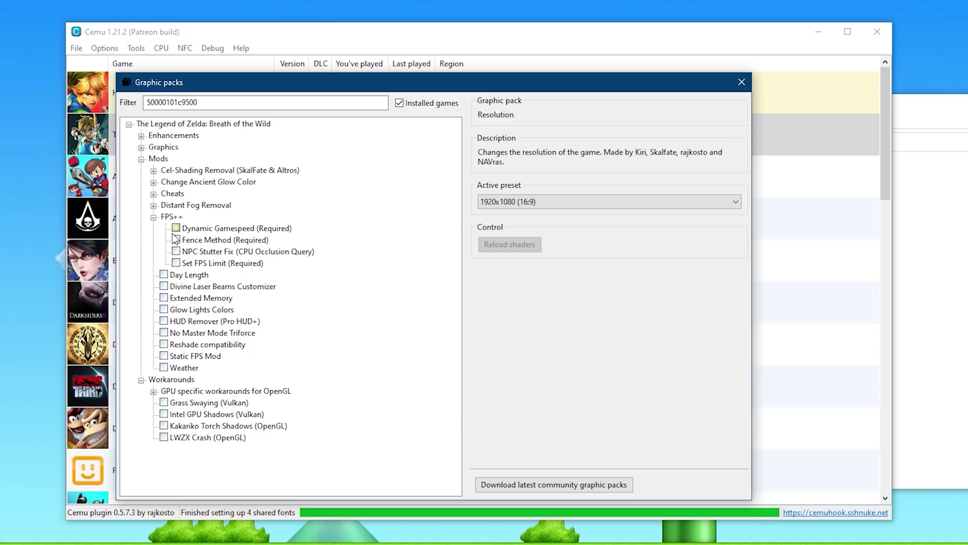
{"action": "left_click", "coordinate": [175, 240]}
{"action": "left_click", "coordinate": [175, 251]}
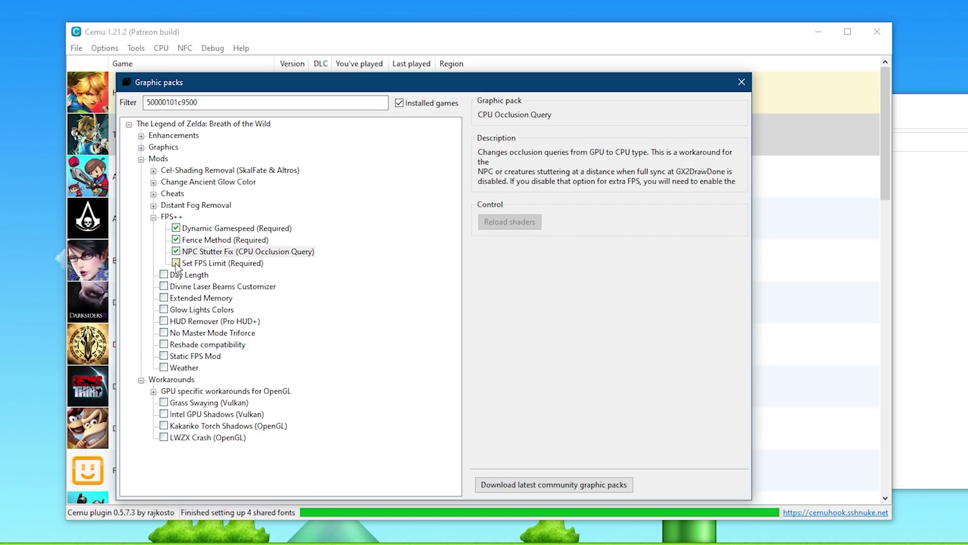
{"action": "left_click", "coordinate": [175, 262]}
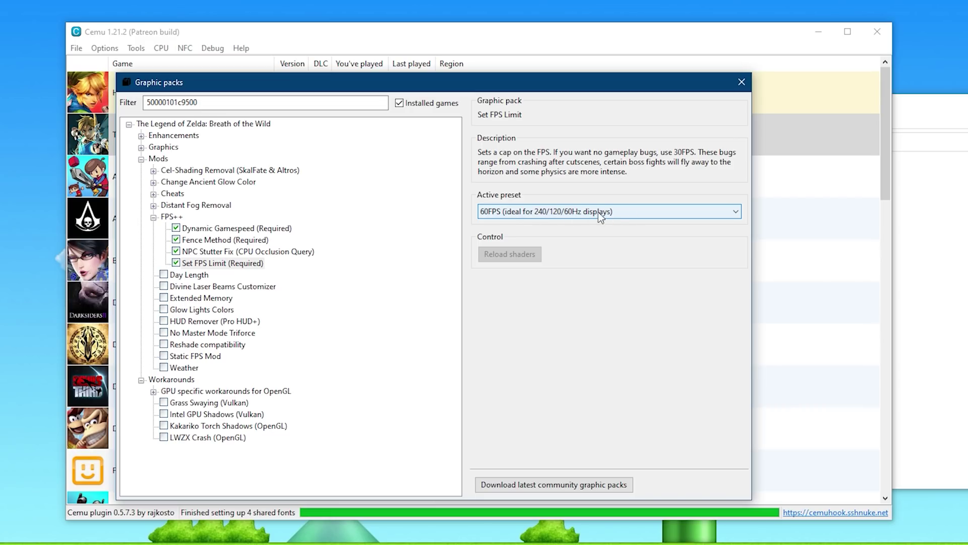
Set the FPS limit preset to 60FPS after trying 30FPS, then collapse FPS++.
{"action": "left_click", "coordinate": [678, 216]}
{"action": "left_click", "coordinate": [644, 234]}
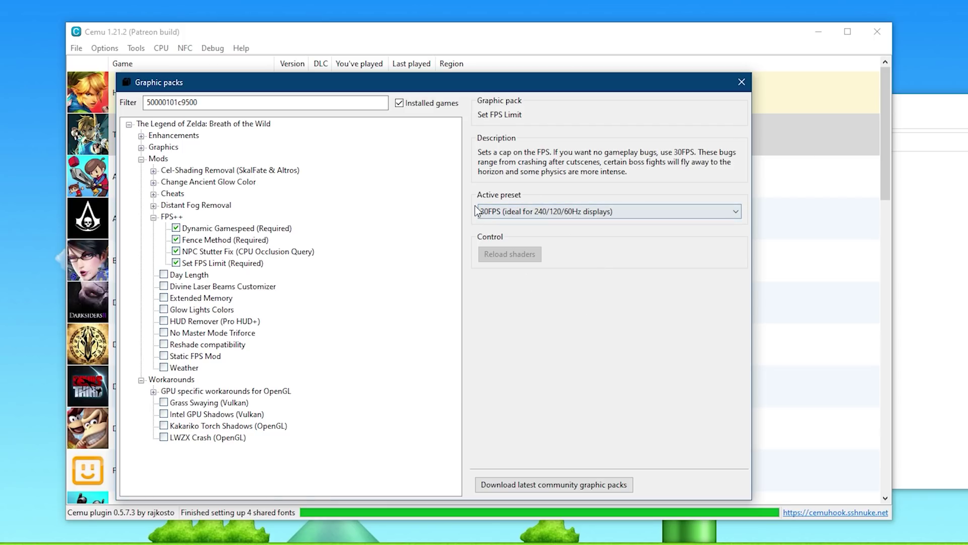
{"action": "left_click", "coordinate": [652, 213]}
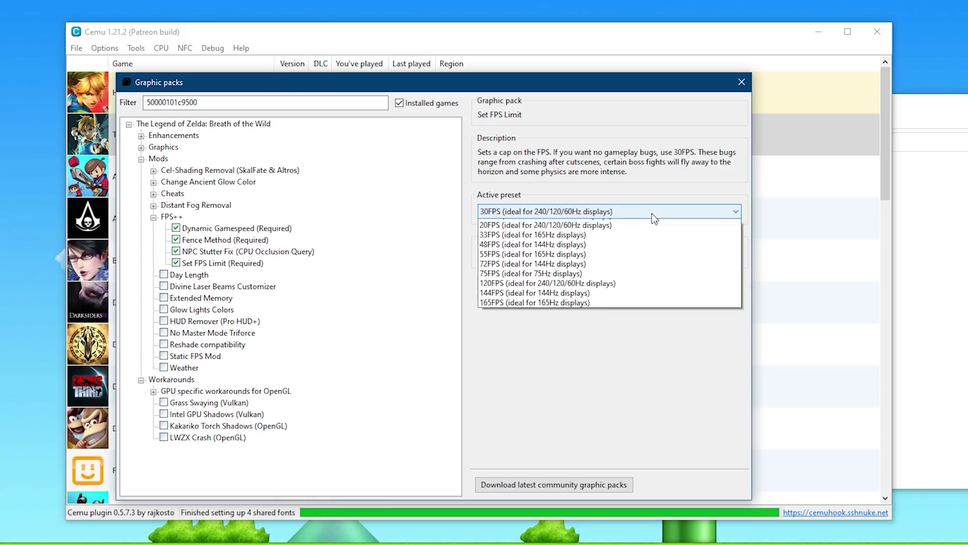
{"action": "left_click", "coordinate": [555, 231]}
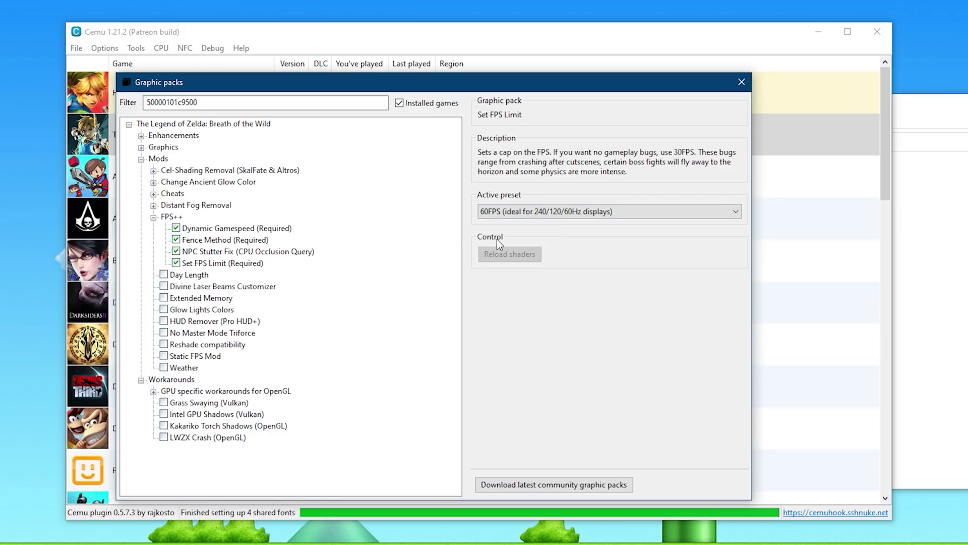
{"action": "left_click", "coordinate": [154, 217]}
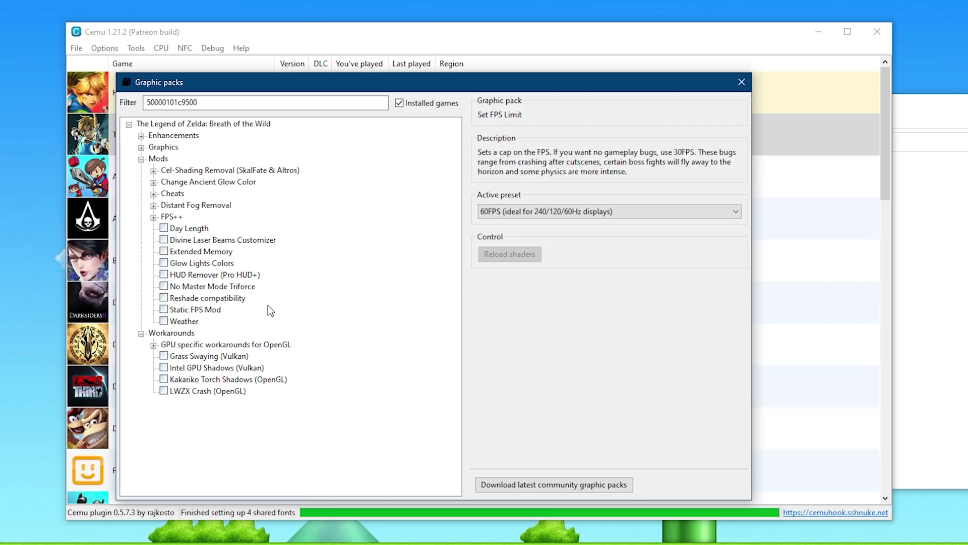
Enable AMD and Intel: Shadows, AMD: Crash, LWZX Crash and Kakariko Torch Shadows workarounds.
{"action": "left_click", "coordinate": [141, 159]}
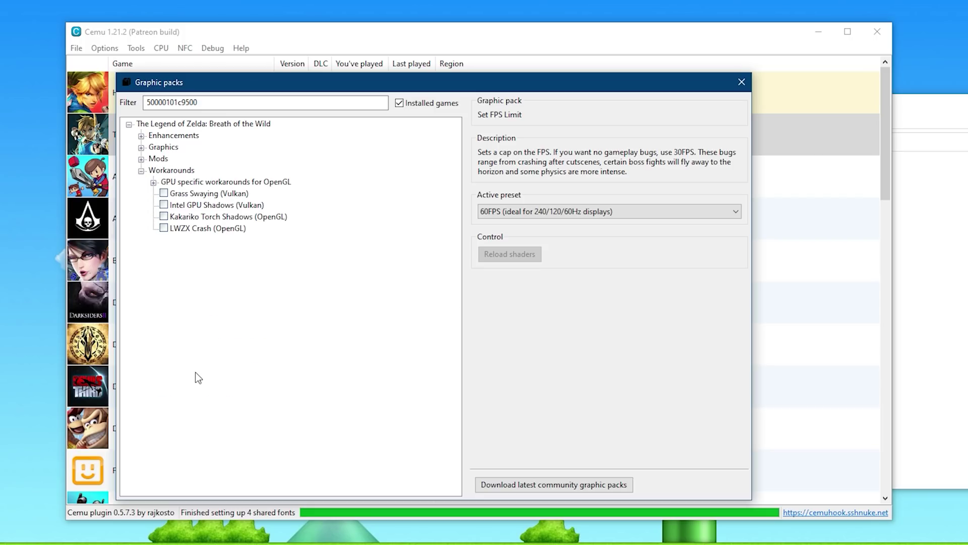
{"action": "left_click", "coordinate": [153, 182]}
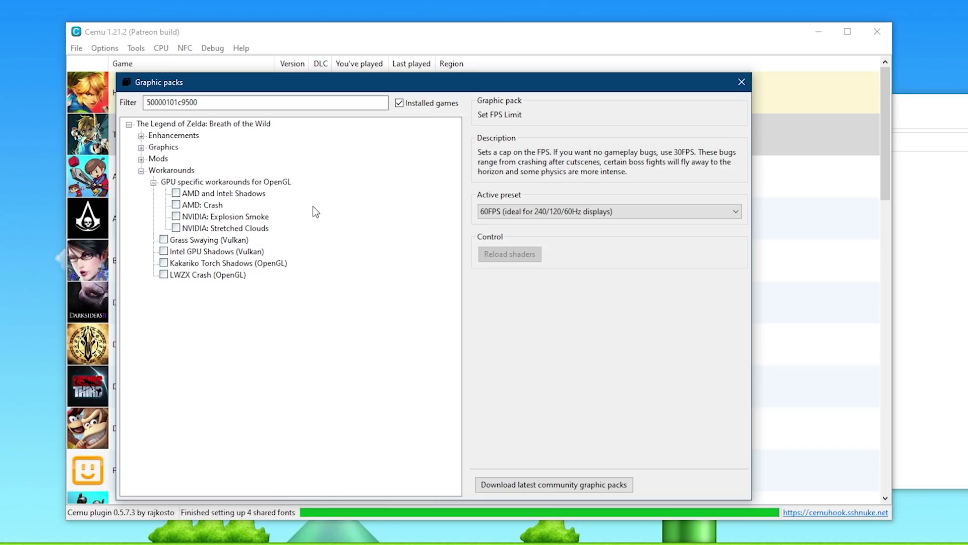
{"action": "left_click", "coordinate": [176, 193]}
{"action": "left_click", "coordinate": [176, 205]}
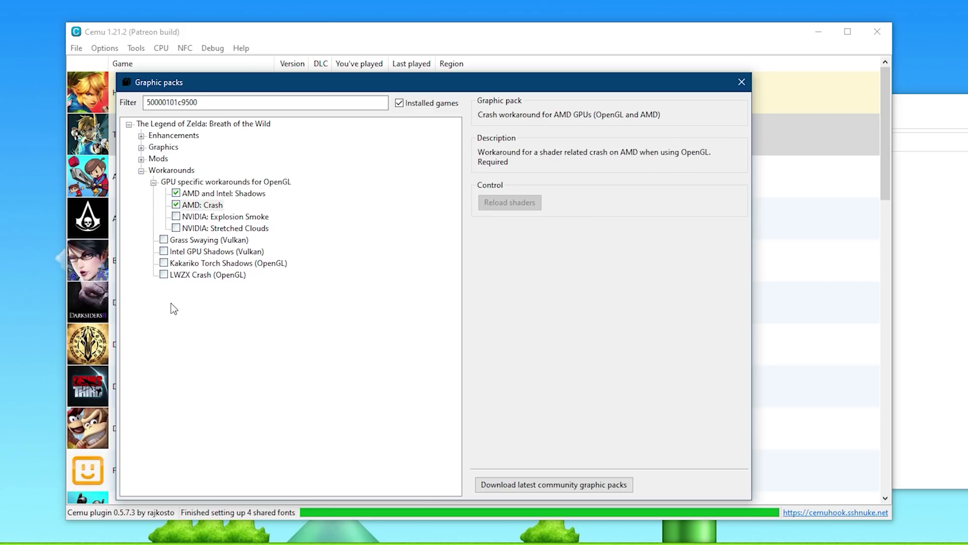
{"action": "left_click", "coordinate": [164, 275]}
{"action": "left_click", "coordinate": [164, 263]}
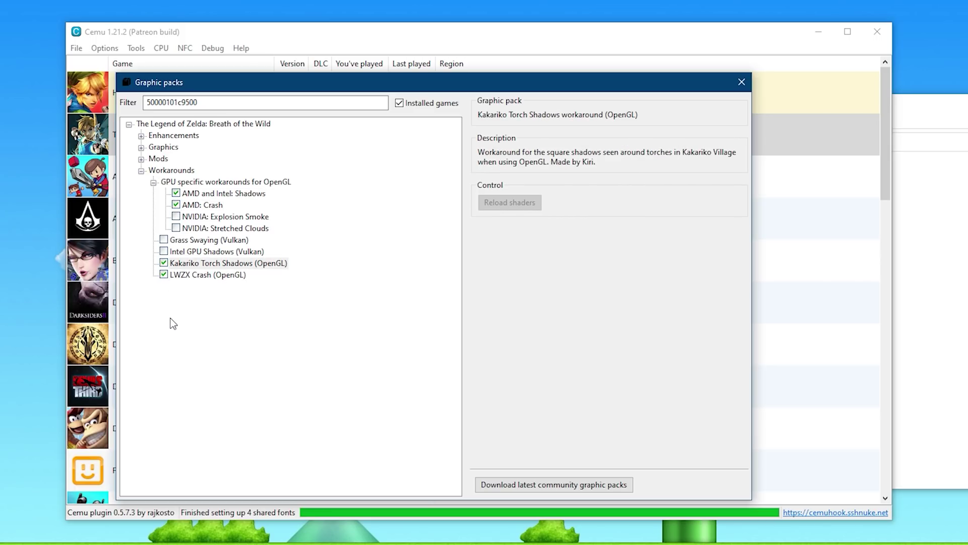
Turn off the AMD and NVIDIA GPU workarounds, keeping LWZX Crash and Kakariko Torch Shadows on.
{"action": "left_click", "coordinate": [163, 275]}
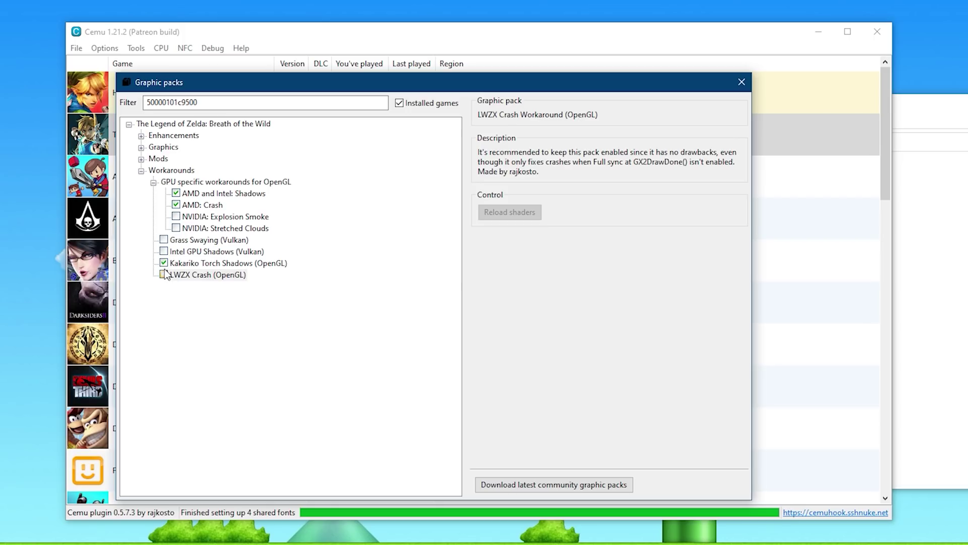
{"action": "left_click", "coordinate": [164, 274]}
{"action": "left_click", "coordinate": [176, 204]}
{"action": "left_click", "coordinate": [176, 193]}
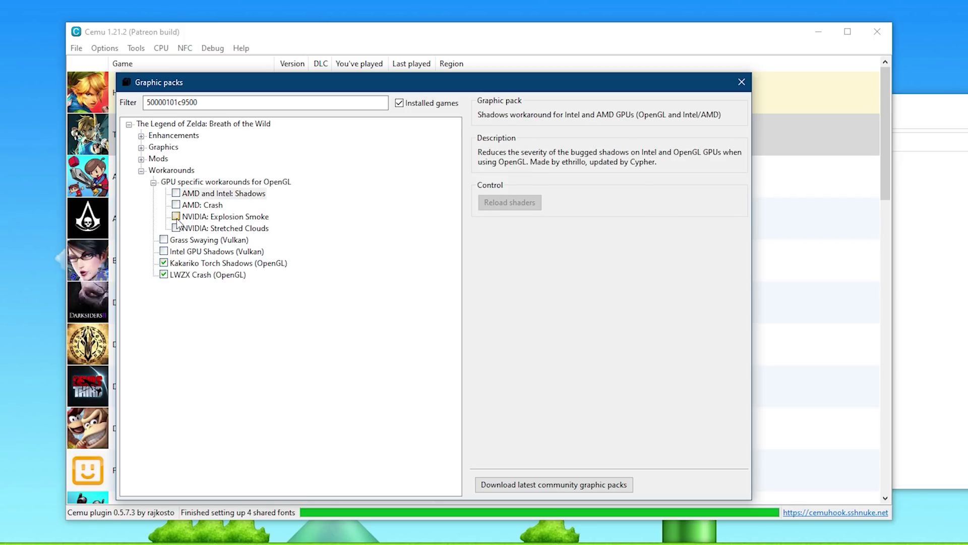
{"action": "left_click", "coordinate": [176, 228]}
{"action": "left_click", "coordinate": [176, 217]}
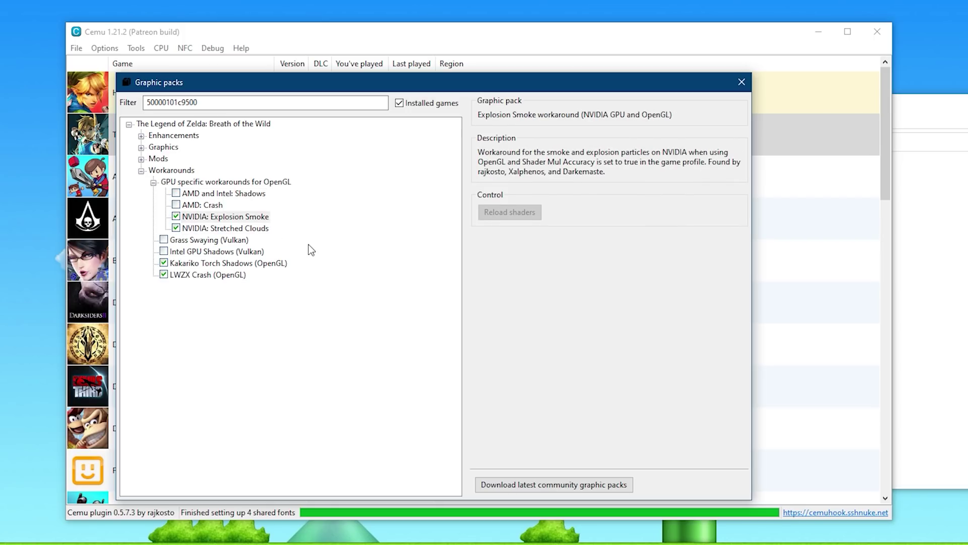
{"action": "left_click", "coordinate": [176, 228]}
{"action": "left_click", "coordinate": [176, 217]}
Swap LWZX Crash and Kakariko Torch Shadows for Grass Swaying (Vulkan), leaving Intel GPU Shadows off.
{"action": "left_click", "coordinate": [164, 275]}
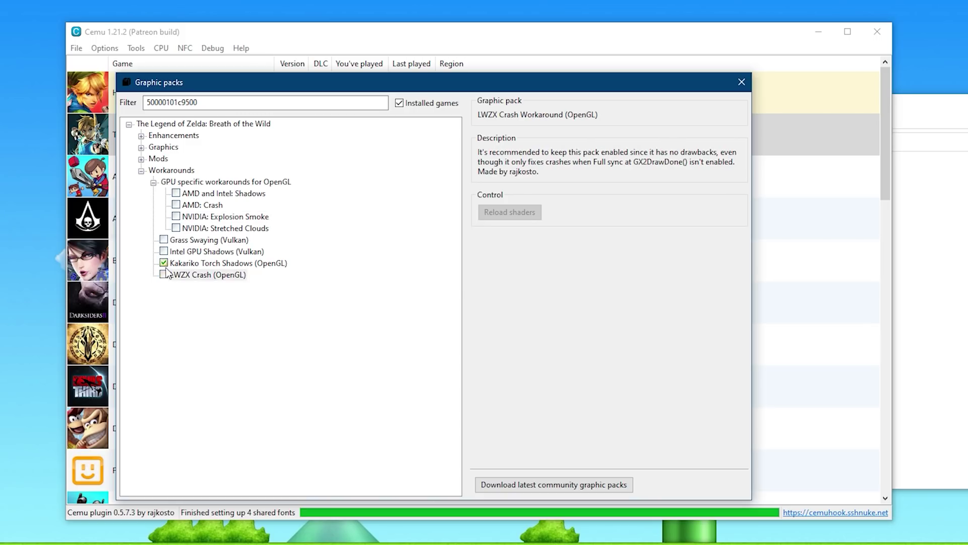
{"action": "left_click", "coordinate": [164, 262]}
{"action": "left_click", "coordinate": [164, 240]}
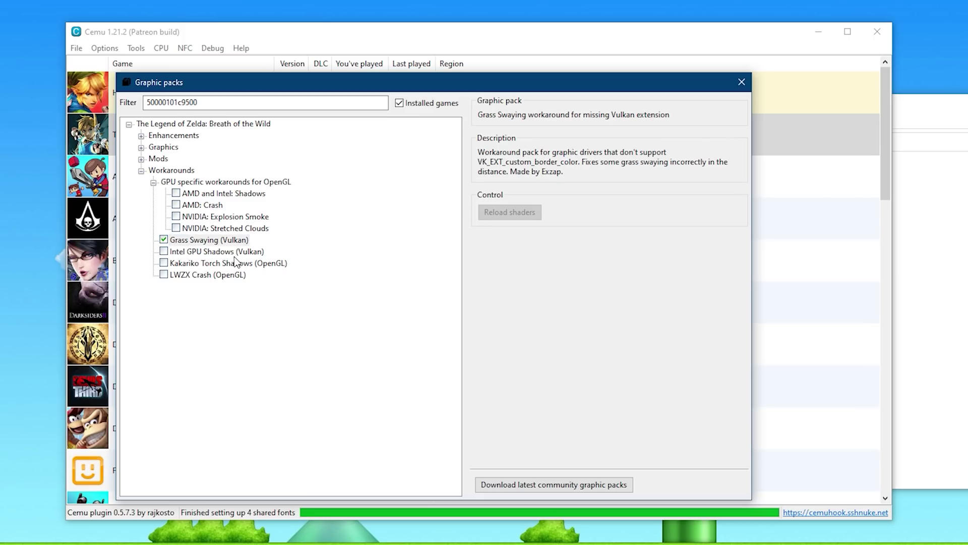
{"action": "left_click", "coordinate": [163, 251]}
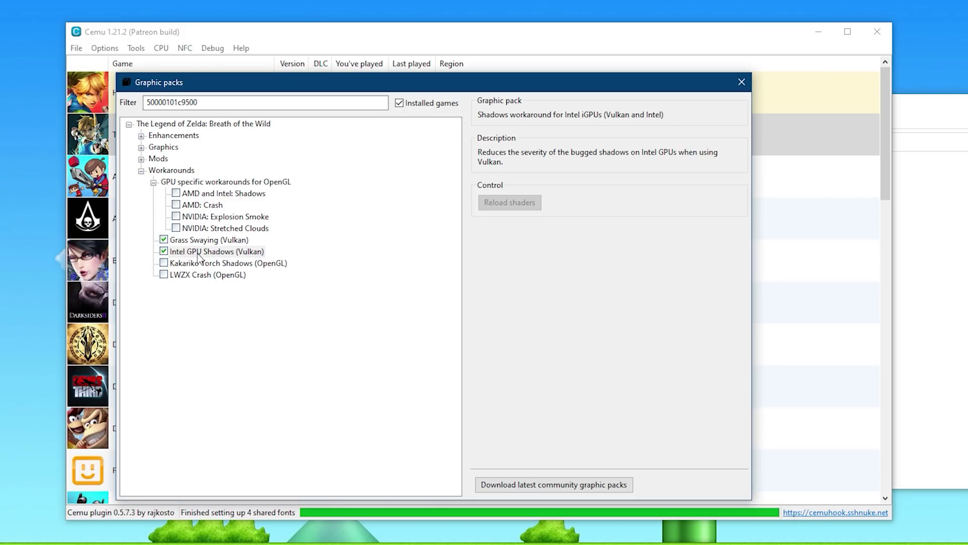
{"action": "left_click", "coordinate": [164, 251]}
{"action": "left_click", "coordinate": [194, 240]}
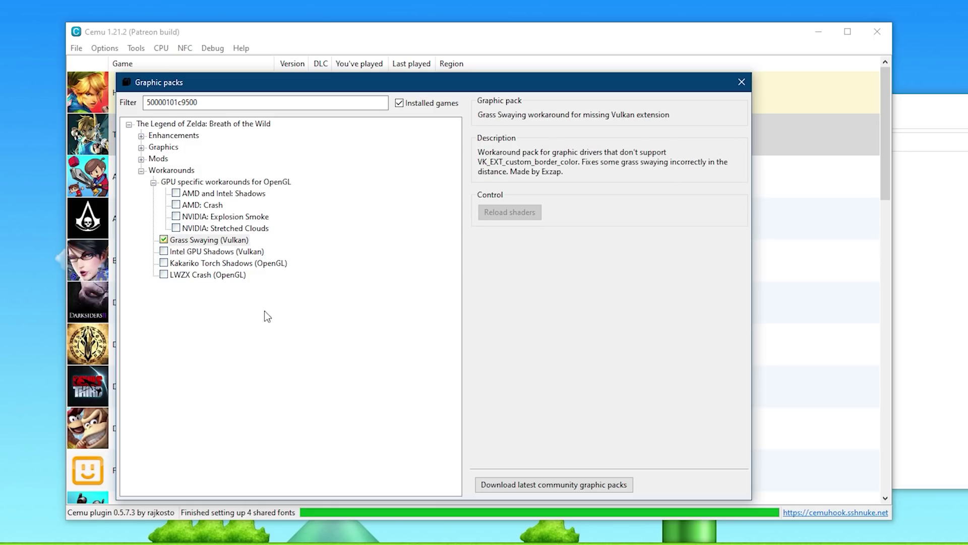
Close Breath of the Wild's packs and open Hyrule Warriors' graphic packs.
{"action": "left_click", "coordinate": [141, 170]}
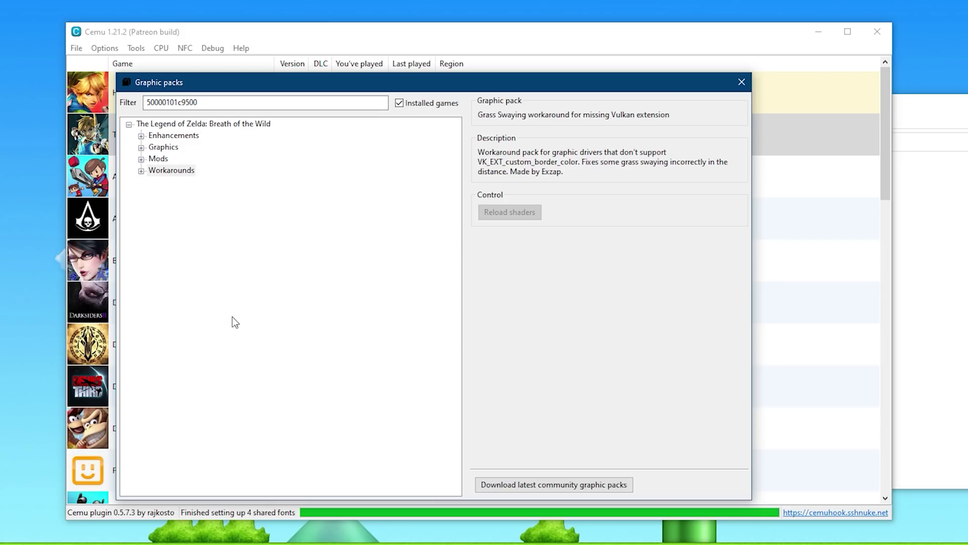
{"action": "left_click", "coordinate": [741, 82]}
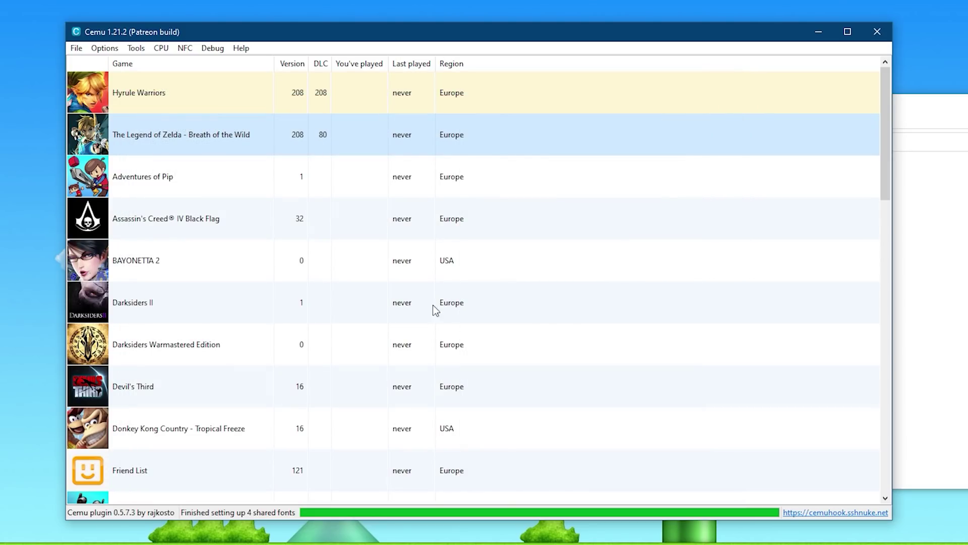
{"action": "right_click", "coordinate": [177, 137]}
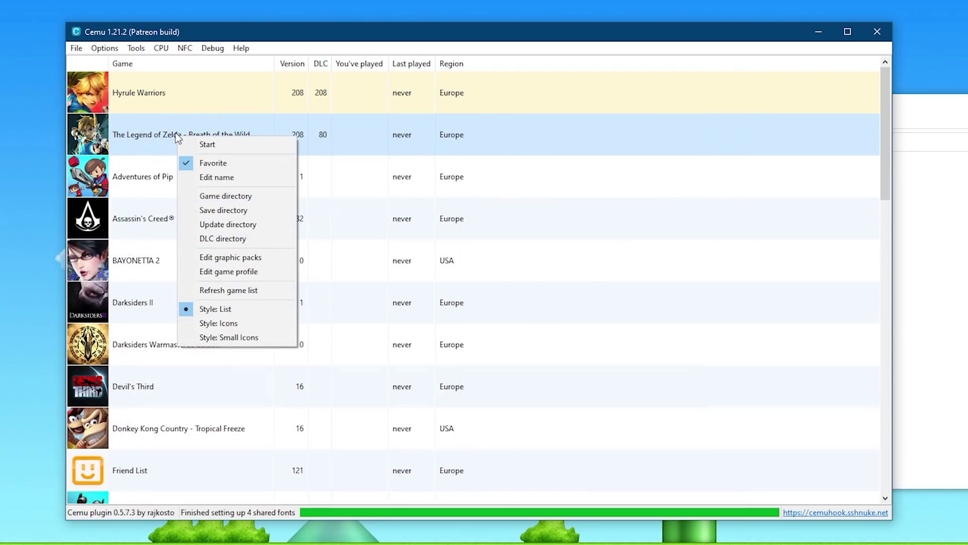
{"action": "right_click", "coordinate": [165, 93]}
{"action": "left_click", "coordinate": [236, 216]}
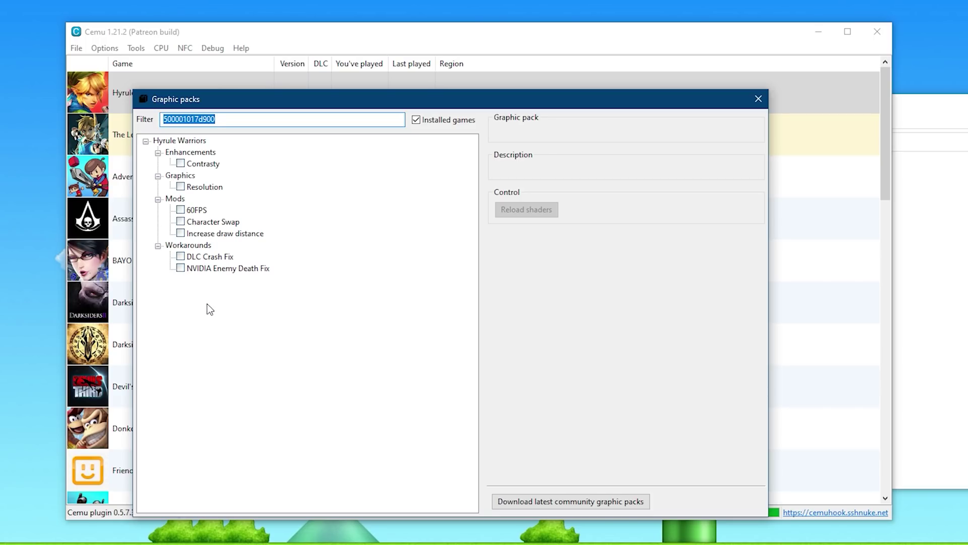
Enable Hyrule Warriors' Resolution pack at 1920x1080 (HD).
{"action": "left_click", "coordinate": [181, 186]}
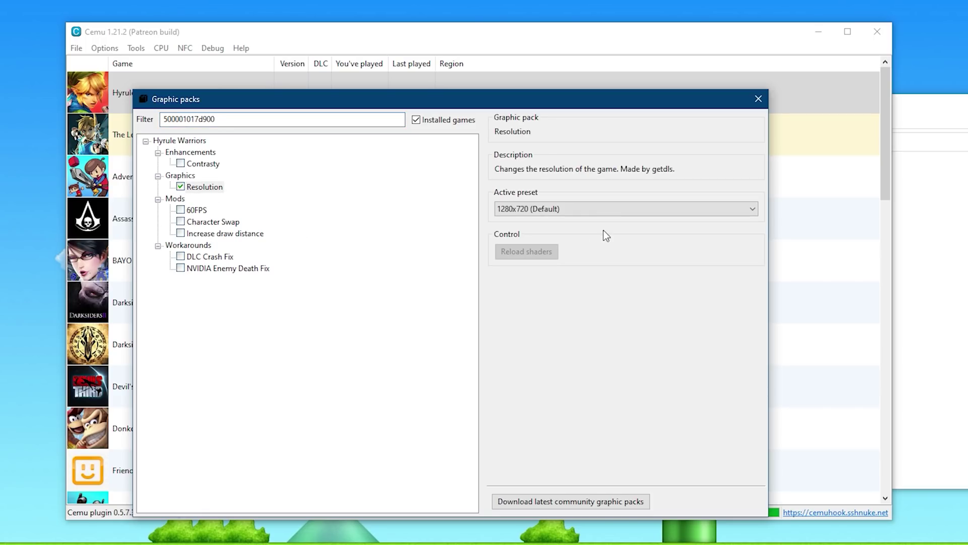
{"action": "left_click", "coordinate": [633, 211]}
{"action": "left_click", "coordinate": [502, 268]}
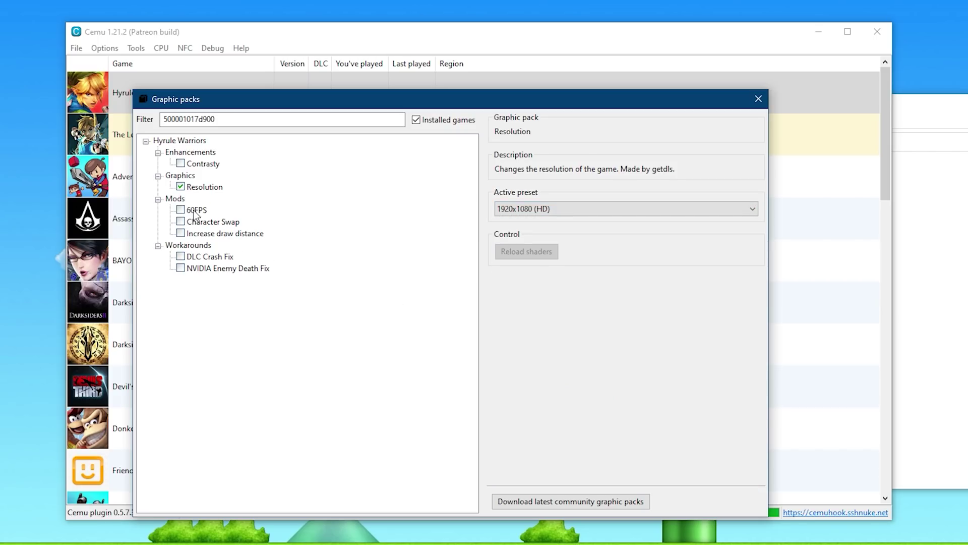
Review the pack descriptions, then enable the DLC Crash Fix and NVIDIA Enemy Death Fix workarounds.
{"action": "left_click", "coordinate": [185, 211]}
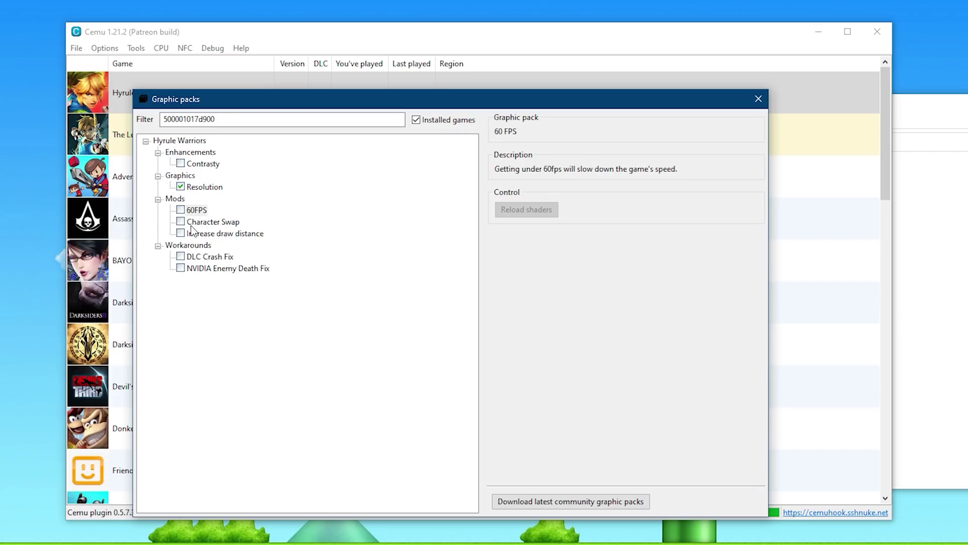
{"action": "left_click", "coordinate": [209, 221]}
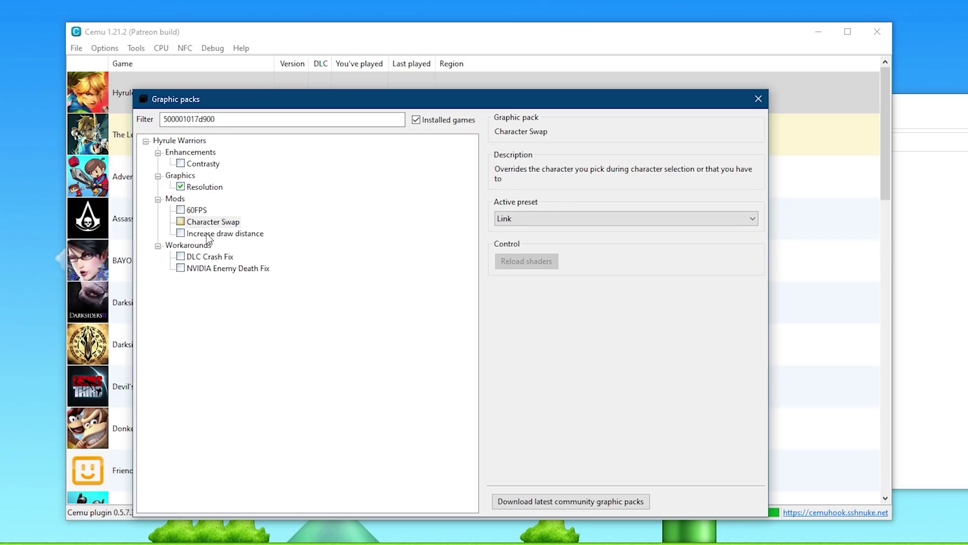
{"action": "left_click", "coordinate": [209, 235]}
{"action": "left_click", "coordinate": [214, 257]}
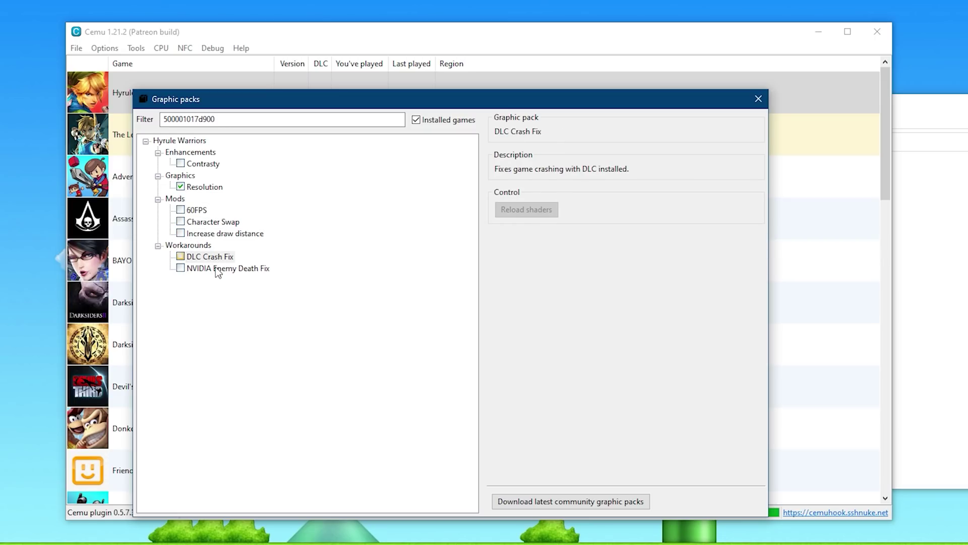
{"action": "left_click", "coordinate": [218, 268]}
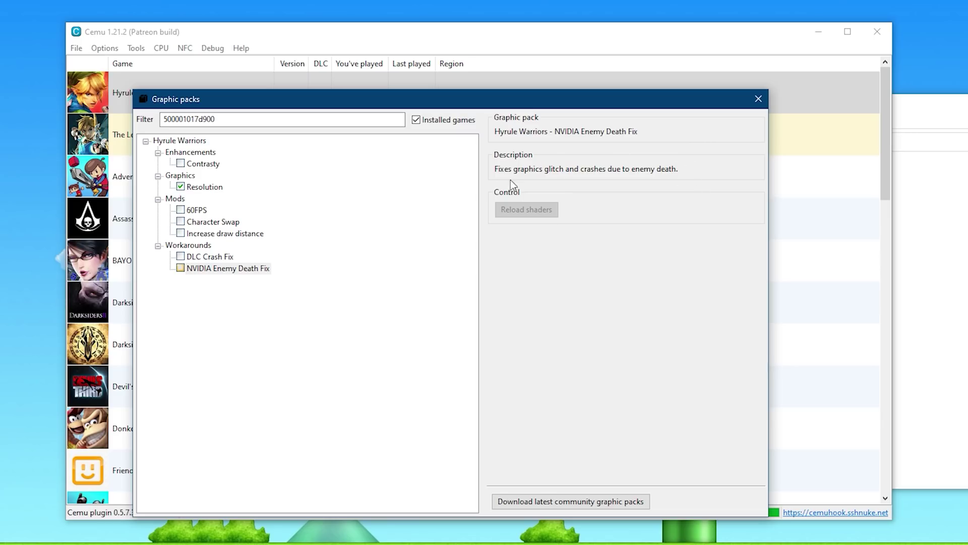
{"action": "left_click", "coordinate": [180, 268]}
{"action": "left_click", "coordinate": [181, 256]}
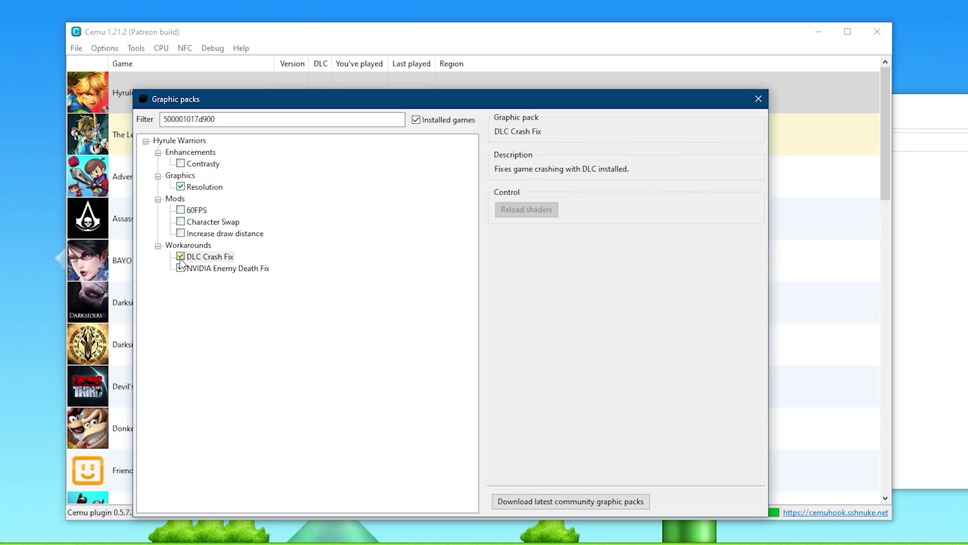